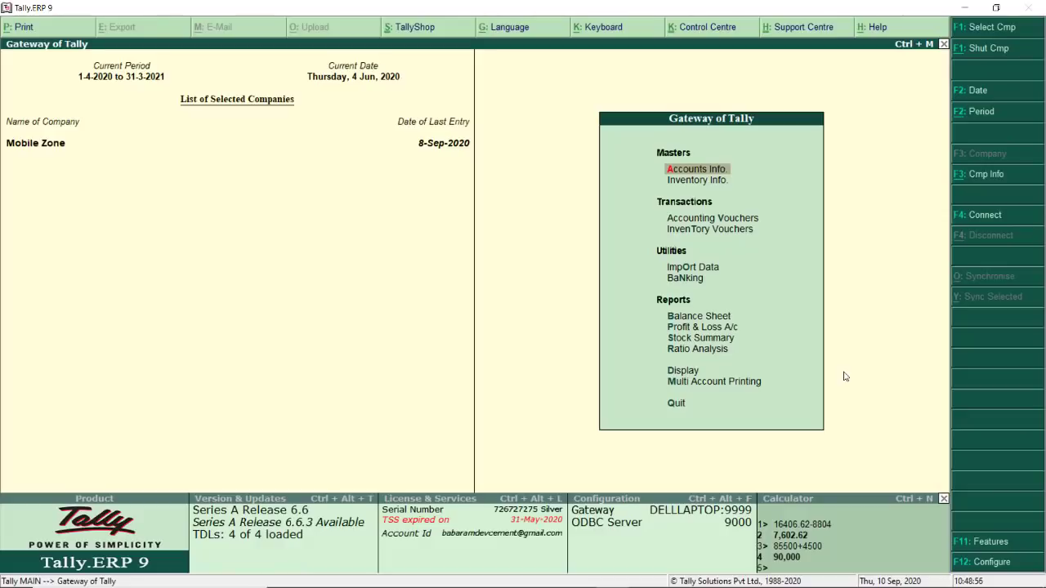
# - Review the June 2020 transactions in the ICICI Bank detailed statement PDF and return to Tally
pyautogui.hotkey('alt', 'Tab')
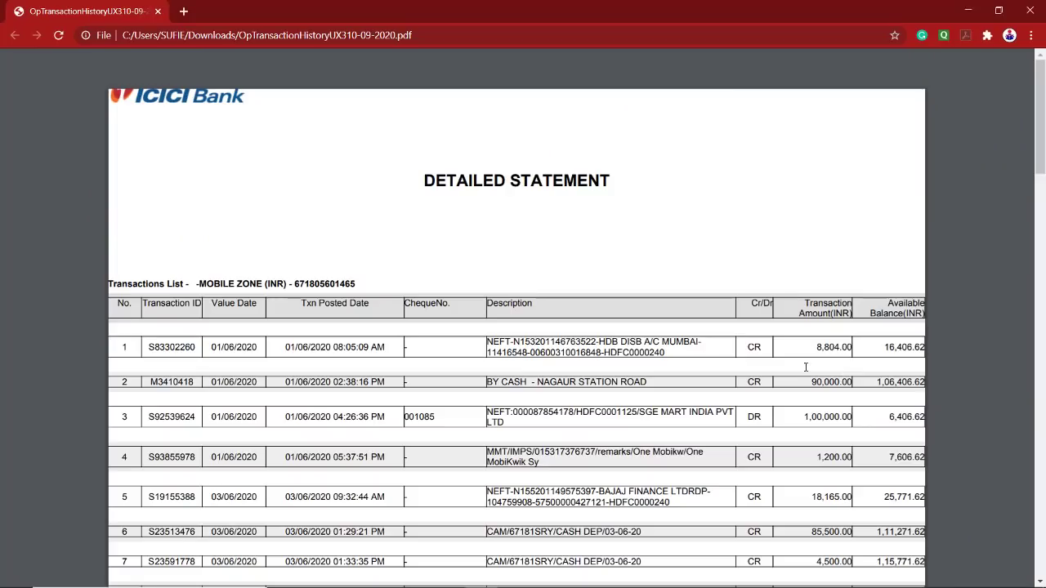
pyautogui.scroll(-1, 806, 369)
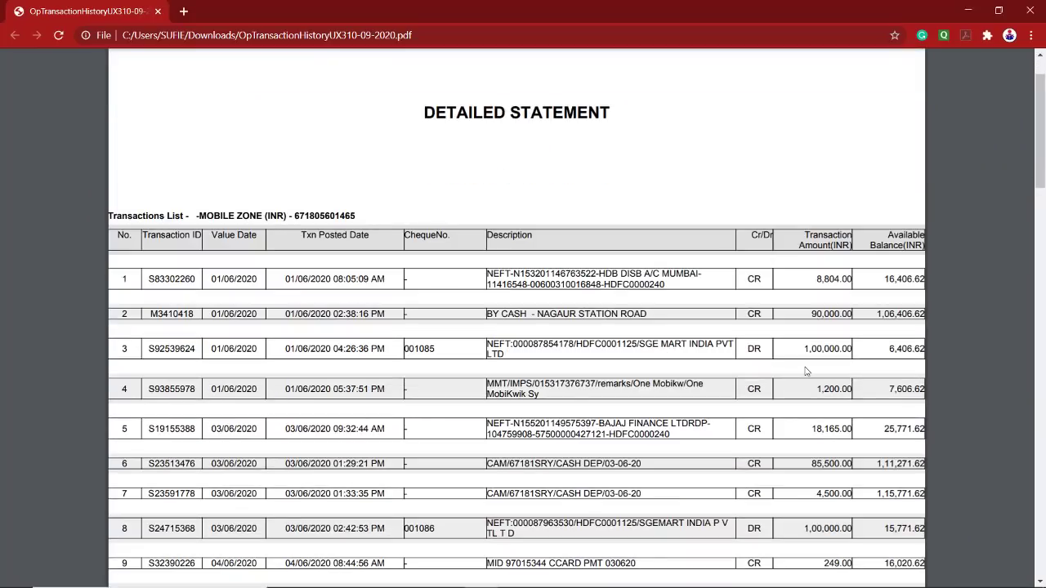
pyautogui.scroll(-1, 806, 372)
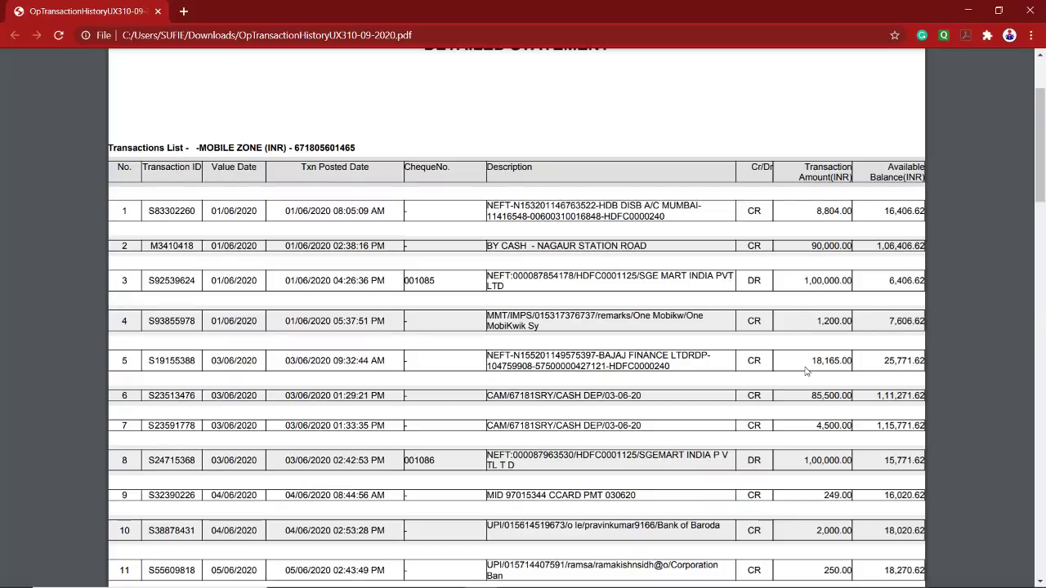
pyautogui.hotkey('alt', 'Tab')
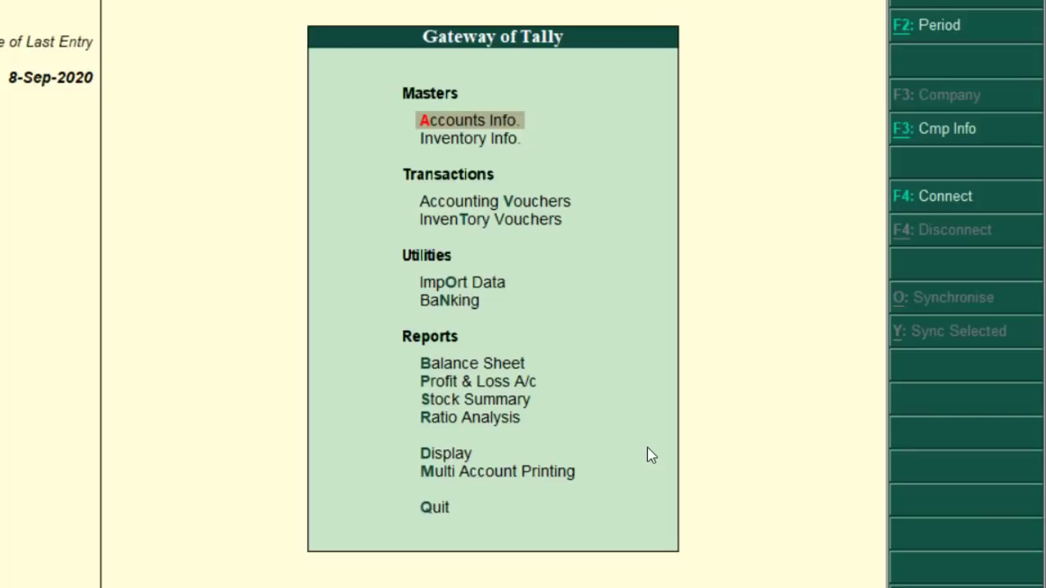
# - Display the ICICI Bank Current Account ledger from the account books
pyautogui.press('Down')
pyautogui.press('Down')
pyautogui.press('Down')
pyautogui.press('Down')
pyautogui.press('Down')
pyautogui.press('Down')
pyautogui.press('Down')
pyautogui.press('Down')
pyautogui.press('Down')
pyautogui.press('Down')
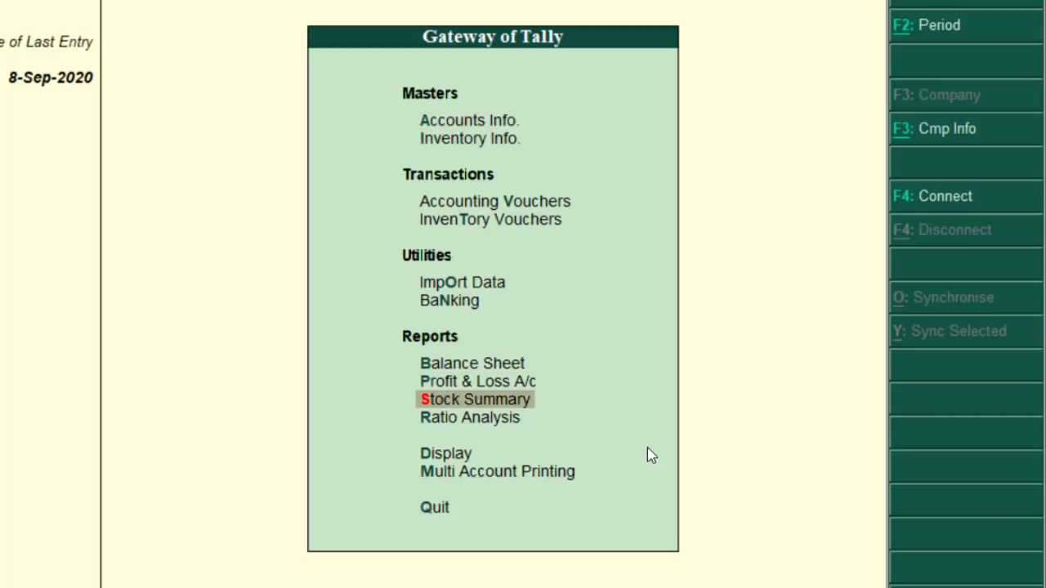
pyautogui.press('Return')
pyautogui.press('Down')
pyautogui.press('Down')
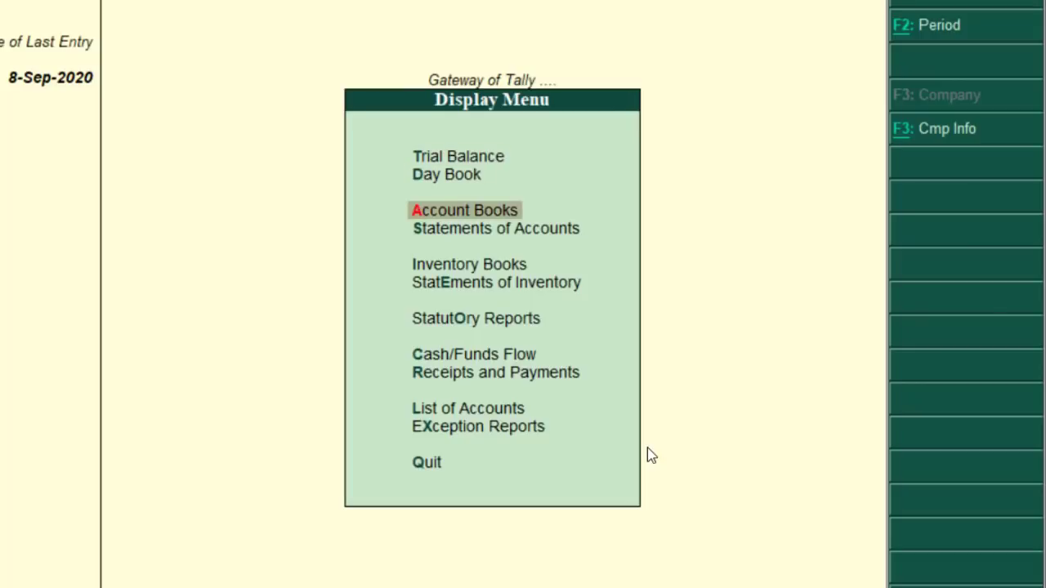
pyautogui.press('Return')
pyautogui.press('Down')
pyautogui.press('Return')
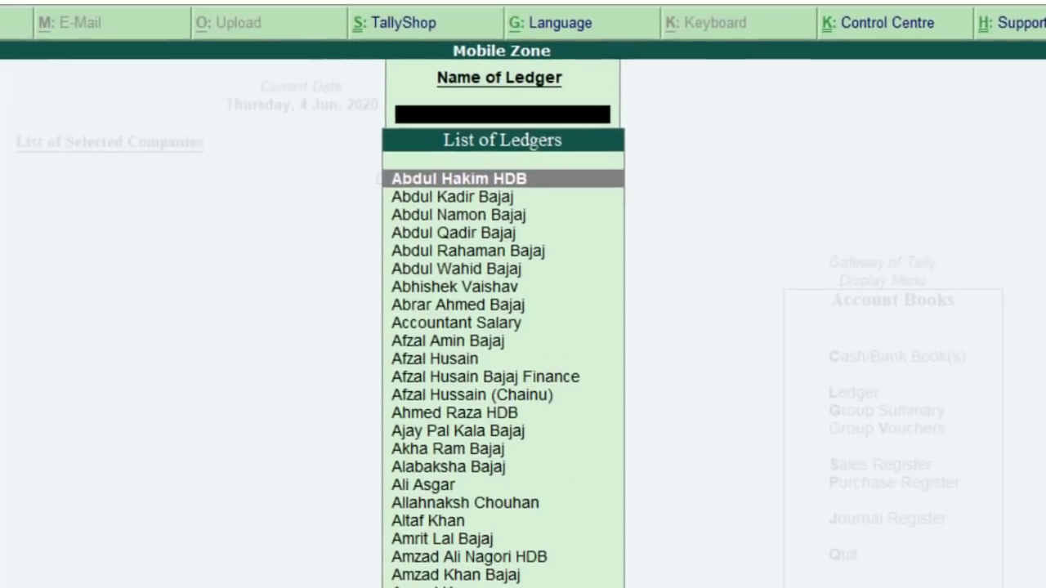
pyautogui.write('Icic')
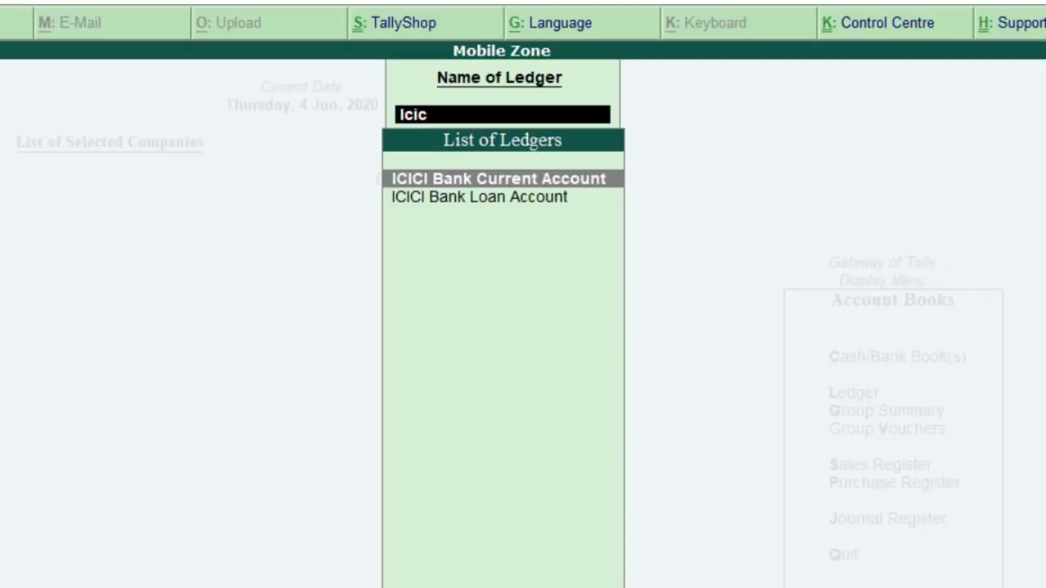
pyautogui.press('Return')
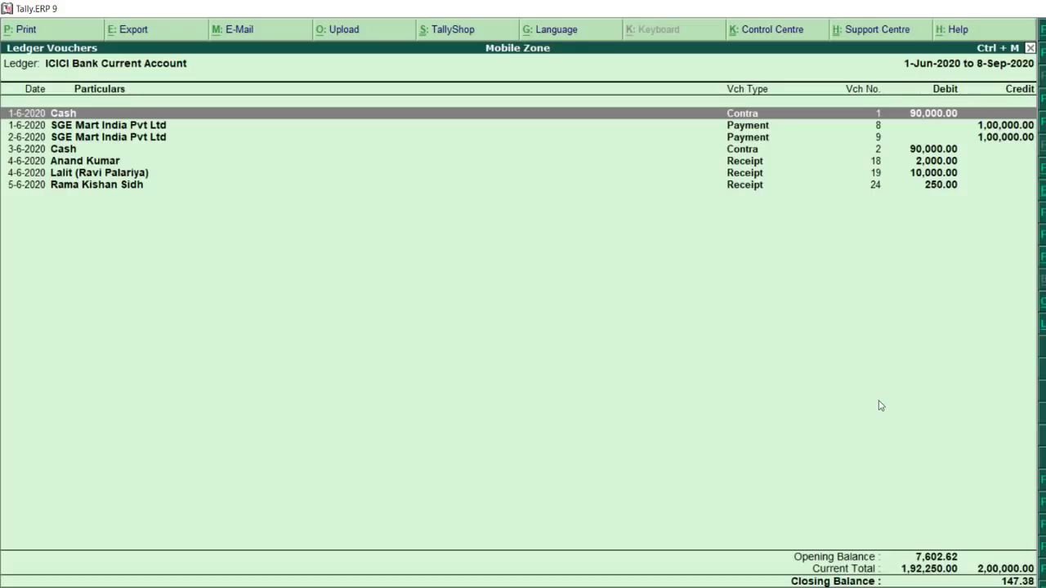
# - Set the ledger report's period from 1-6-2020 to 5-6-2020
pyautogui.press('F2')
pyautogui.write('1.6')
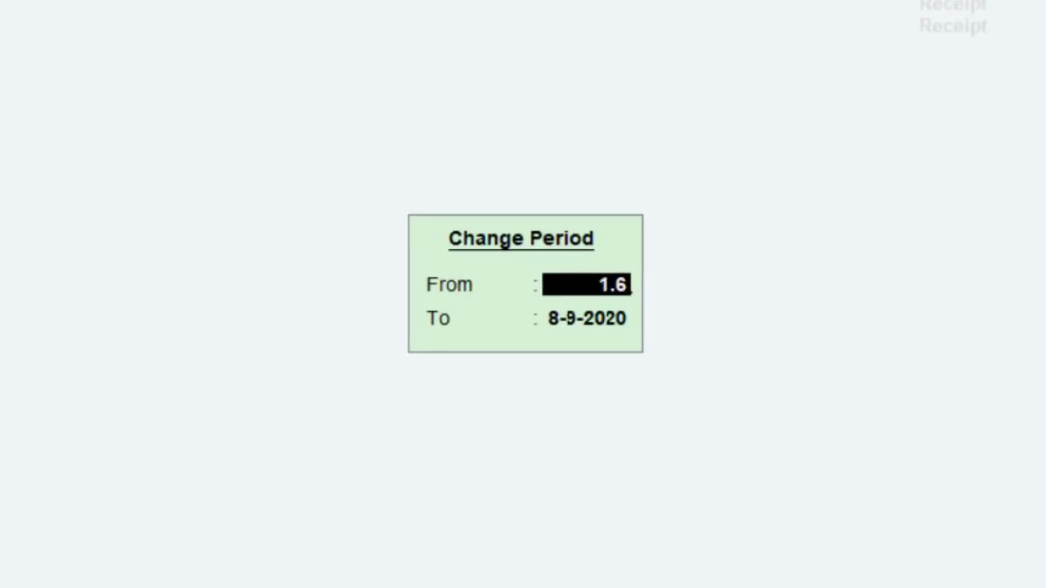
pyautogui.press('Return')
pyautogui.write('5.6')
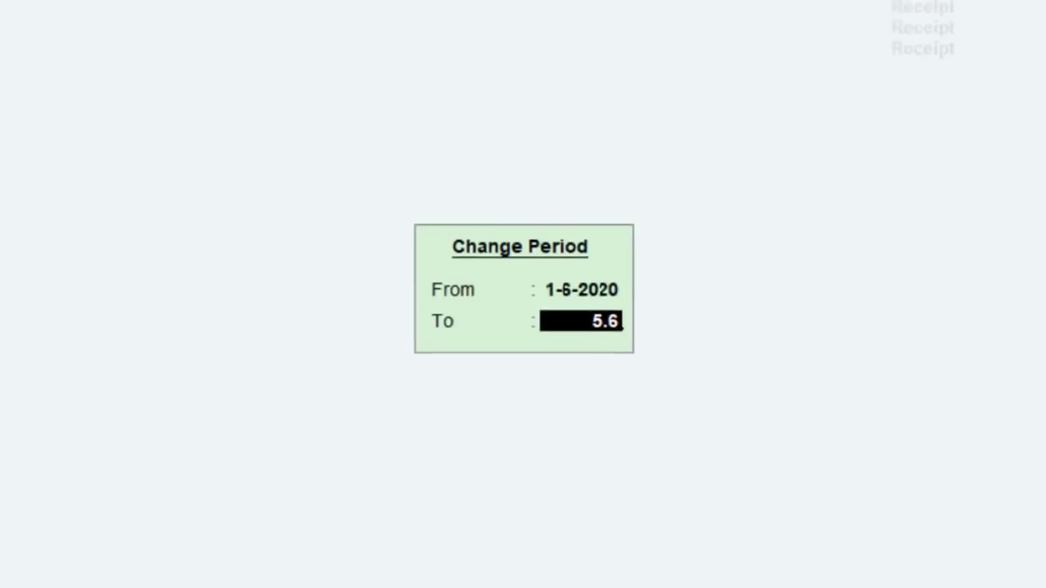
pyautogui.press('Return')
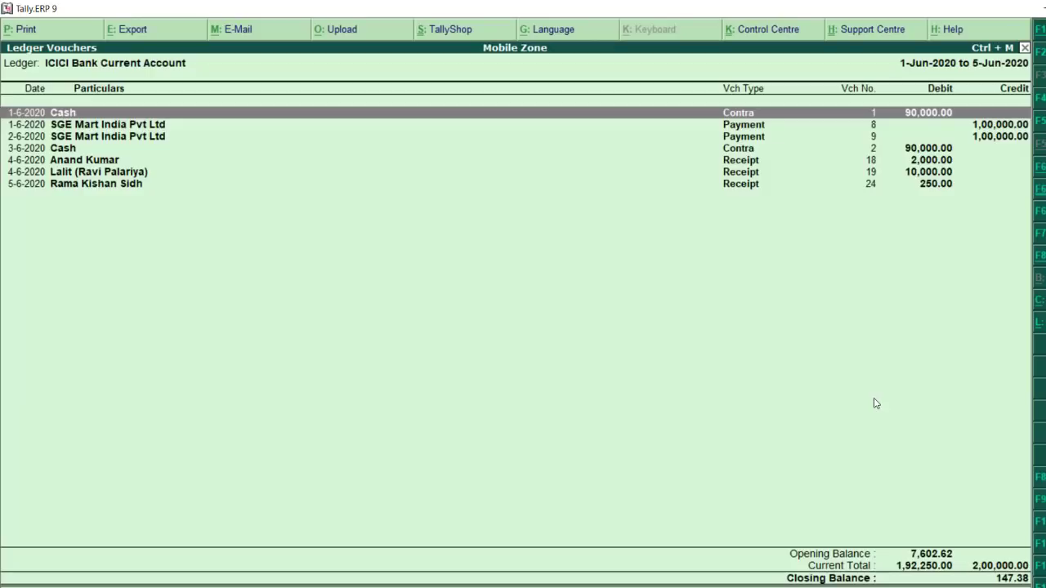
# - Examine the bank statement's entries from 1 June through 5 June 2020 and return to Tally
pyautogui.hotkey('alt', 'Tab')
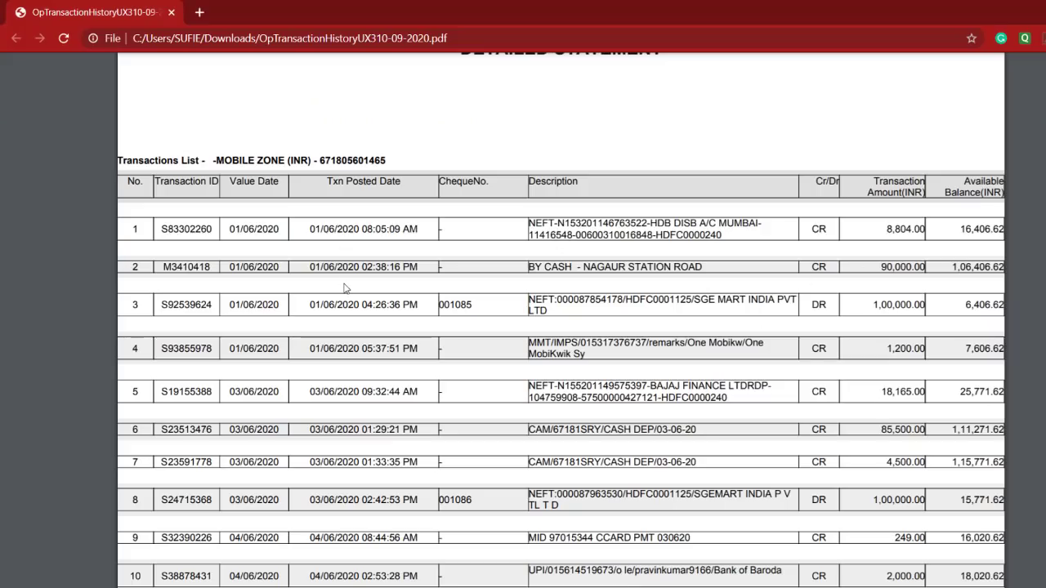
pyautogui.scroll(-4, 357, 378)
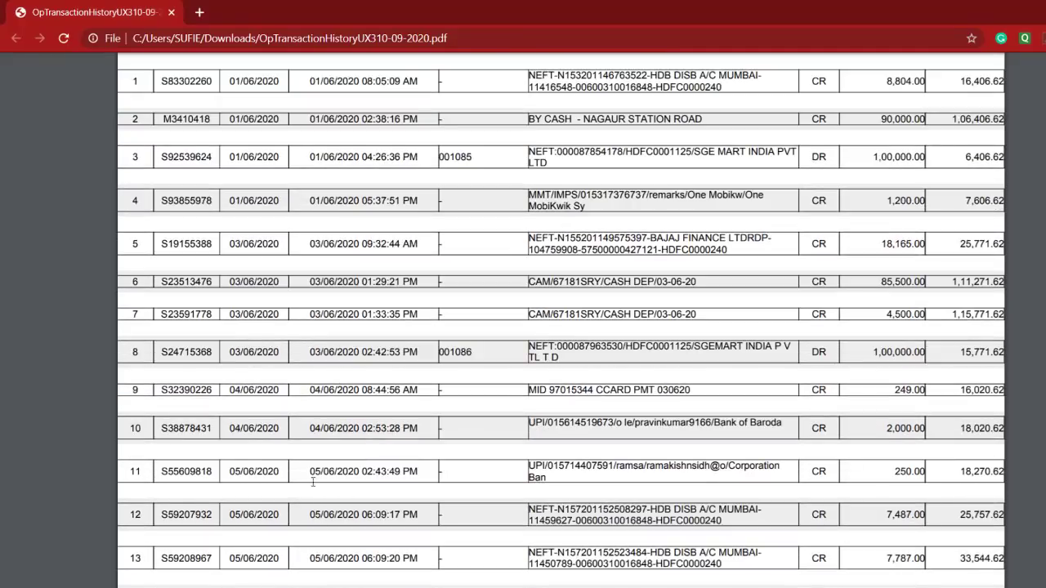
pyautogui.moveTo(310, 558); pyautogui.dragTo(439, 555)
pyautogui.click(471, 561)
pyautogui.scroll(3, 569, 564)
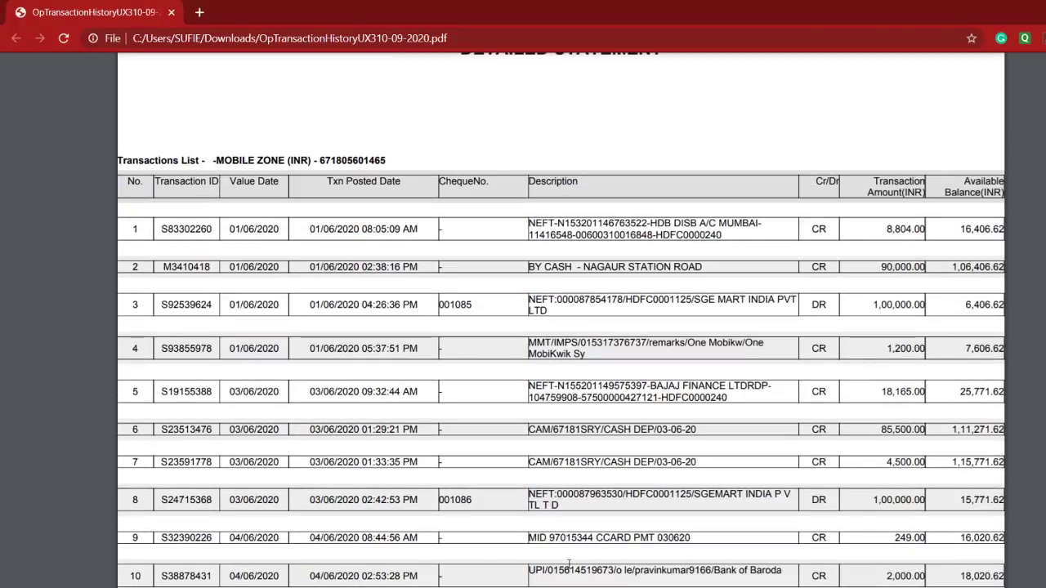
pyautogui.hotkey('alt', 'Tab')
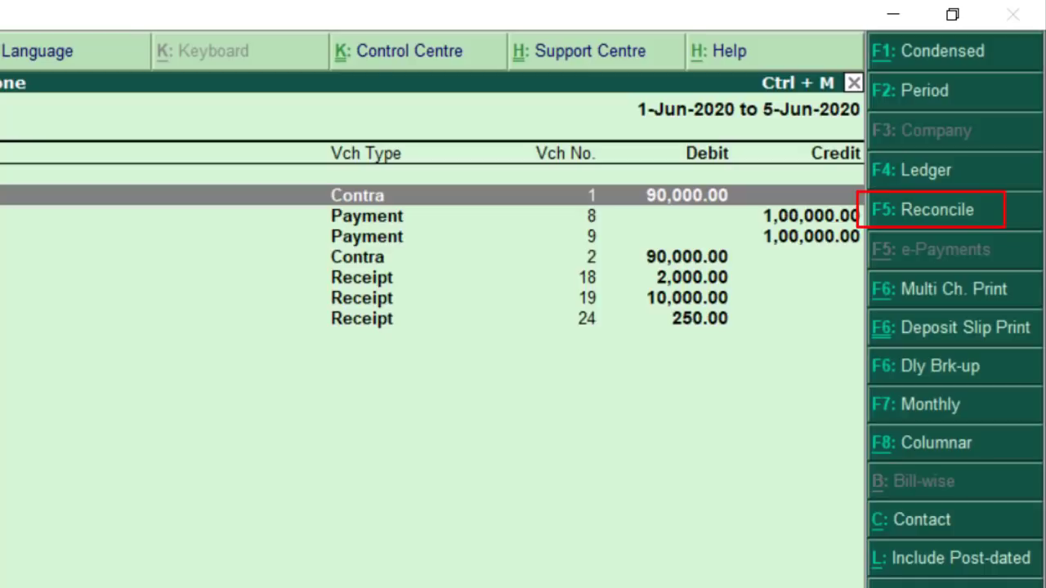
# - Open the bank reconciliation for the ledger and compare it with the statement's first transaction amount, 8,804.00
pyautogui.click(957, 221)
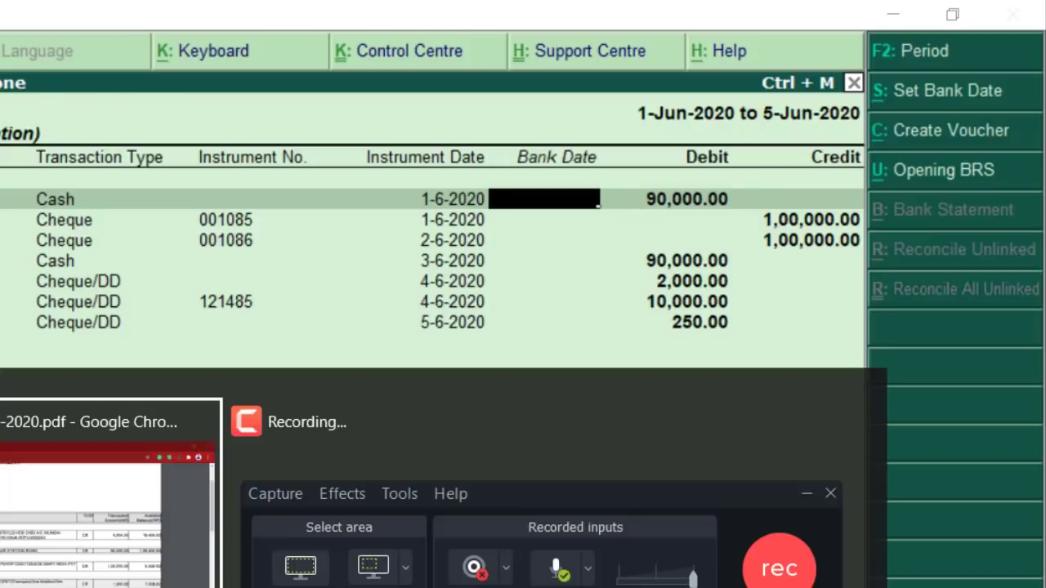
pyautogui.click(82, 491)
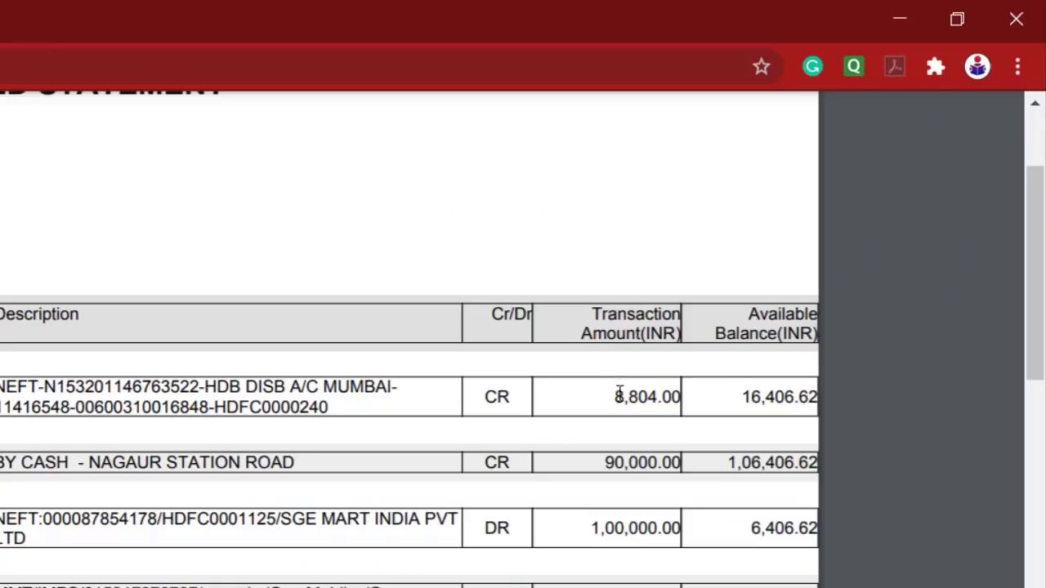
pyautogui.moveTo(617, 394); pyautogui.dragTo(695, 393)
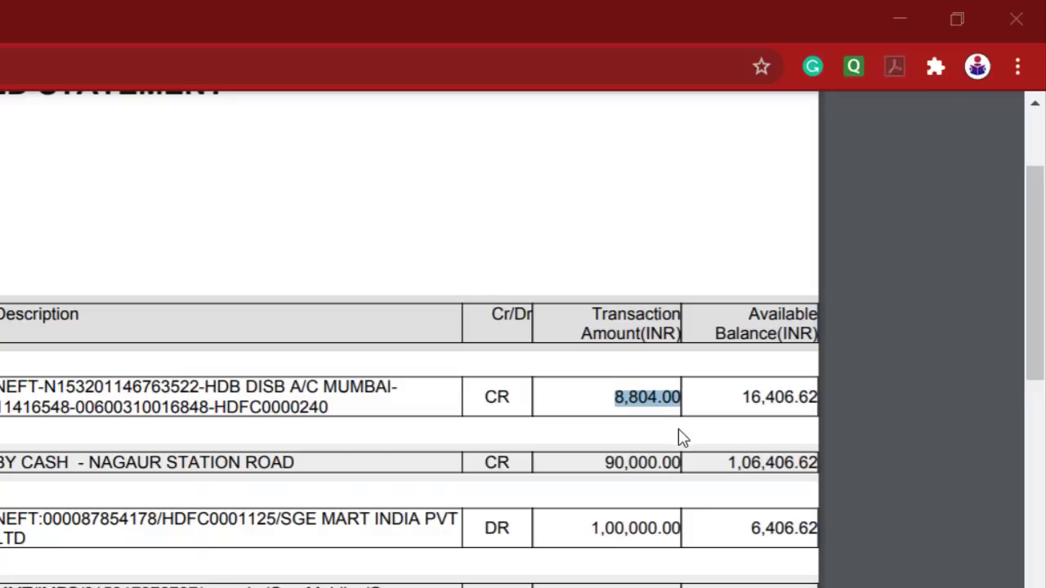
pyautogui.hotkey('alt', 'Tab')
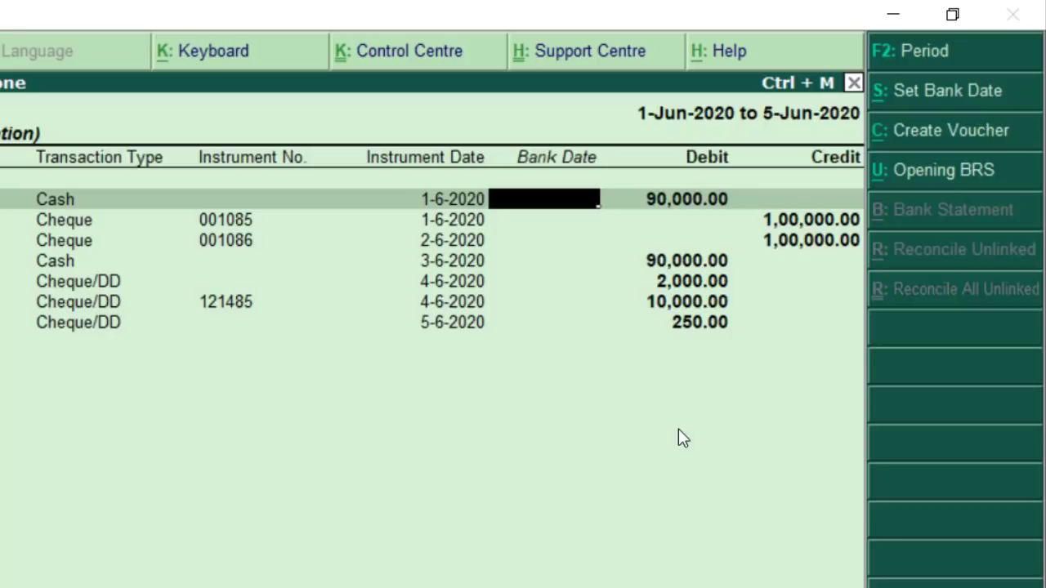
# - Examine the description and amount of the first NEFT credit in the bank statement and return to Tally
pyautogui.hotkey('alt', 'Tab')
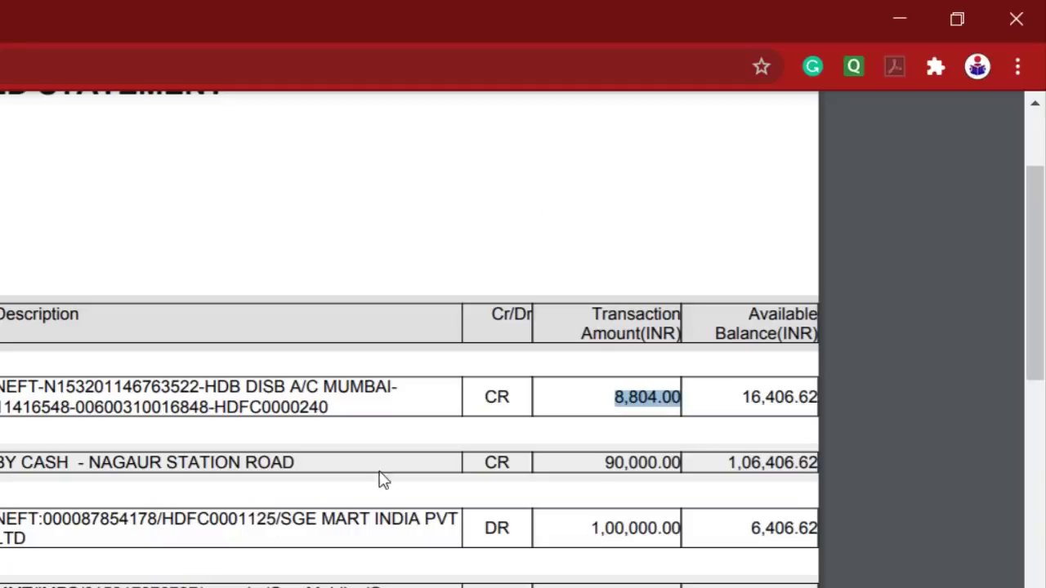
pyautogui.moveTo(206, 385); pyautogui.dragTo(393, 391)
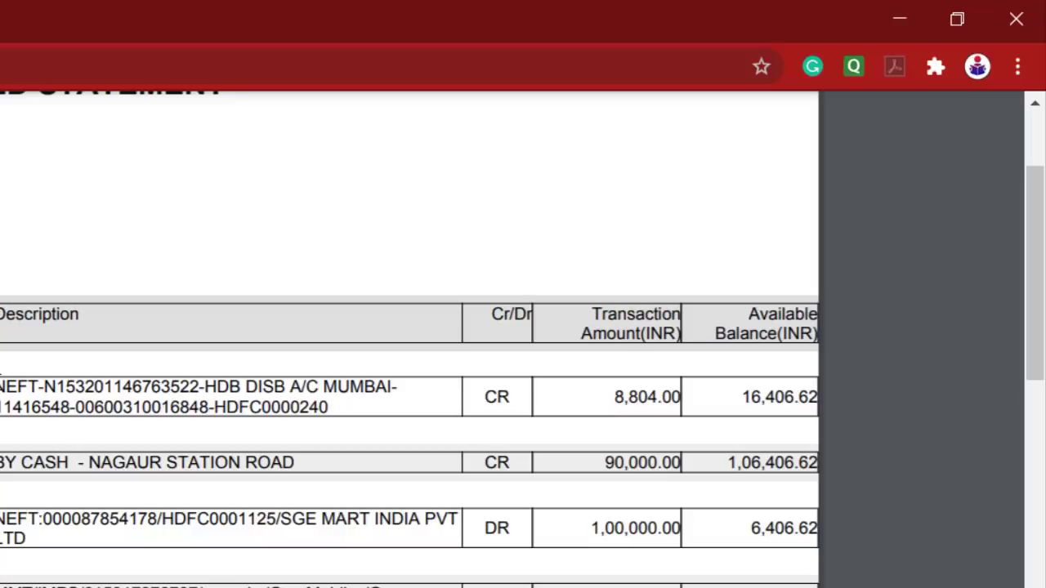
pyautogui.moveTo(3, 387); pyautogui.dragTo(332, 407)
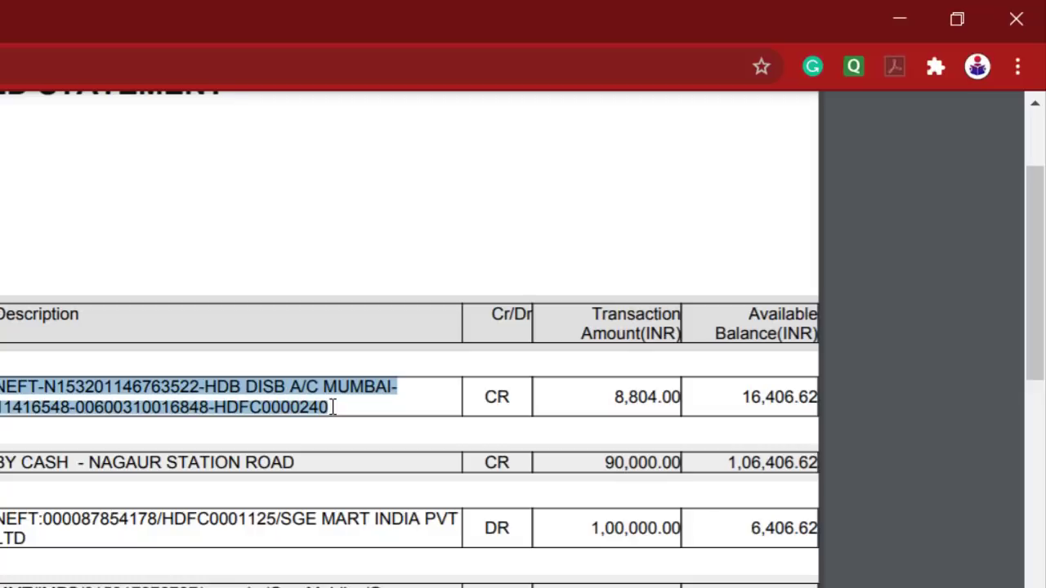
pyautogui.click(333, 407)
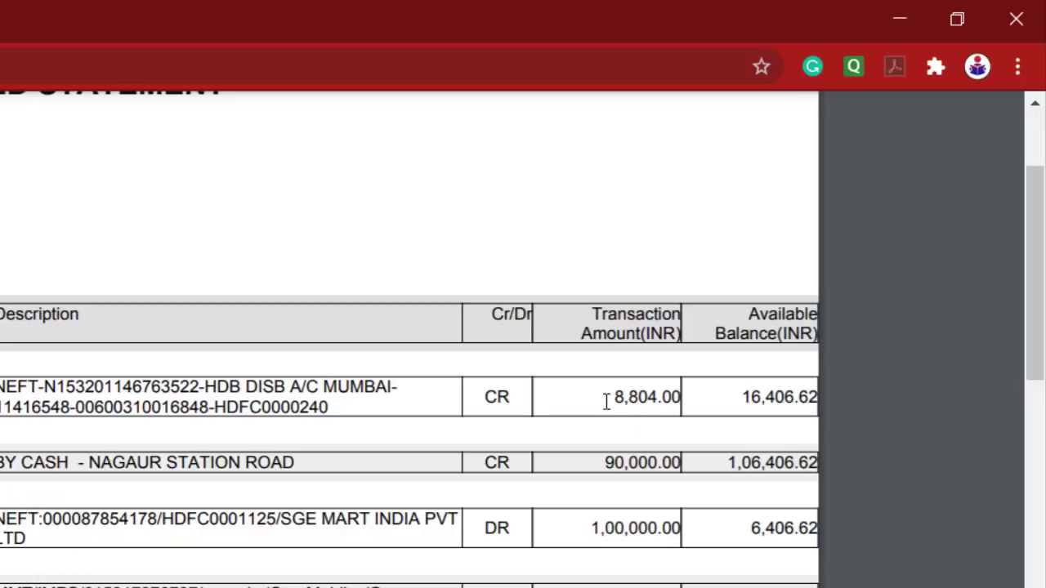
pyautogui.moveTo(610, 398); pyautogui.dragTo(683, 402)
pyautogui.hotkey('alt', 'Tab')
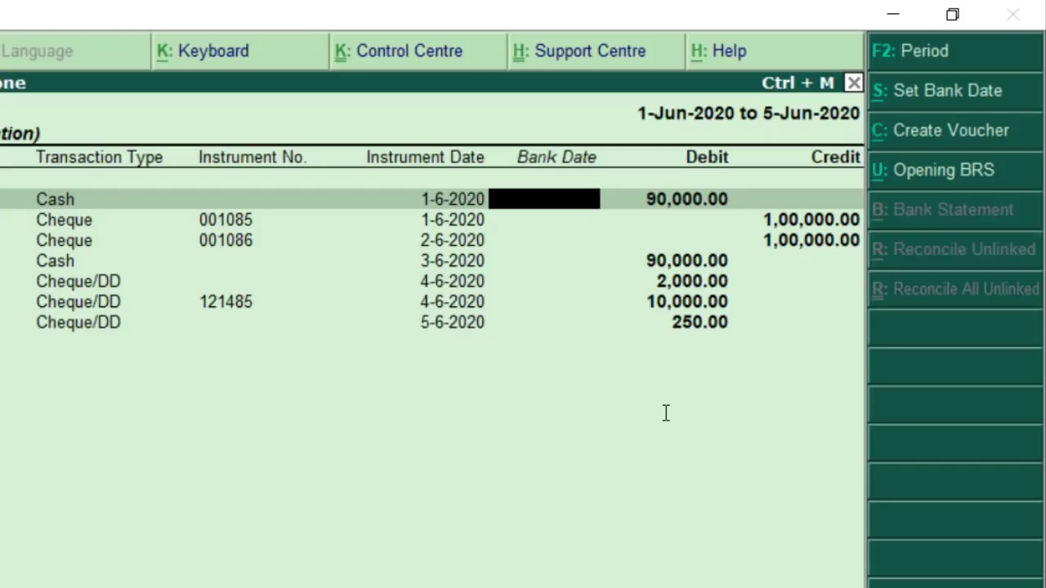
# - Create a receipt voucher from the bank reconciliation and set its voucher date to 1-6-2020
pyautogui.hotkey('alt', 'c')
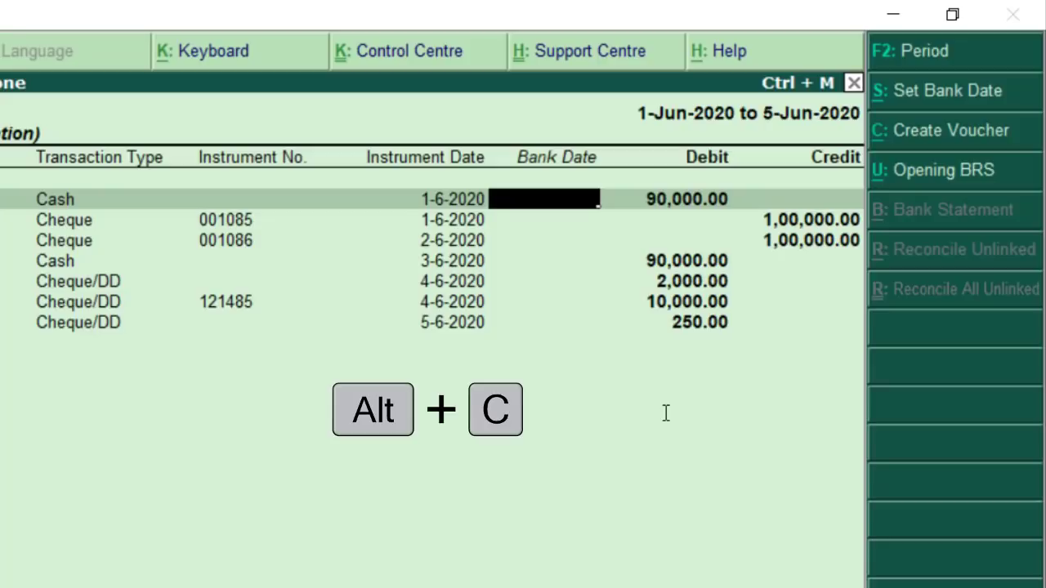
pyautogui.hotkey('alt', 'c')
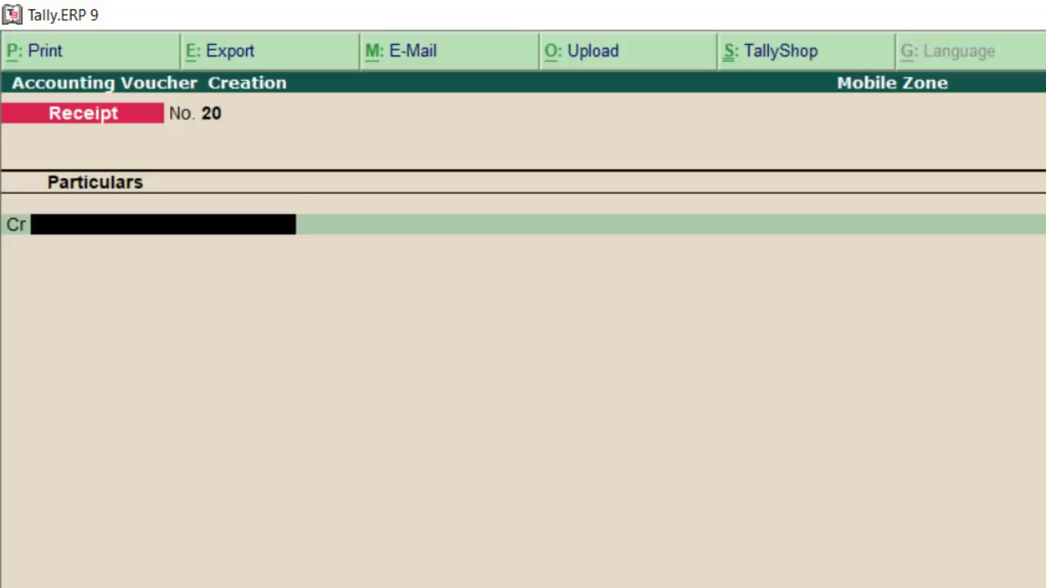
pyautogui.press('F2')
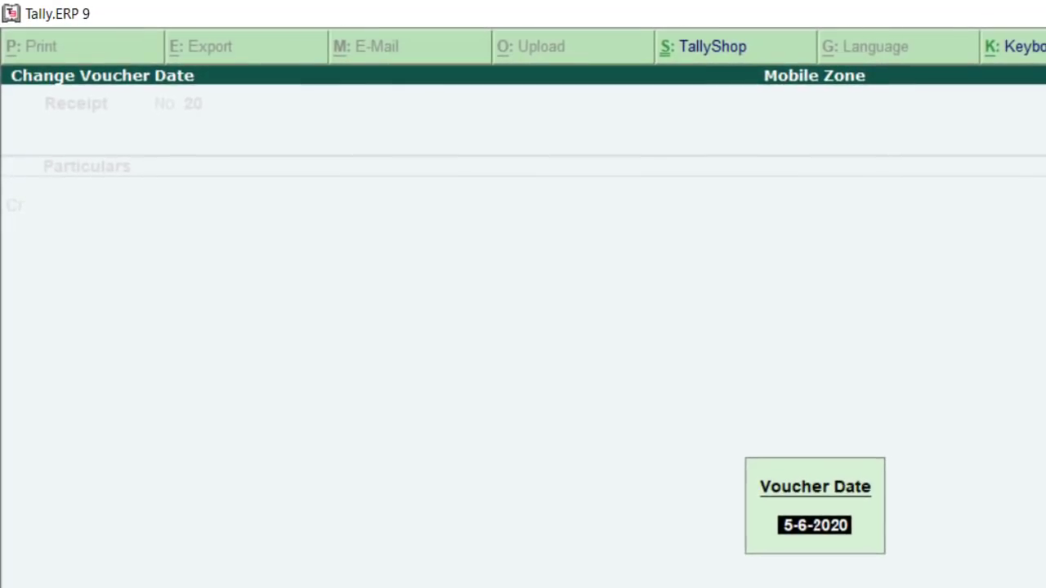
pyautogui.write('1.6')
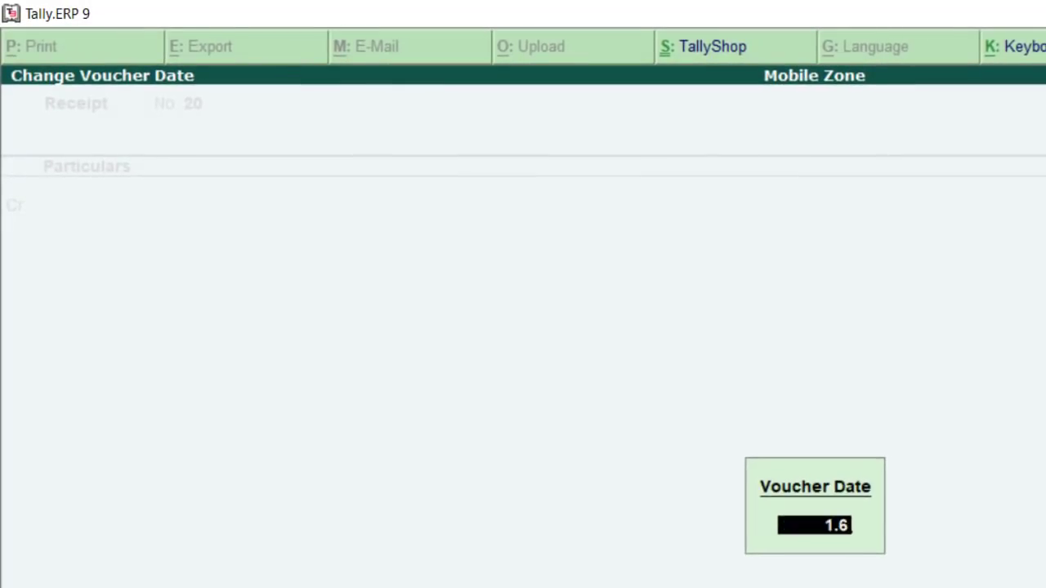
pyautogui.press('Return')
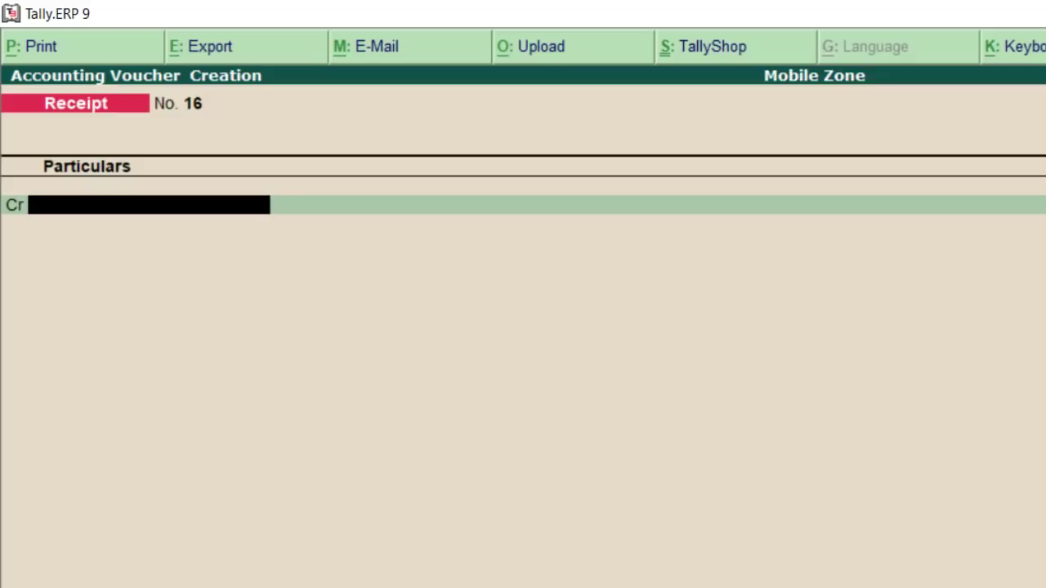
# - Credit the HDB ledger in the receipt voucher with 8804, taking the amount from the bank statement
pyautogui.write('Hdb')
pyautogui.press('Return')
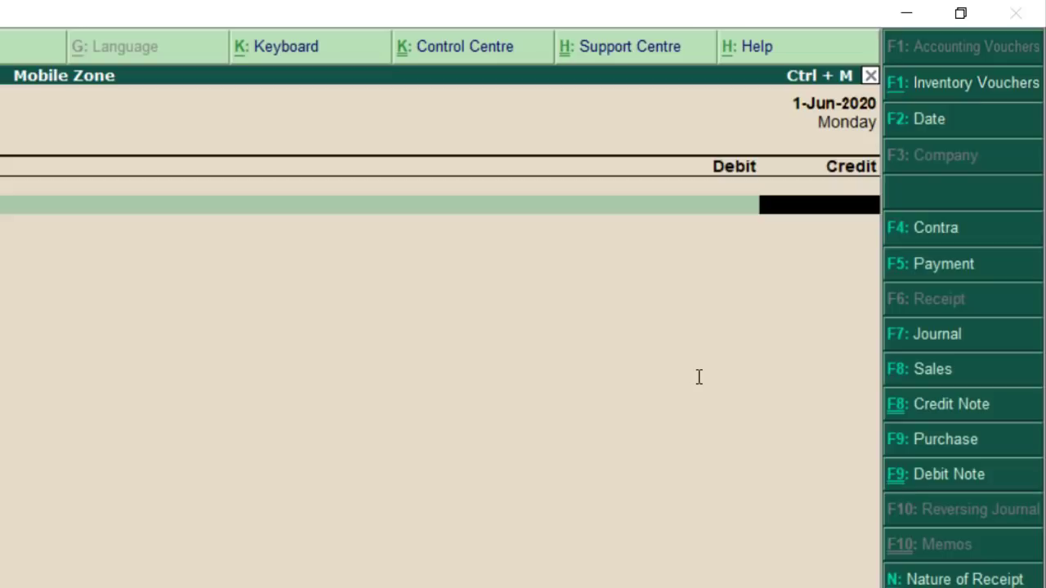
pyautogui.hotkey('alt', 'Tab')
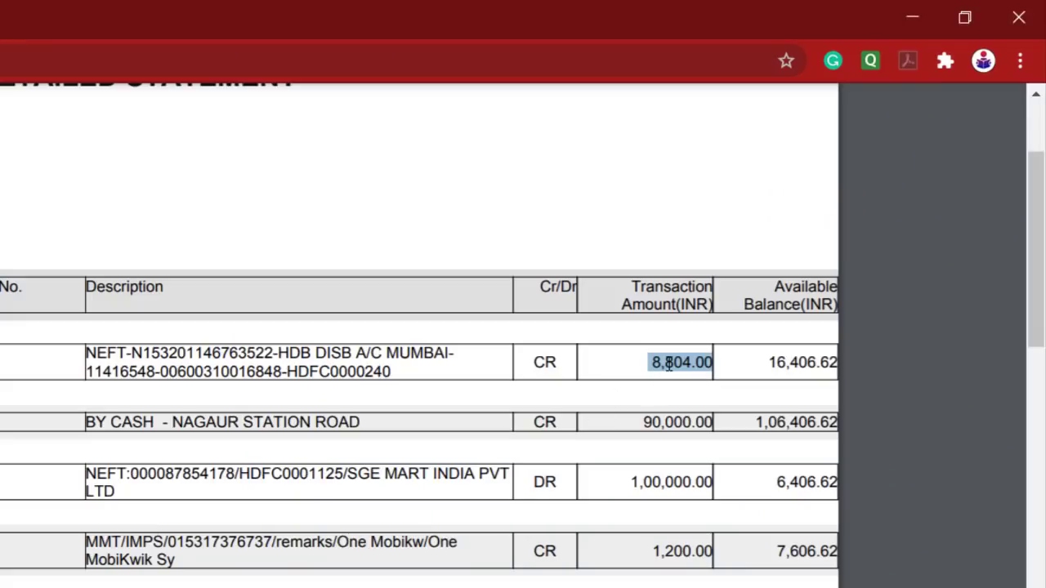
pyautogui.click(668, 366)
pyautogui.moveTo(654, 360); pyautogui.dragTo(718, 360)
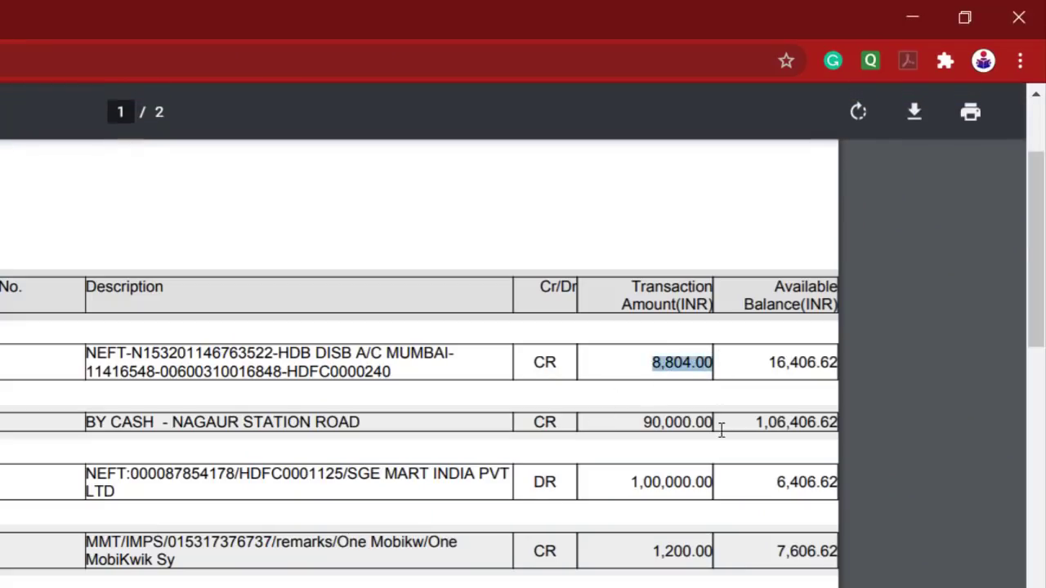
pyautogui.hotkey('alt', 'Tab')
pyautogui.write('8804')
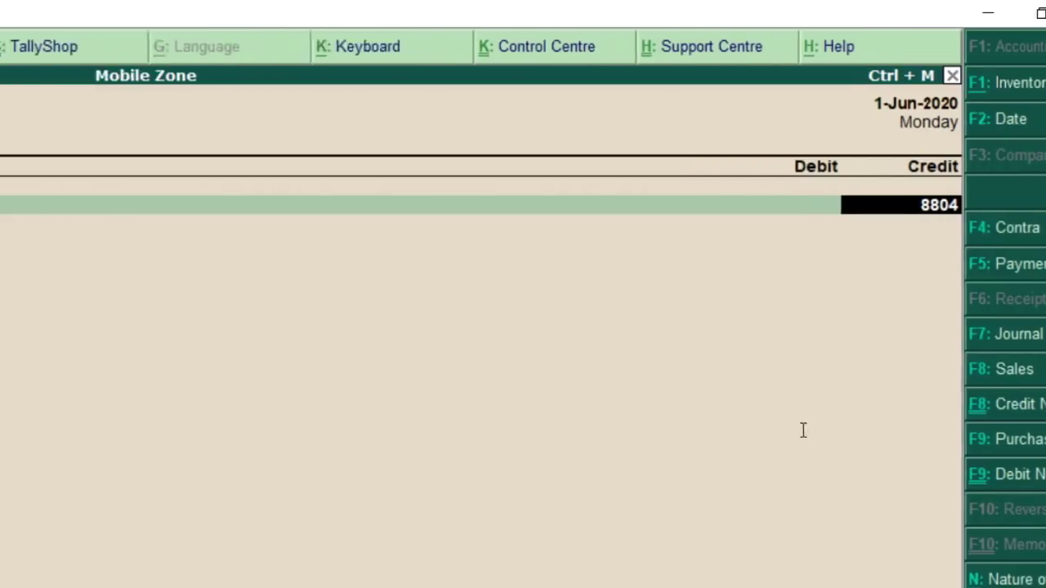
pyautogui.press('Return')
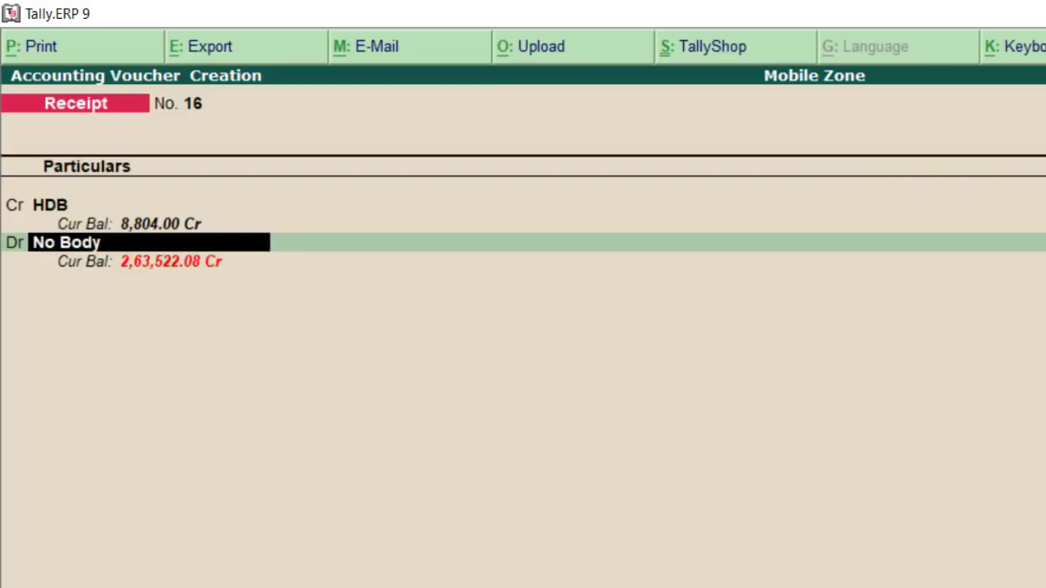
# - Debit ICICI Bank Current Account with 8,804.00 in the receipt voucher, keep the default bank allocation and narration, and save it
pyautogui.write('Icic')
pyautogui.press('Return')
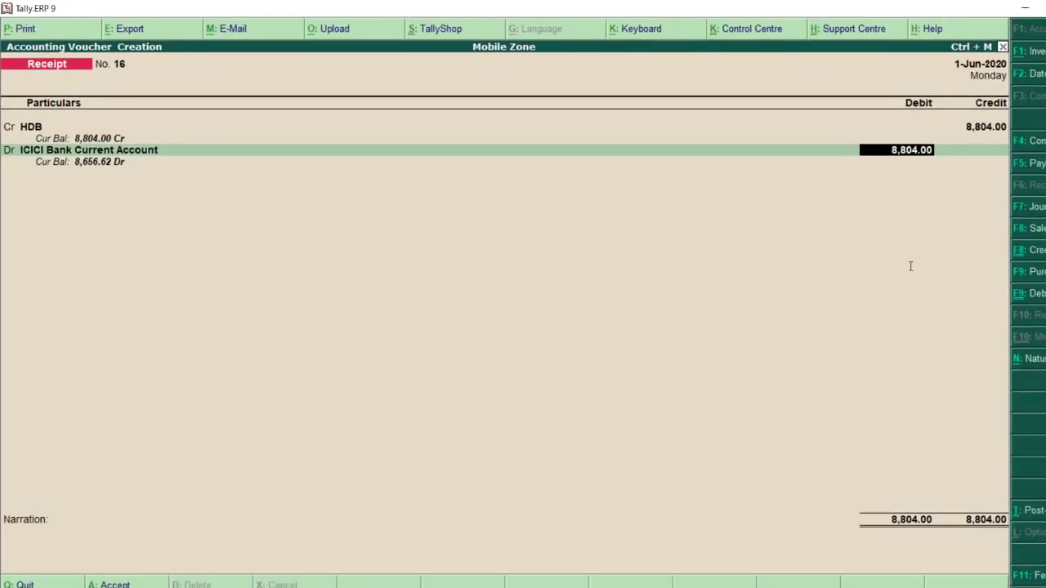
pyautogui.press('Return')
pyautogui.press('Return')
pyautogui.press('Return')
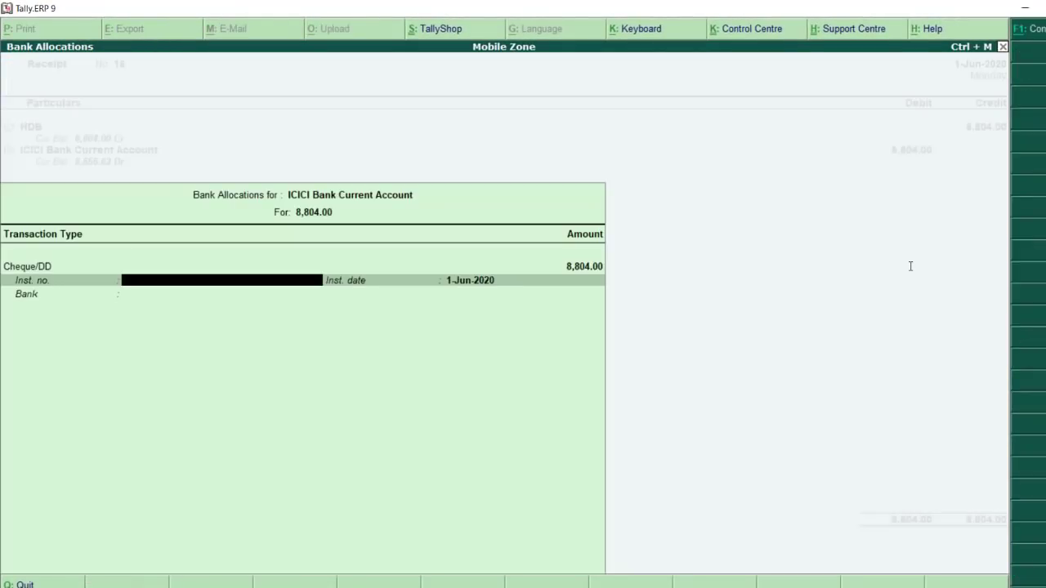
pyautogui.press('Return')
pyautogui.press('Return')
pyautogui.press('Return')
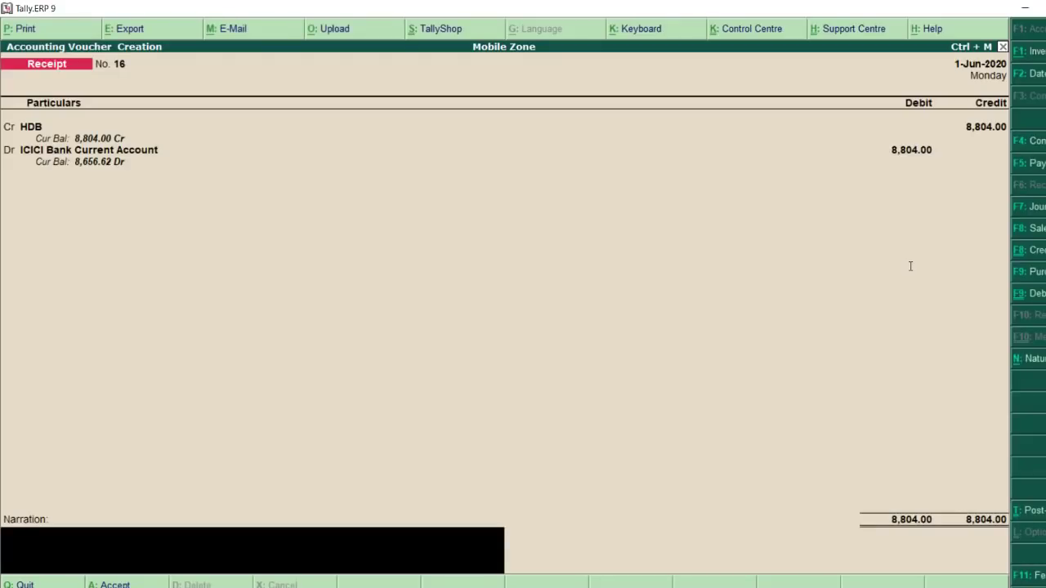
pyautogui.press('Return')
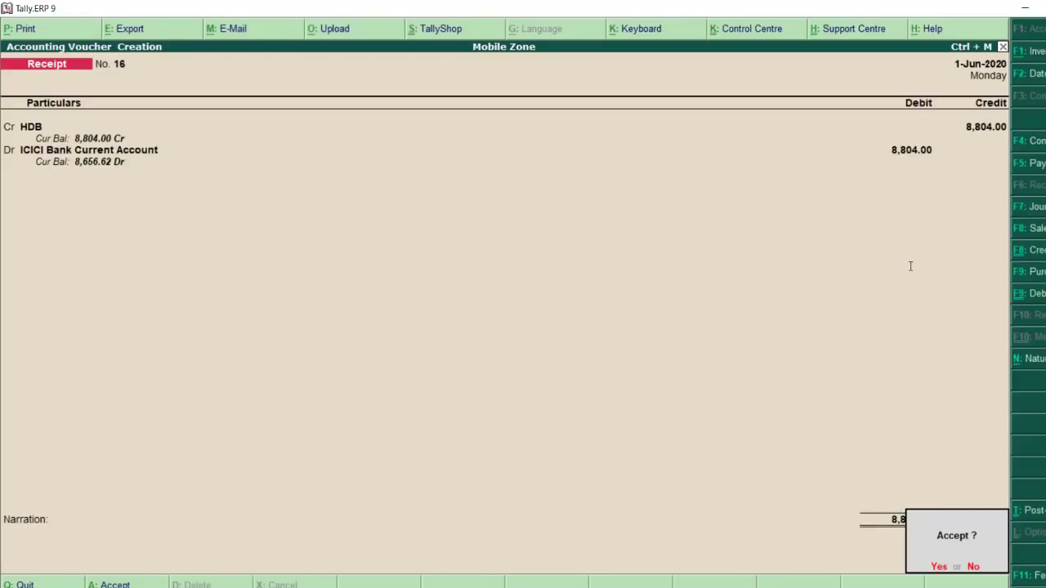
pyautogui.press('Return')
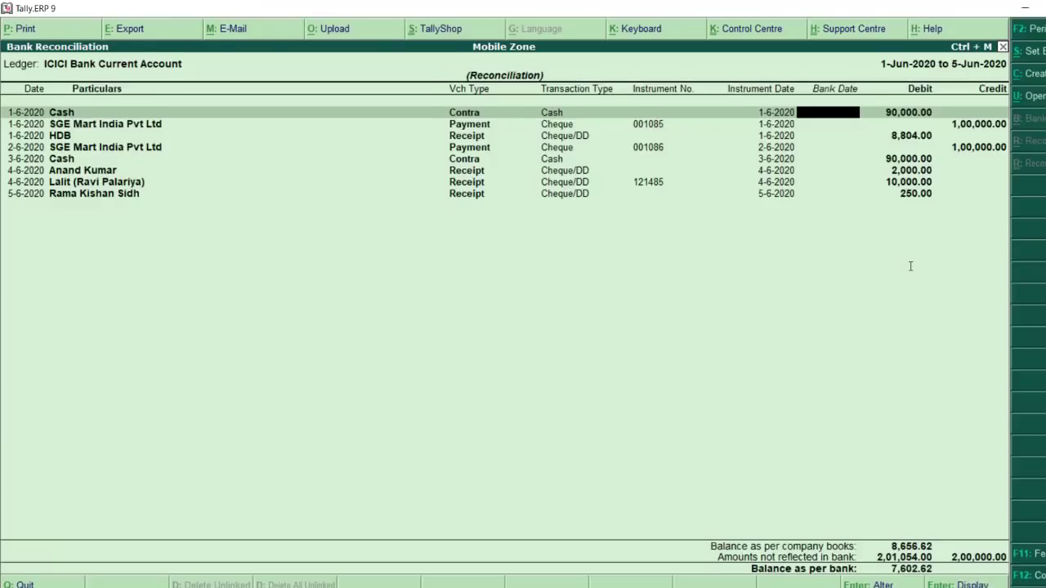
# - Set the bank date of the HDB receipt to 1-6-2020 in the bank reconciliation
pyautogui.press('Down')
pyautogui.press('Down')
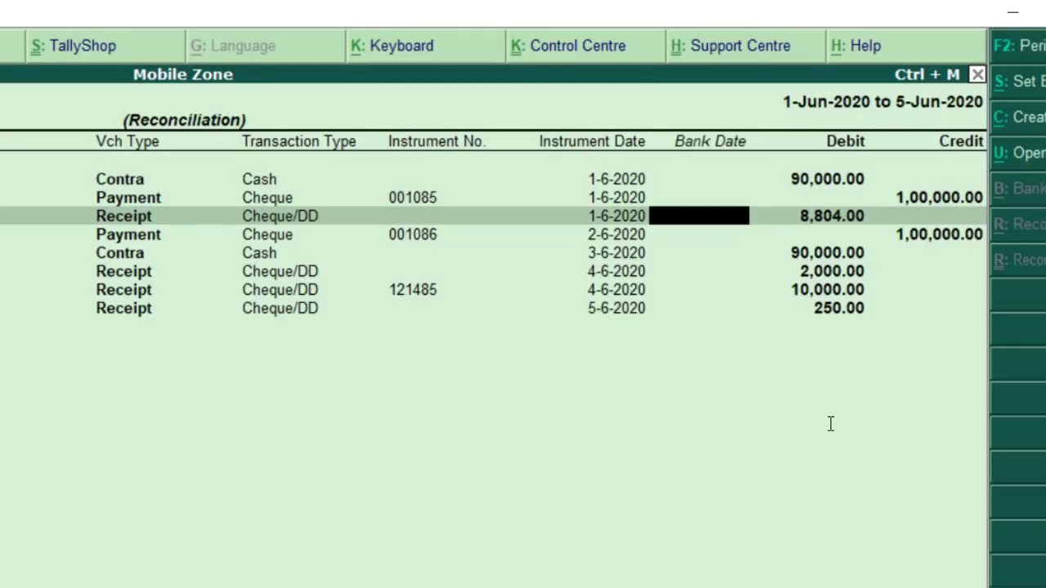
pyautogui.write('1.6.2020')
pyautogui.press('Return')
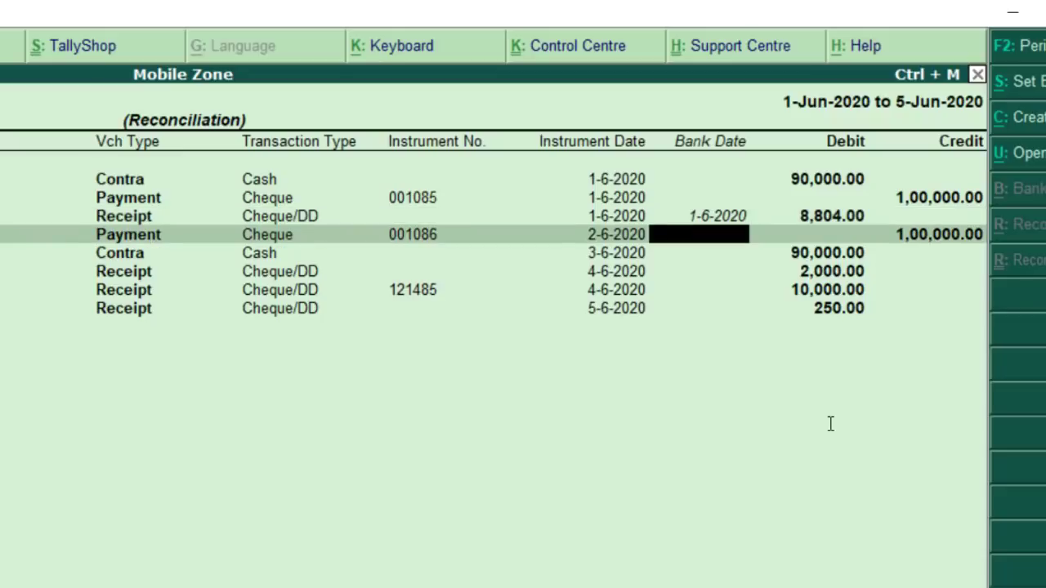
# - Check the 90,000.00 cash deposit in the bank statement and set the first cash contra's bank date to 1-6-2020
pyautogui.click(733, 181)
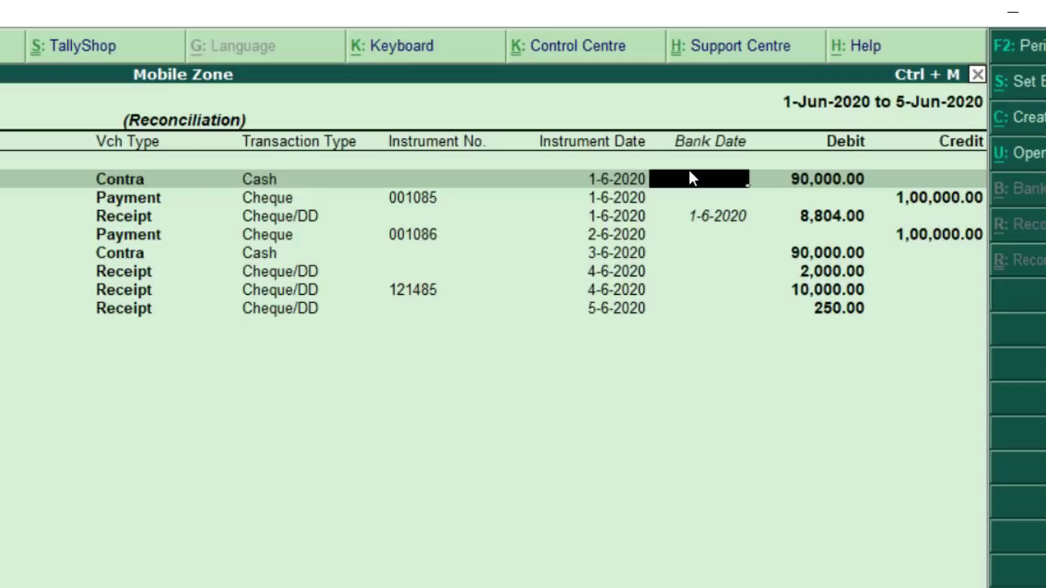
pyautogui.hotkey('alt', 'Tab')
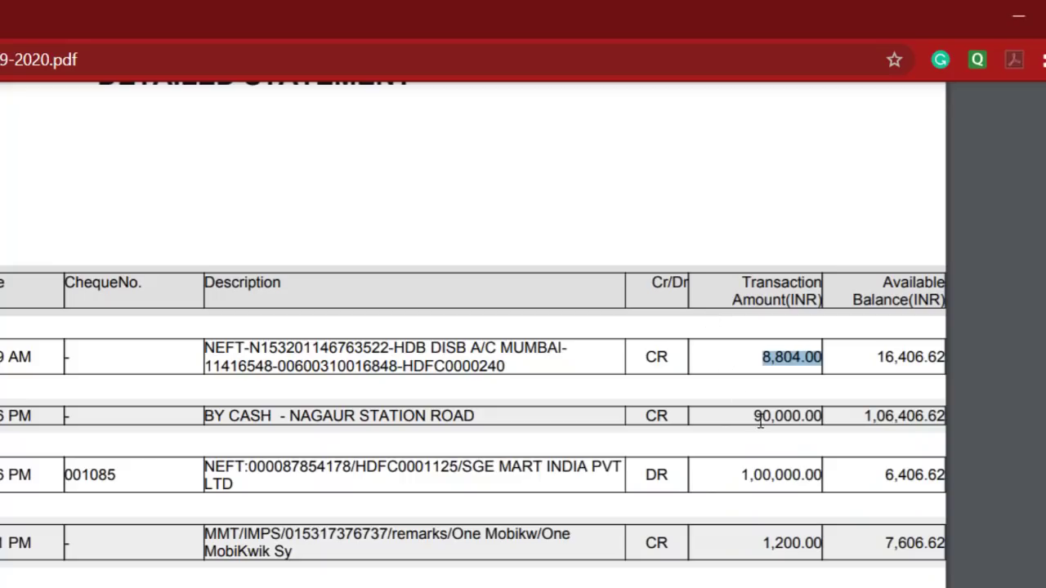
pyautogui.moveTo(754, 416); pyautogui.dragTo(822, 417)
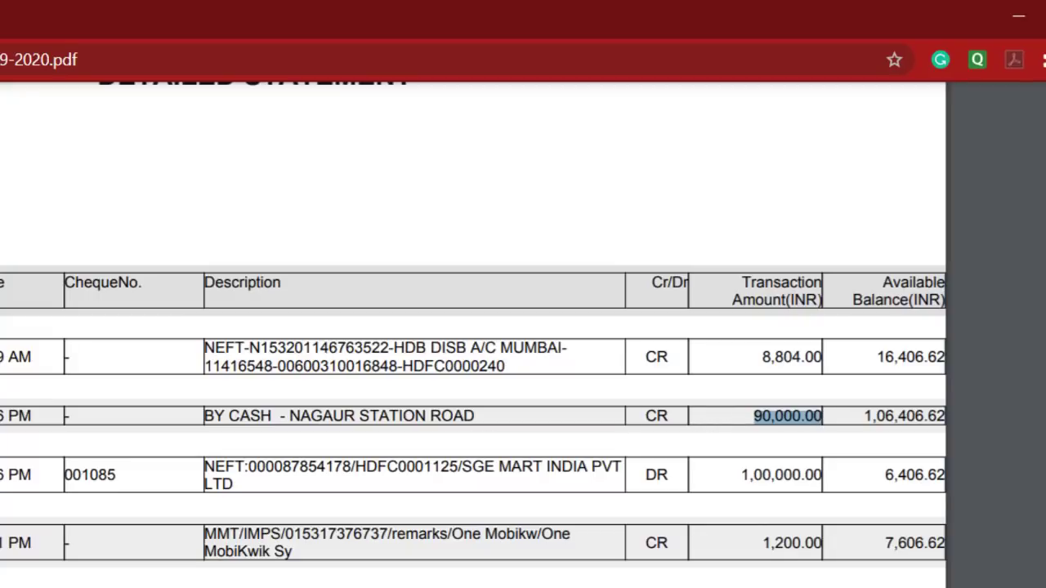
pyautogui.click(1, 416)
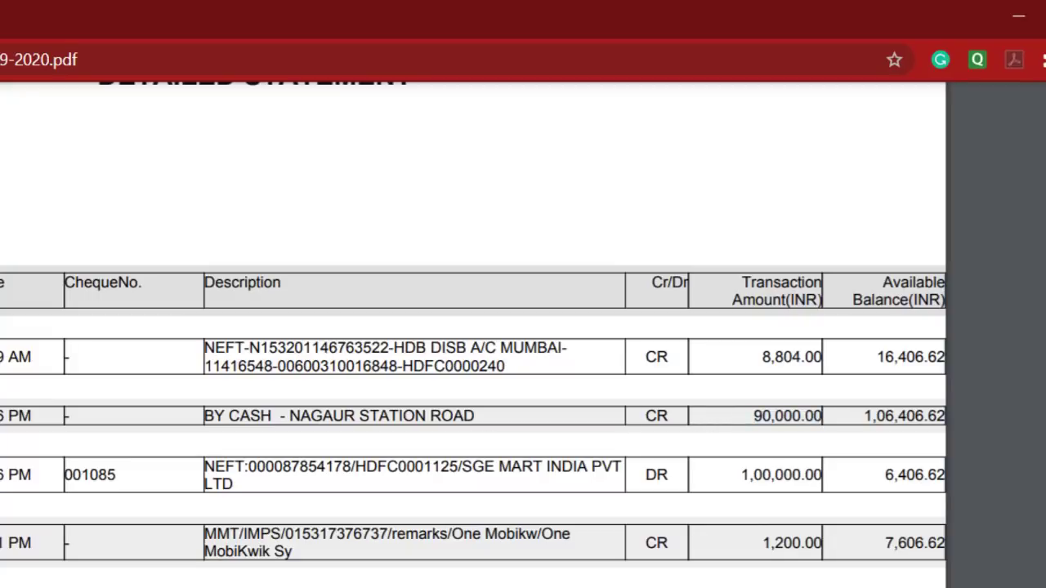
pyautogui.hotkey('alt', 'Tab')
pyautogui.write('1-6-2020')
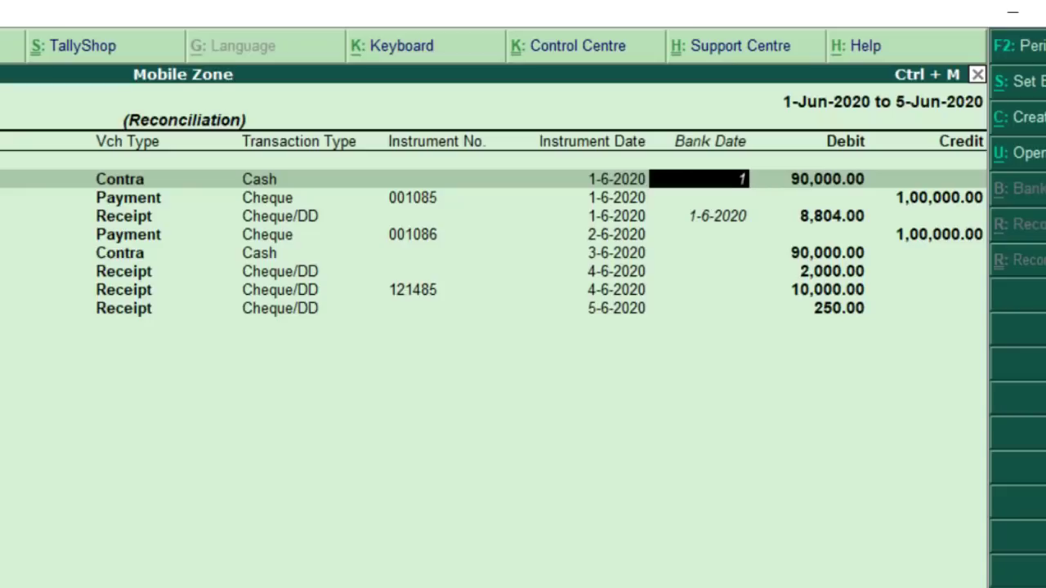
pyautogui.press('Return')
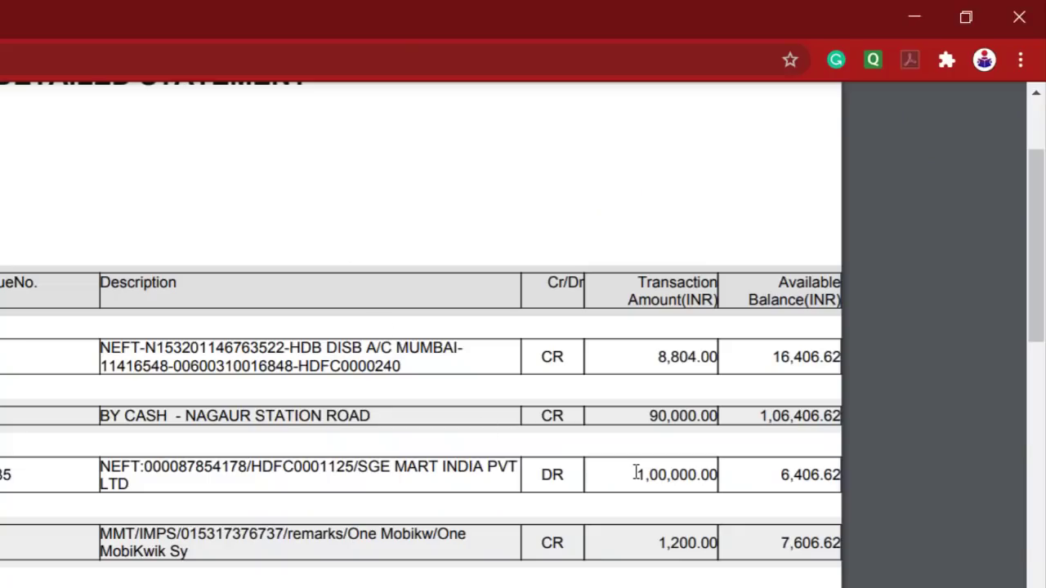
# - Match the 1-6-2020 SGE Mart payment with the statement's amount, cheque number and description, and set its bank date to 1-6-2020
pyautogui.moveTo(635, 472); pyautogui.dragTo(716, 473)
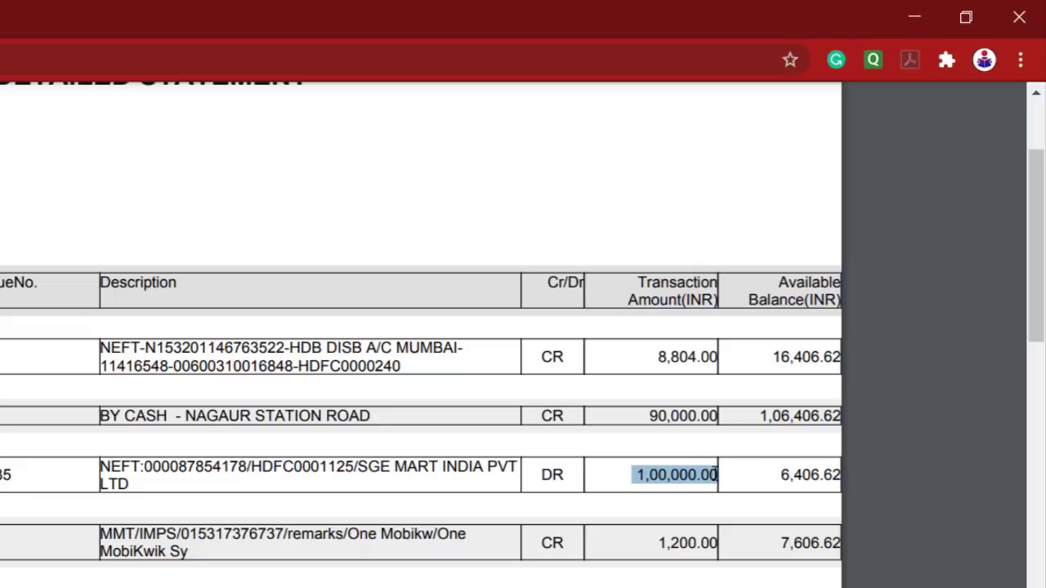
pyautogui.click(716, 474)
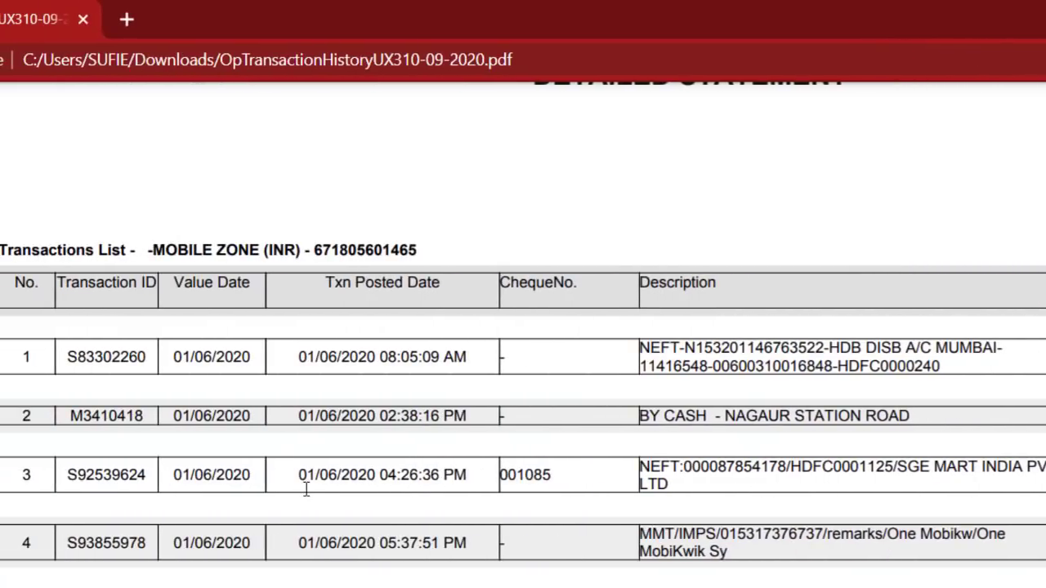
pyautogui.moveTo(297, 480); pyautogui.dragTo(350, 479)
pyautogui.moveTo(500, 475); pyautogui.dragTo(554, 474)
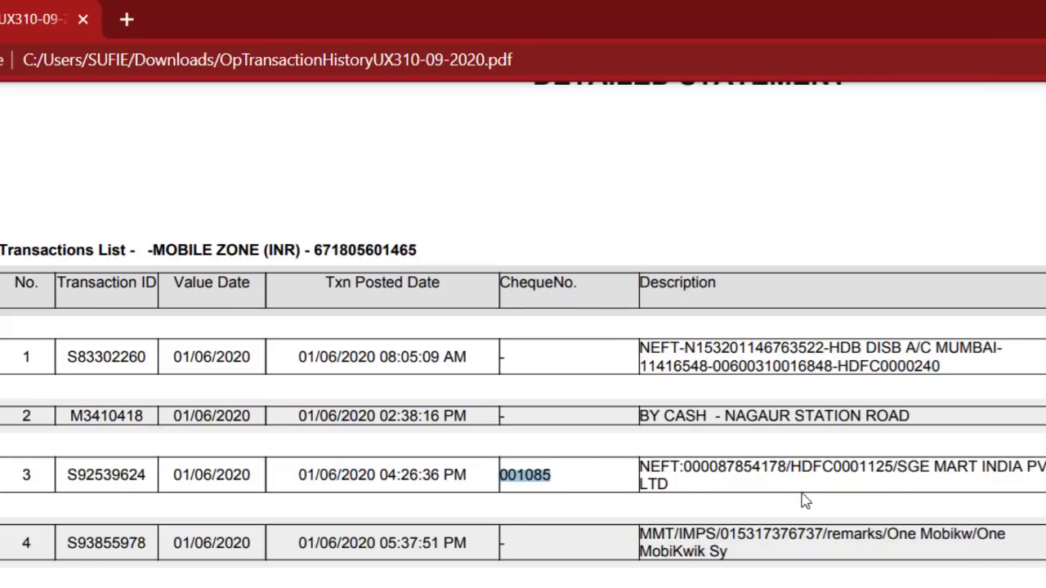
pyautogui.doubleClick(914, 471)
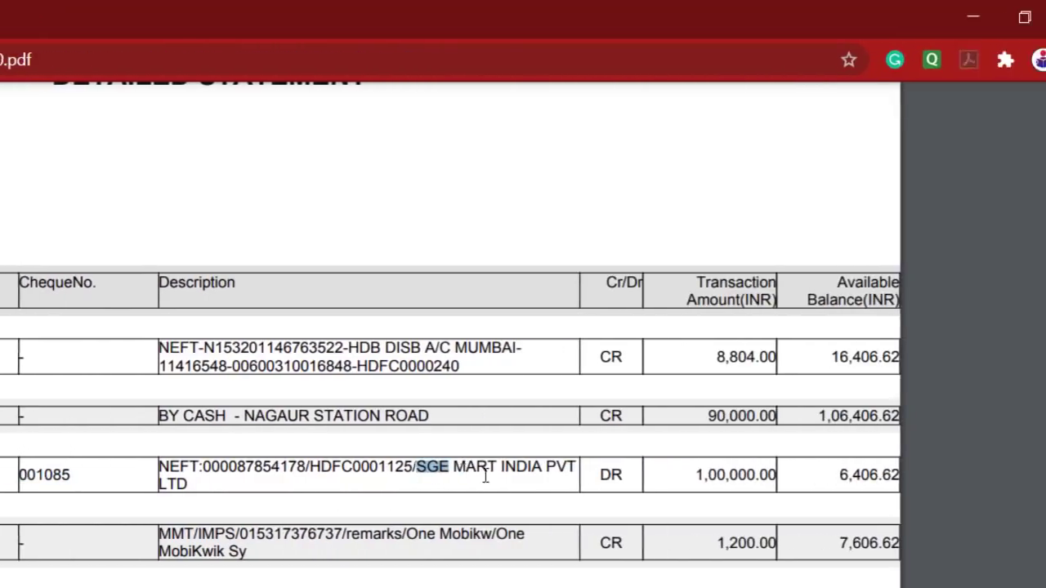
pyautogui.moveTo(486, 475); pyautogui.dragTo(562, 491)
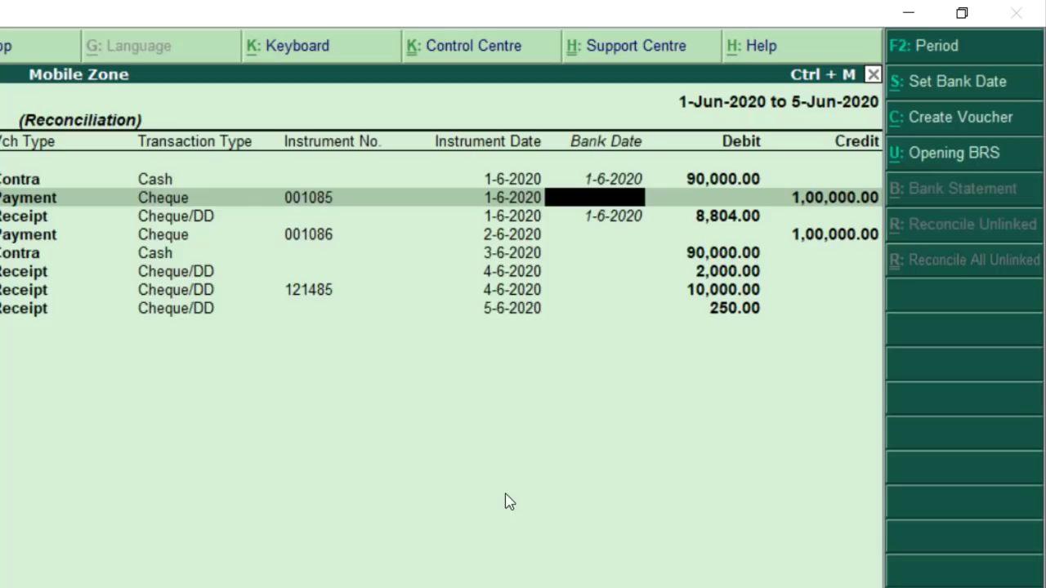
pyautogui.write('1.6.2020')
pyautogui.press('Return')
pyautogui.press('Return')
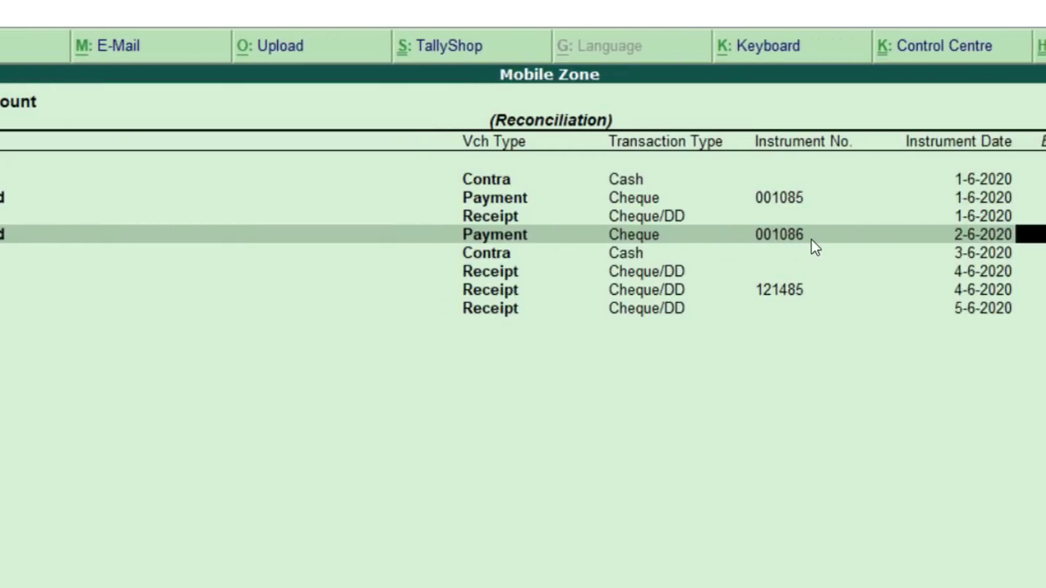
# - Find the second SGE Mart payment in the bank statement by amount and cheque number, and set its bank date to 3-6-2020
pyautogui.hotkey('alt', 'Tab')
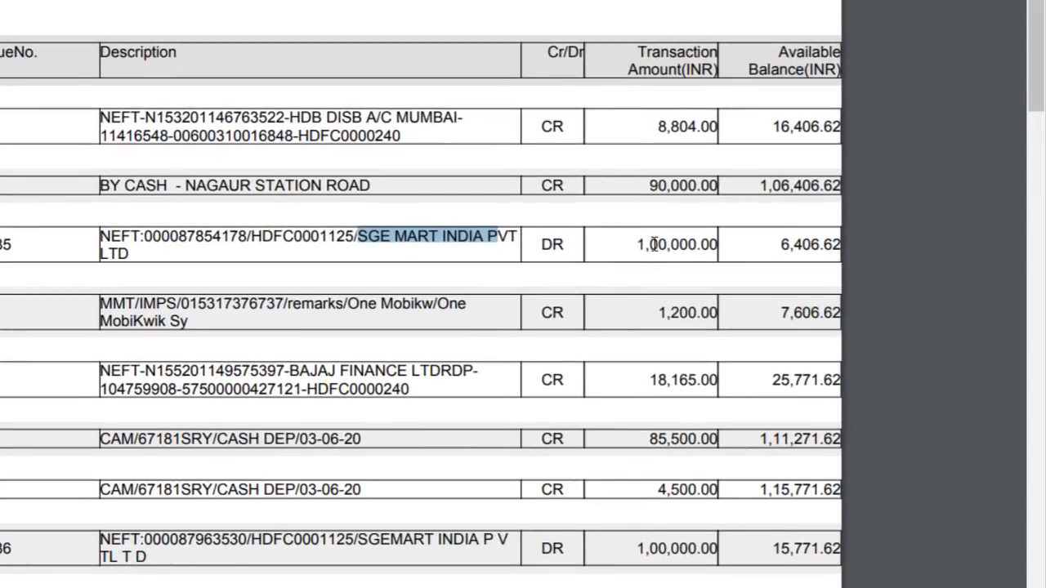
pyautogui.moveTo(638, 244); pyautogui.dragTo(709, 245)
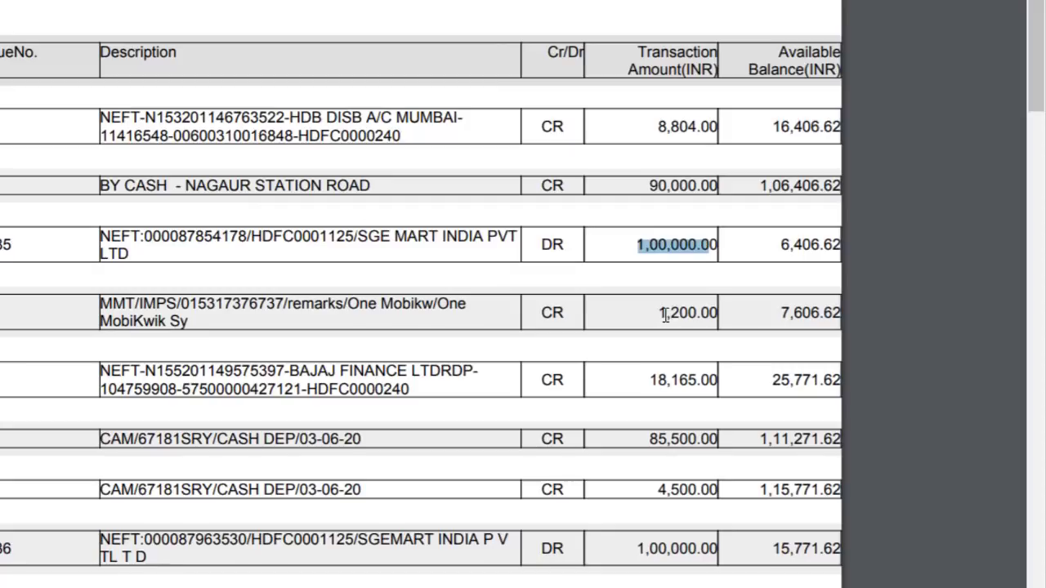
pyautogui.moveTo(656, 313); pyautogui.dragTo(701, 309)
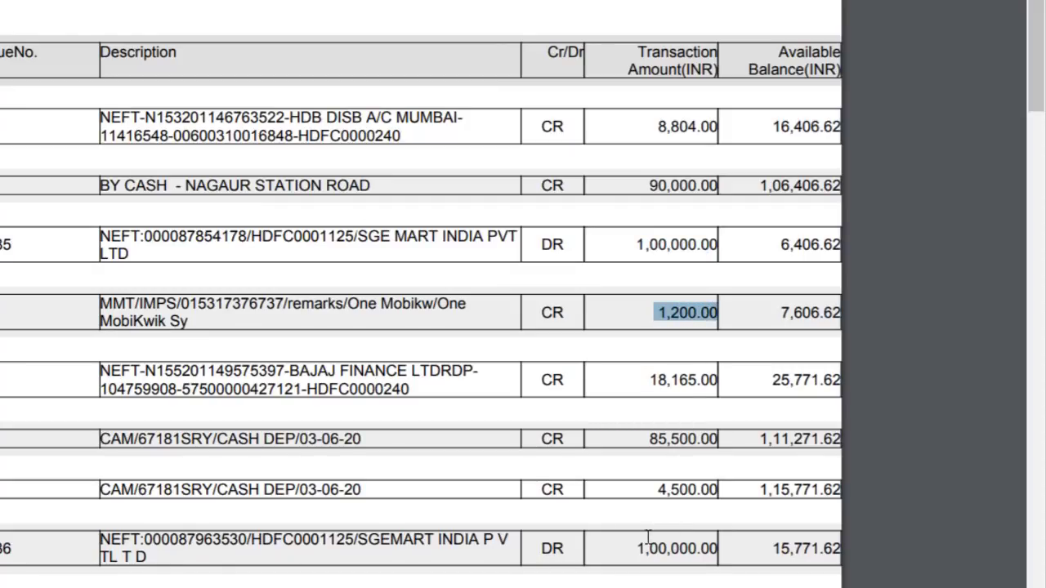
pyautogui.moveTo(638, 548); pyautogui.dragTo(719, 549)
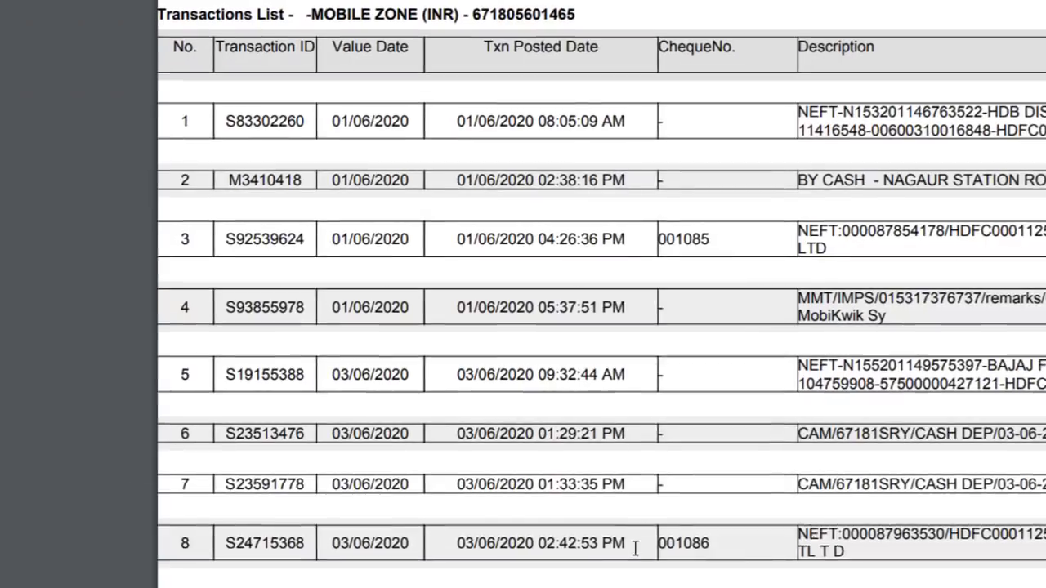
pyautogui.moveTo(354, 544); pyautogui.dragTo(434, 554)
pyautogui.click(434, 554)
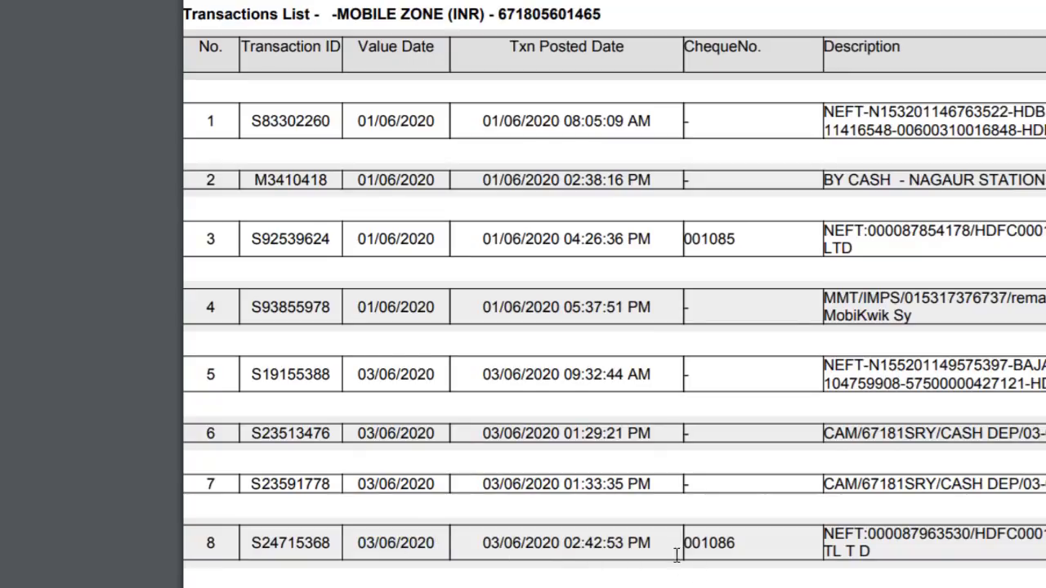
pyautogui.moveTo(687, 545); pyautogui.dragTo(742, 547)
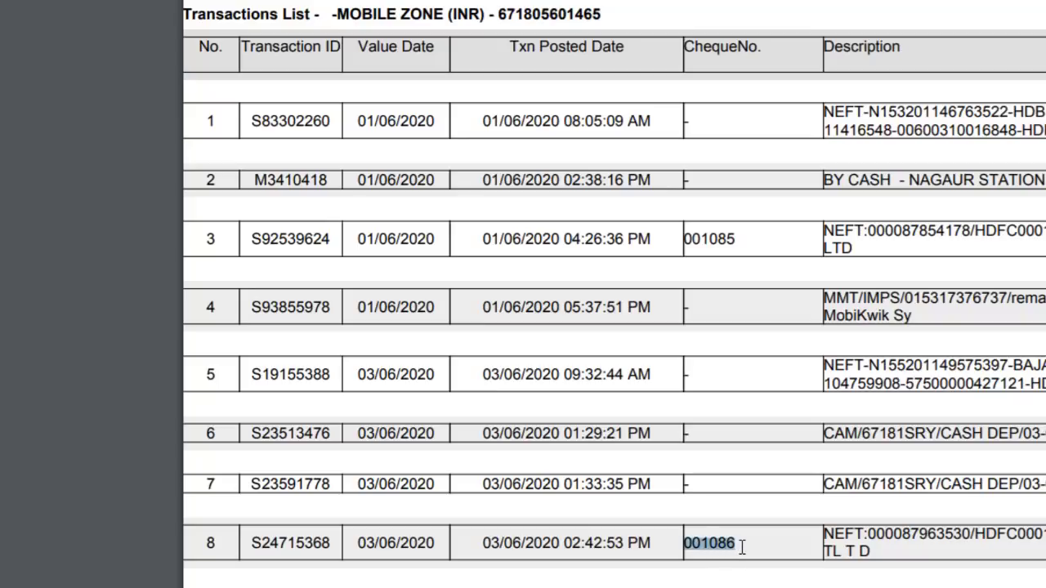
pyautogui.hotkey('alt', 'Tab')
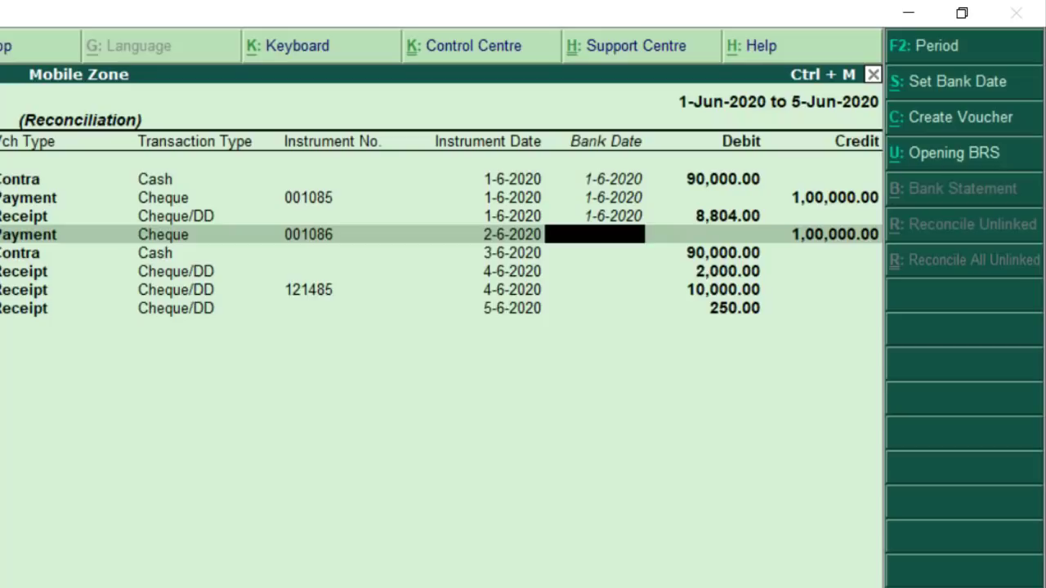
pyautogui.write('3.6.2020')
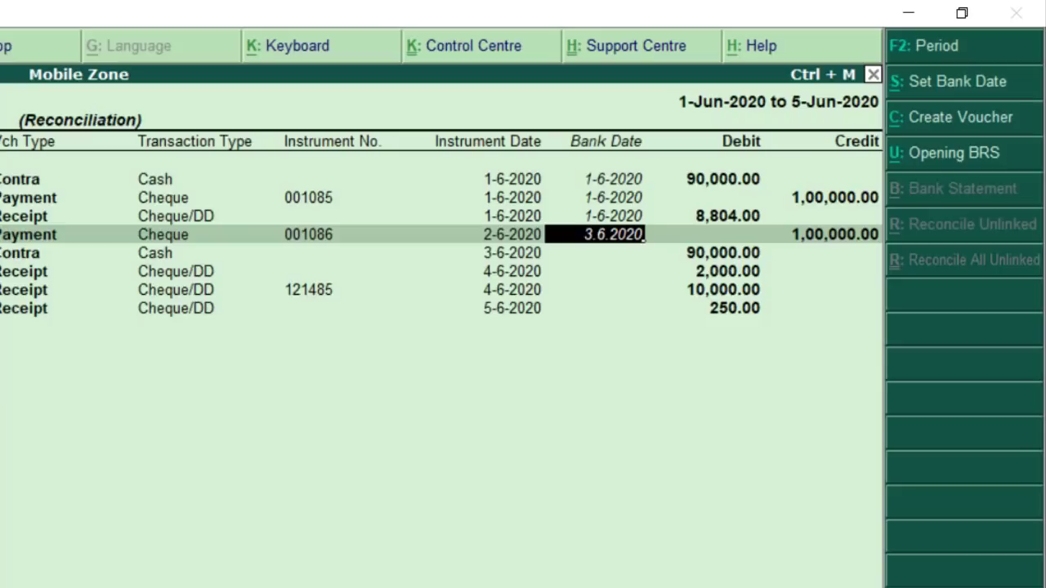
pyautogui.press('Return')
# - Check the 1,200.00 credit in the bank statement and save the bank dates entered in the reconciliation
pyautogui.hotkey('alt', 'Tab')
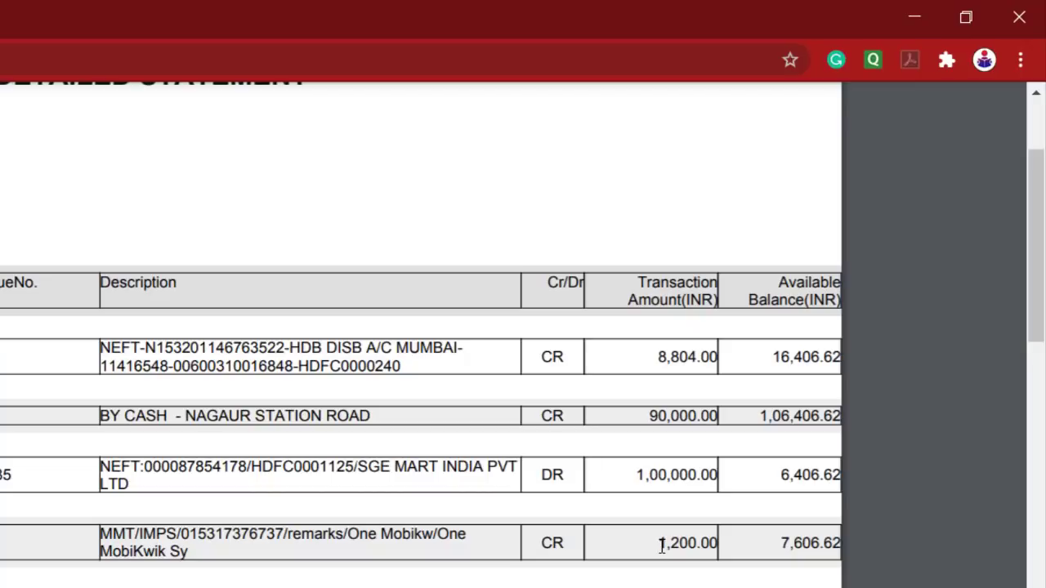
pyautogui.moveTo(632, 477); pyautogui.dragTo(724, 483)
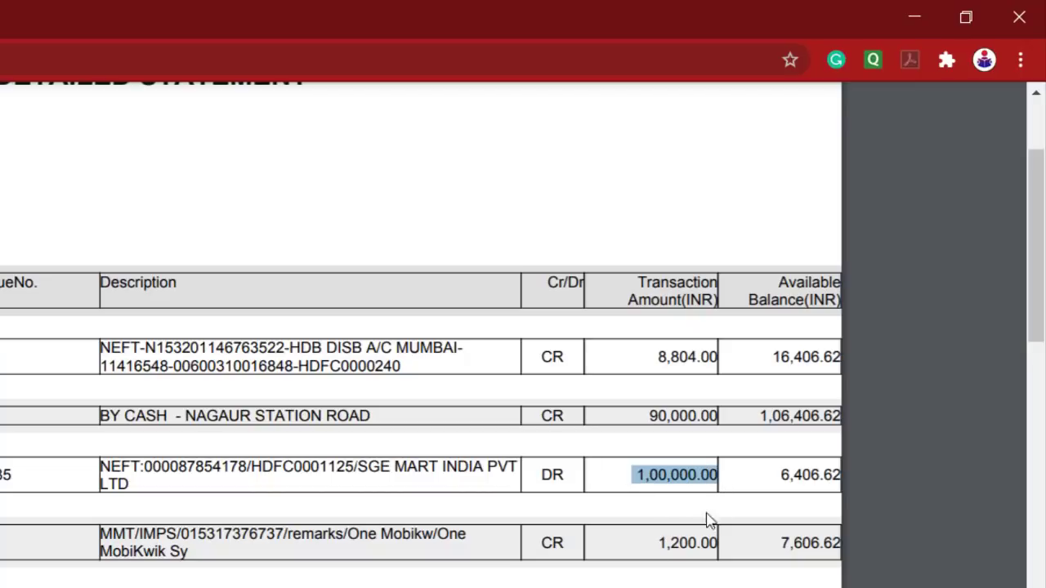
pyautogui.moveTo(654, 543); pyautogui.dragTo(716, 549)
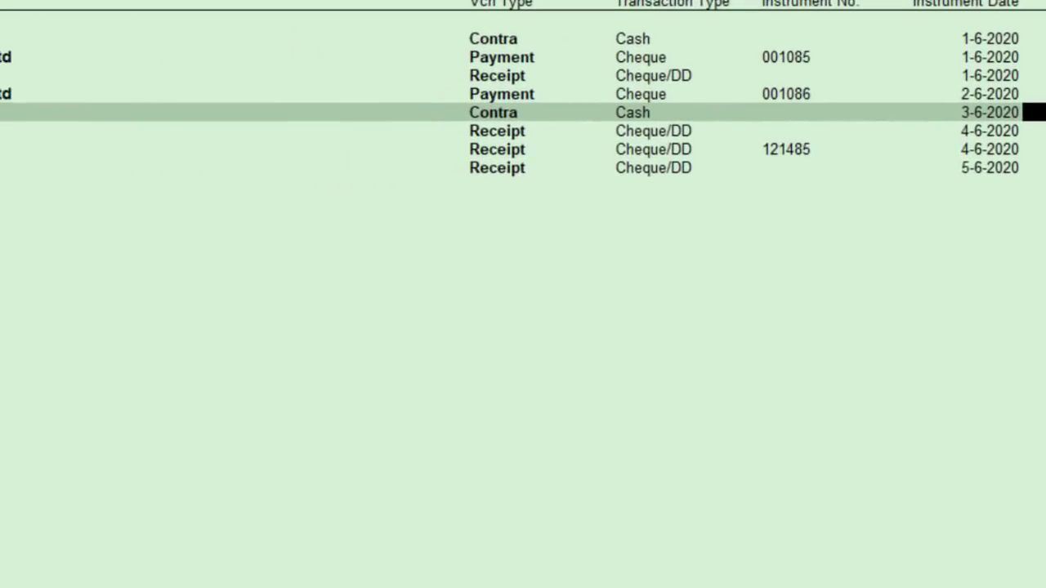
pyautogui.hotkey('ctrl', 'a')
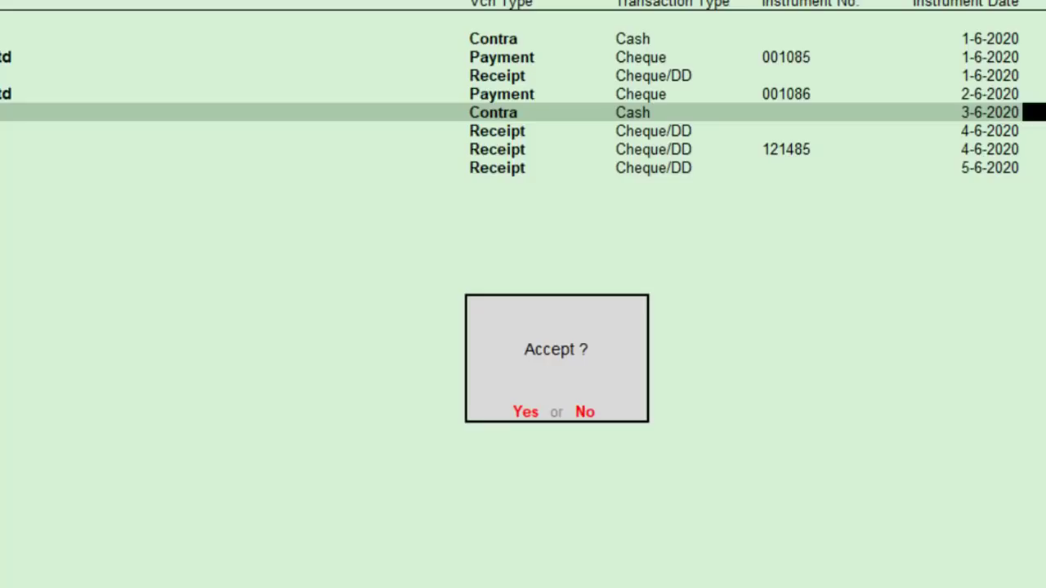
pyautogui.press('Return')
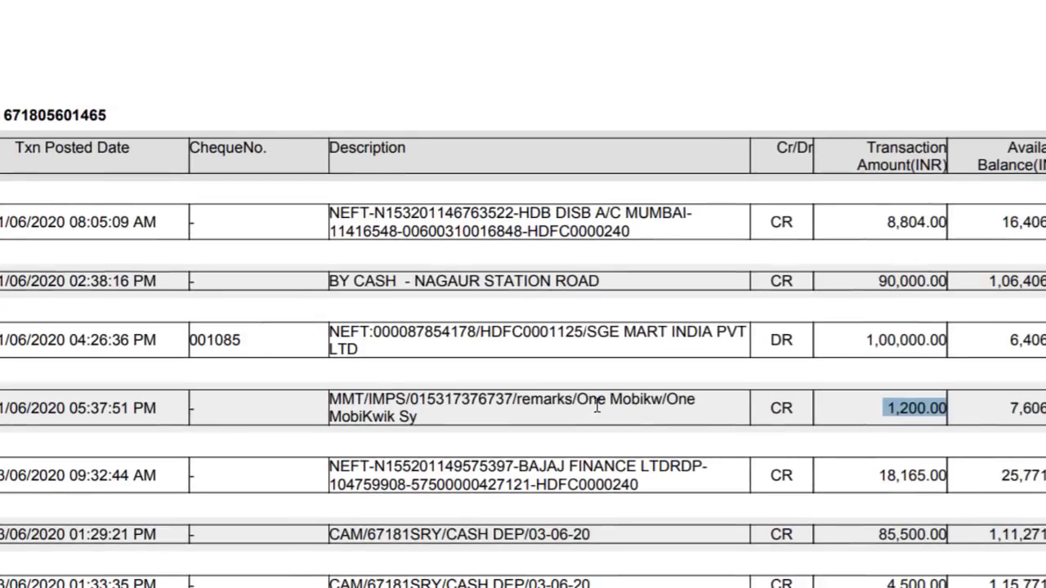
# - Examine the description and posting date of the 1,200.00 MobiKwik credit in the bank statement and return to the Tally receipt voucher
pyautogui.moveTo(598, 401); pyautogui.dragTo(662, 401)
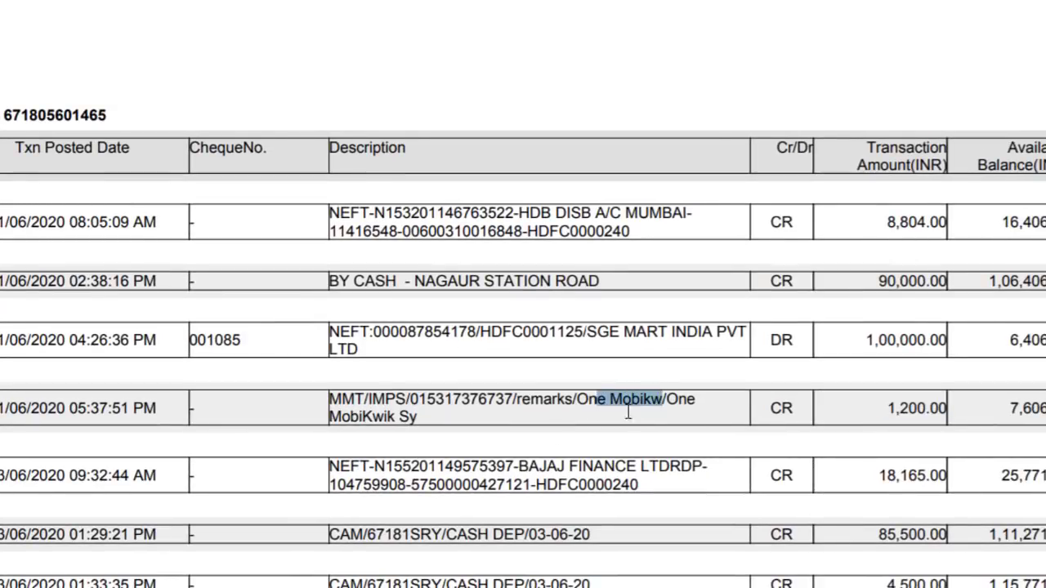
pyautogui.moveTo(372, 418); pyautogui.dragTo(406, 421)
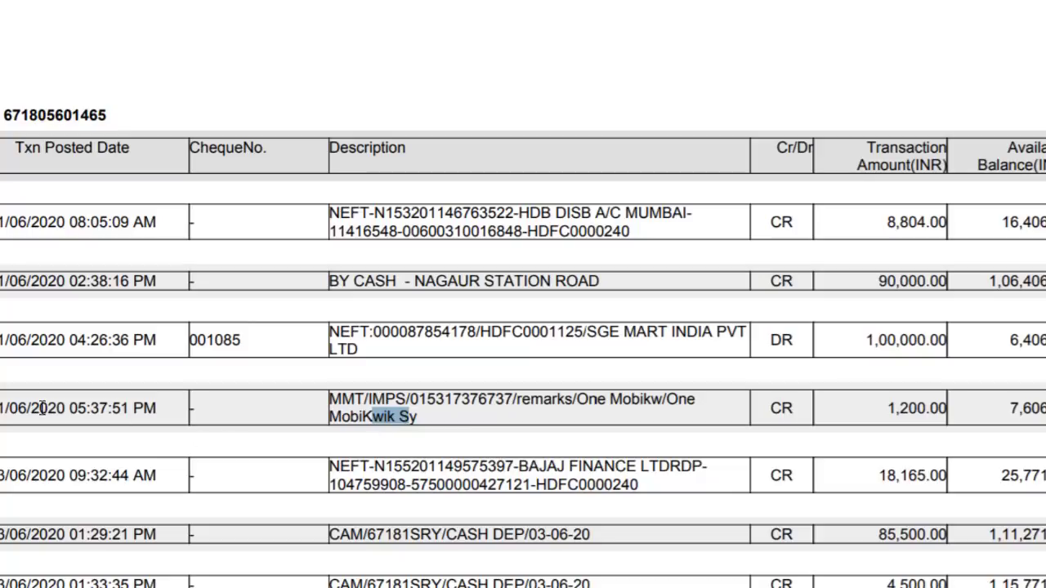
pyautogui.moveTo(1, 408); pyautogui.dragTo(63, 408)
pyautogui.hotkey('alt', 'Tab')
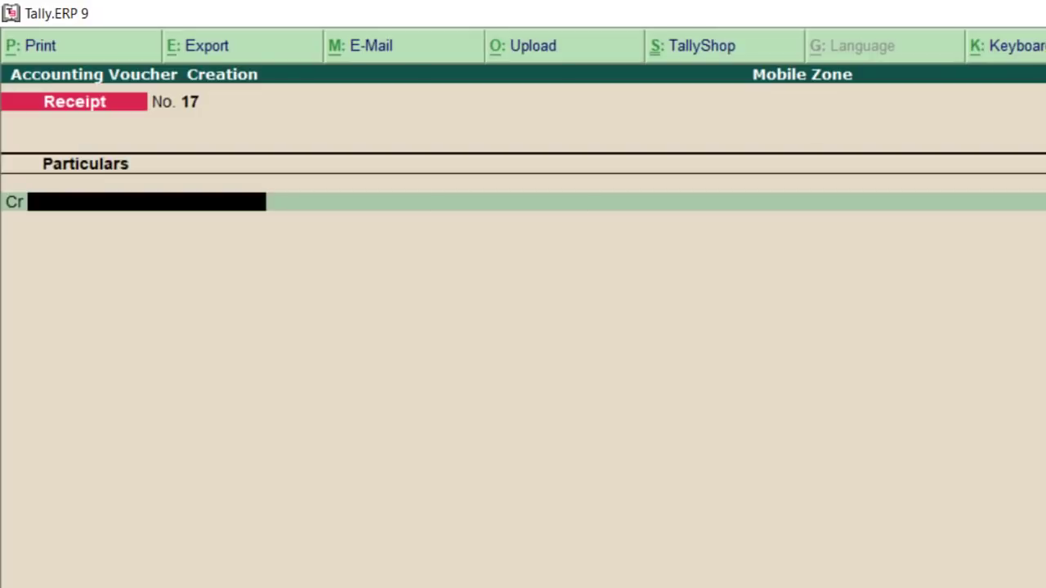
# - Date the receipt voucher 1-6-2020 and credit the Suspense ledger with 1,200.00
pyautogui.press('F2')
pyautogui.write('1')
pyautogui.press('Return')
pyautogui.write('Sus')
pyautogui.press('Return')
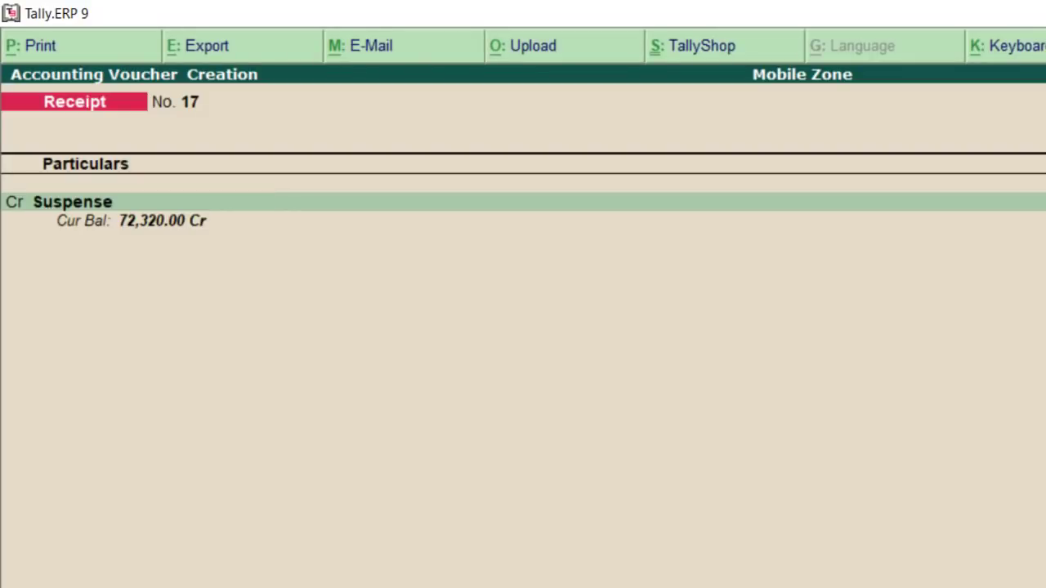
pyautogui.press('Return')
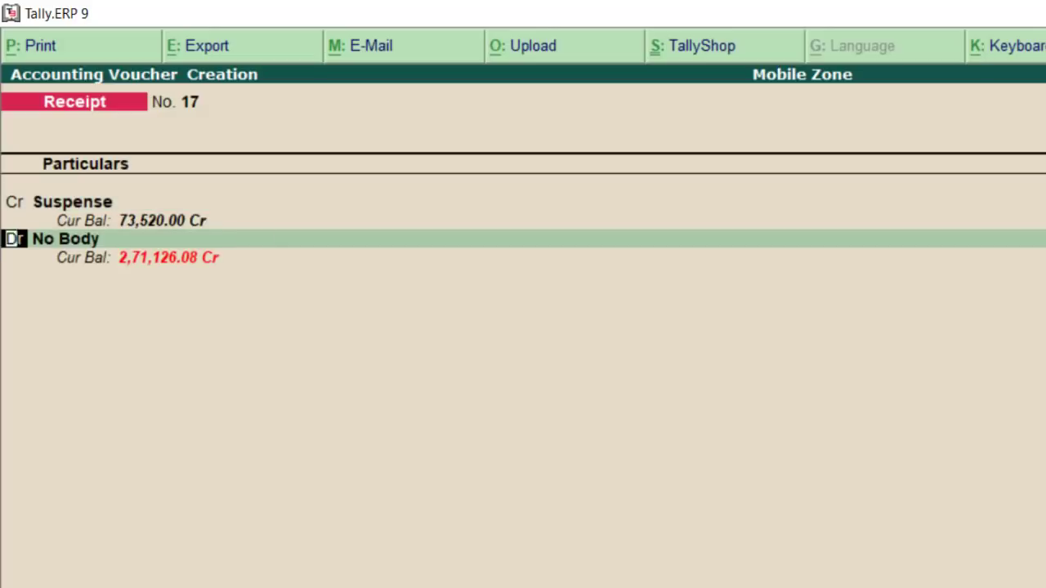
# - Debit ICICI Bank Current Account for the 1,200.00 receipt and save the voucher back to the reconciliation
pyautogui.press('Return')
pyautogui.write('Icic')
pyautogui.press('Return')
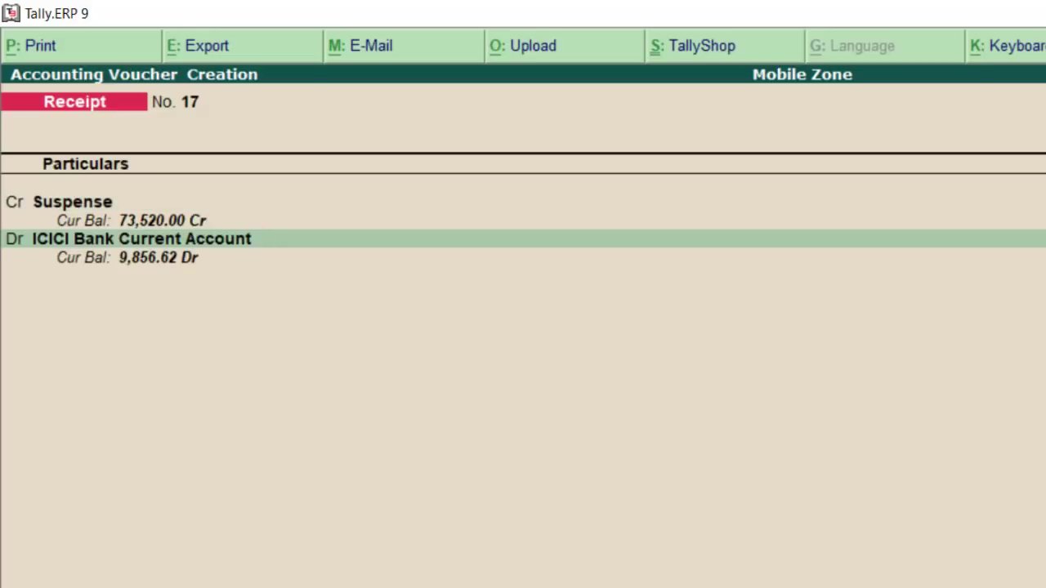
pyautogui.press('Return')
pyautogui.press('Return')
pyautogui.press('Return')
pyautogui.press('Return')
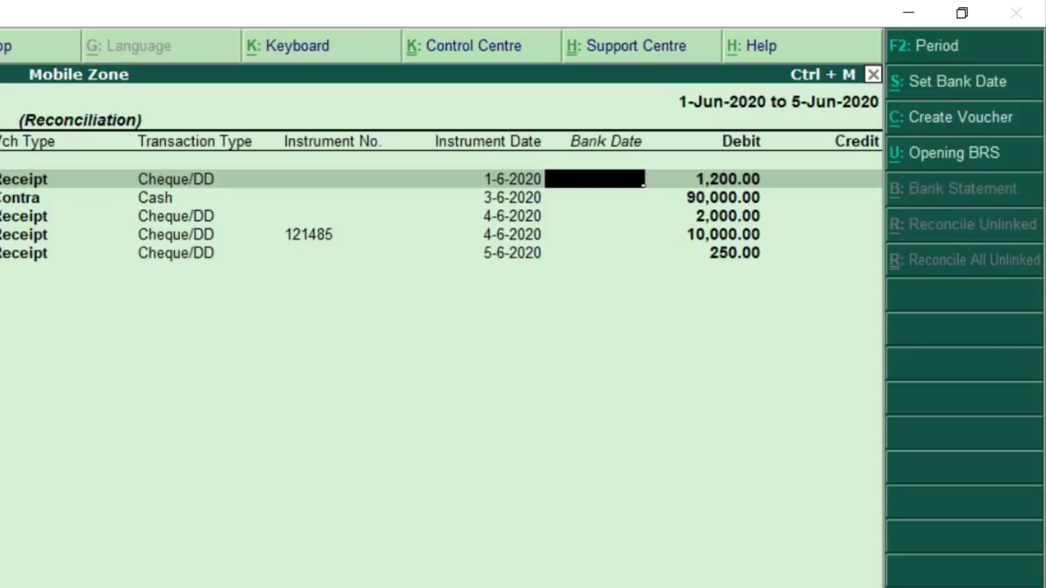
# - Set the bank date of the 1,200.00 receipt to 1-6-2020 and mark off the same credit in the bank statement
pyautogui.write('1.6.2020')
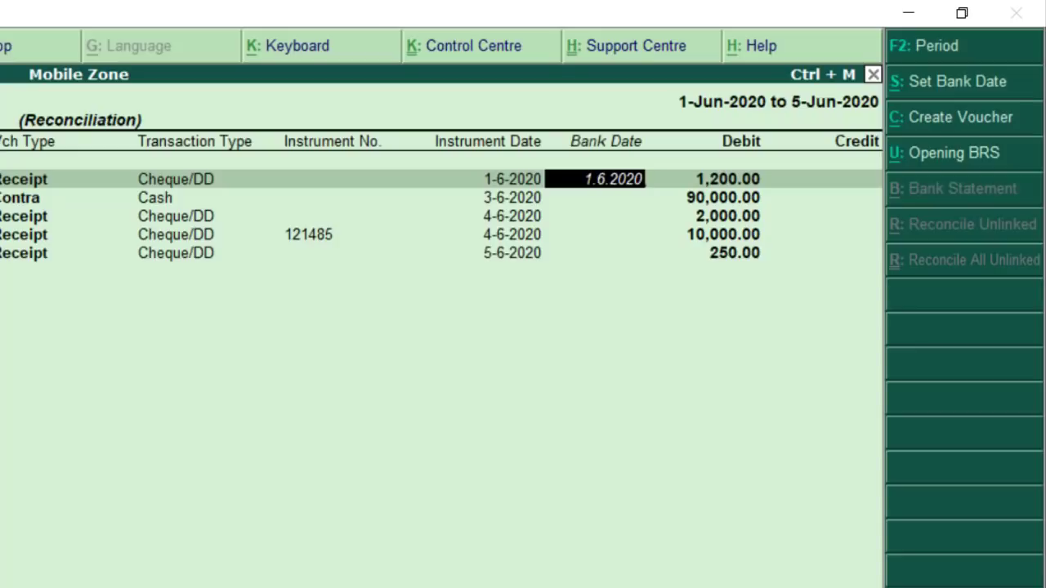
pyautogui.press('Return')
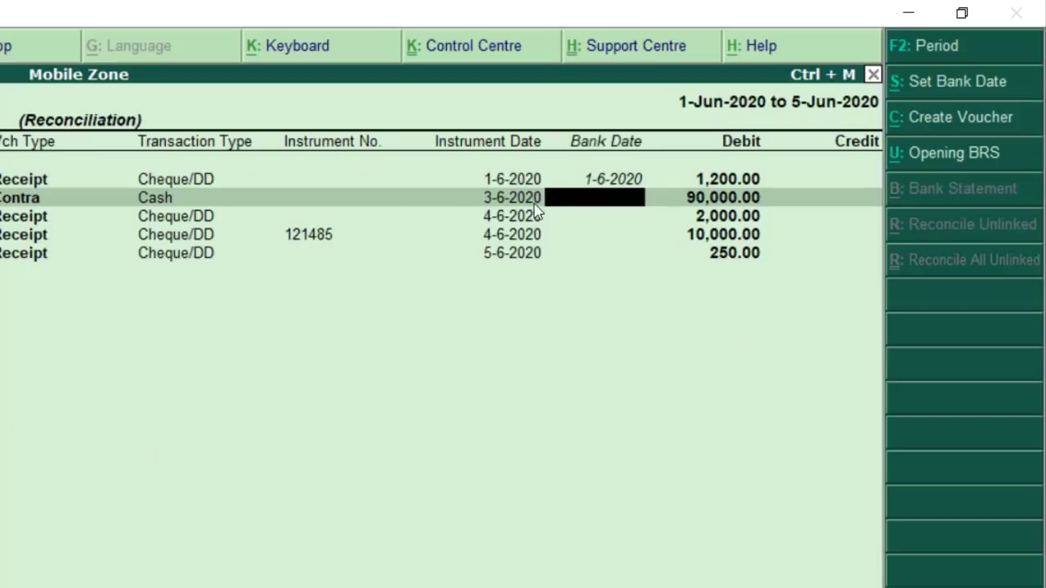
pyautogui.hotkey('alt', 'Tab')
pyautogui.scroll(-2, 672, 439)
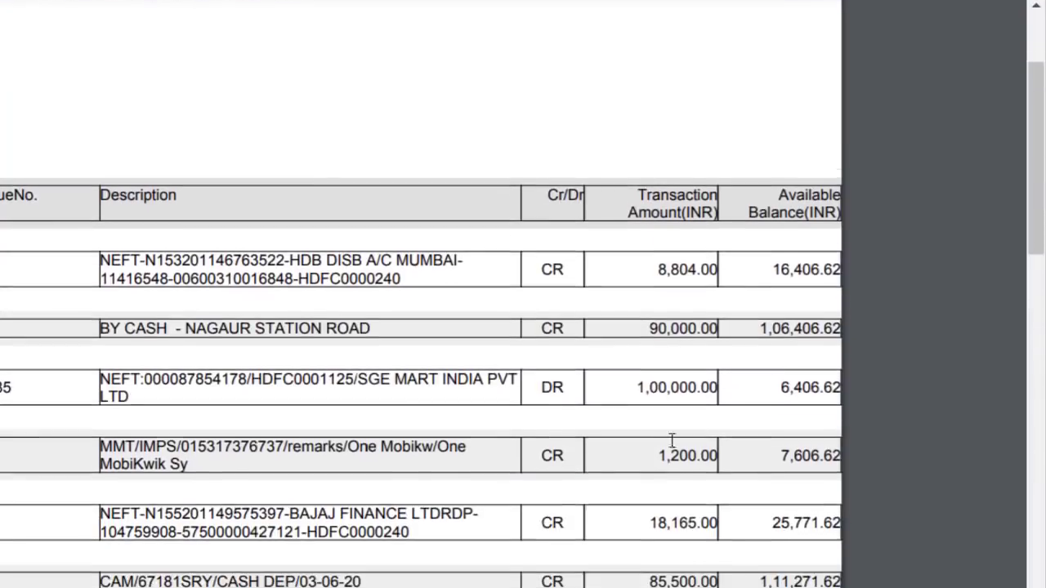
pyautogui.moveTo(662, 433); pyautogui.dragTo(717, 433)
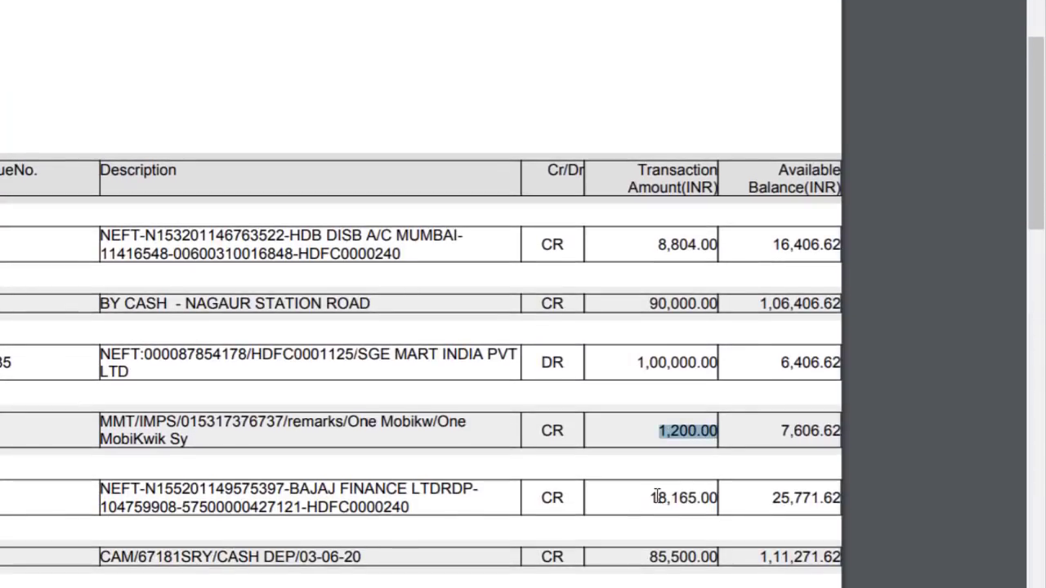
# - Examine the 18,165.00 Bajaj Finance credit in the bank statement and check whether the Tally reconciliation contains it
pyautogui.moveTo(651, 499); pyautogui.dragTo(721, 500)
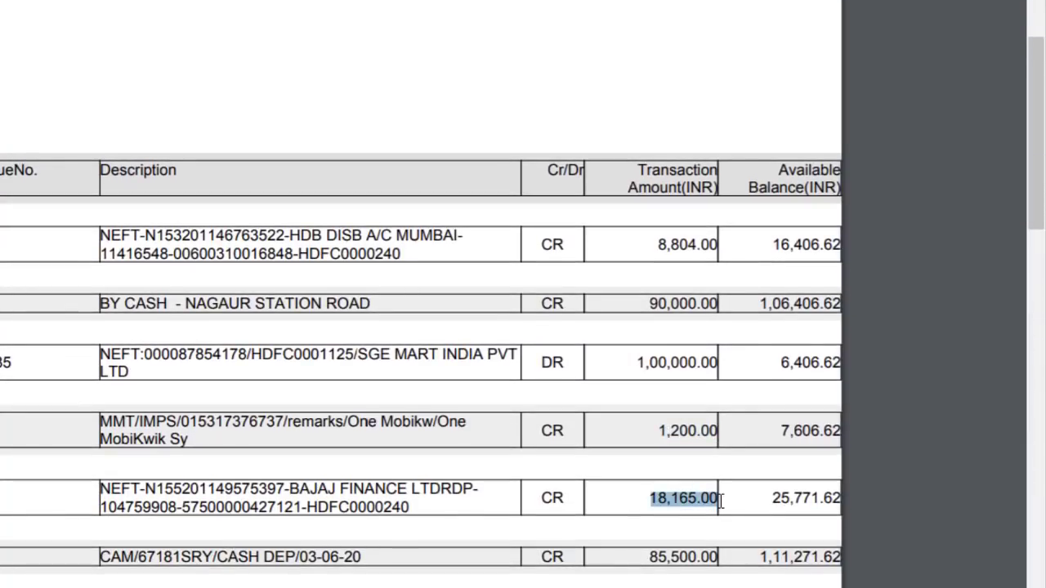
pyautogui.hotkey('alt', 'Tab')
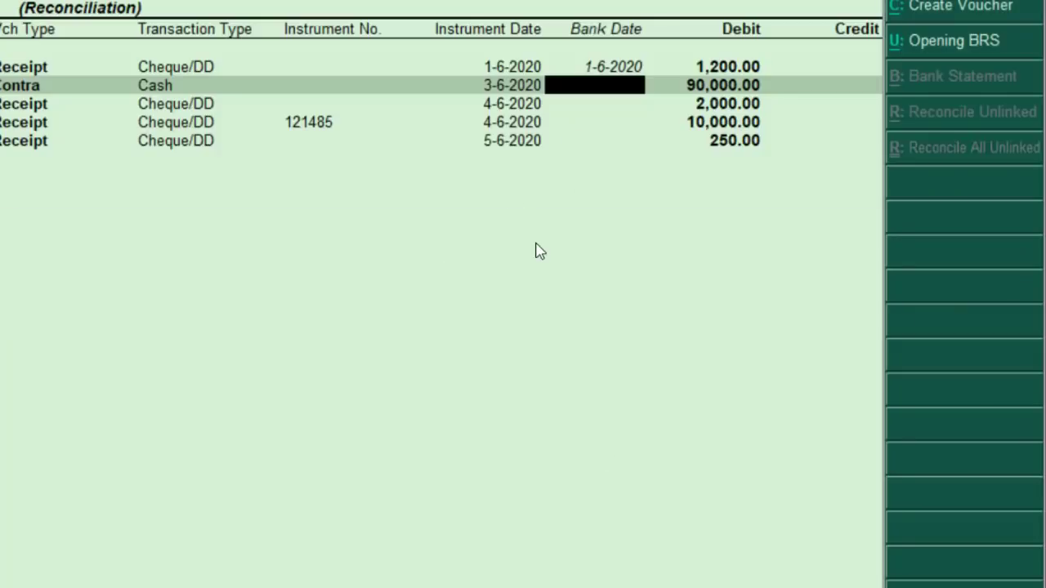
pyautogui.hotkey('alt', 'Tab')
pyautogui.scroll(-3, 277, 458)
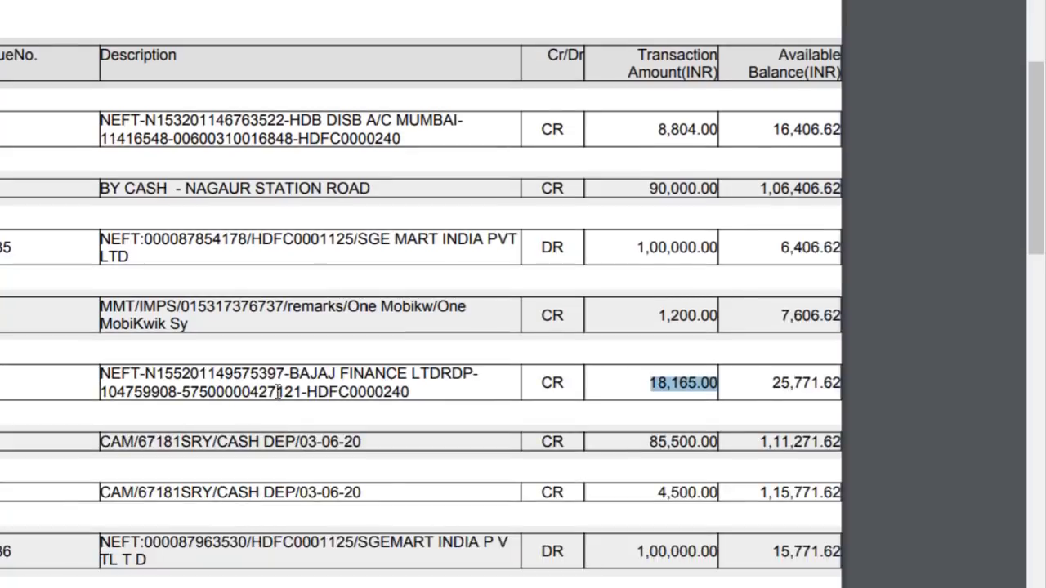
pyautogui.moveTo(276, 374); pyautogui.dragTo(481, 374)
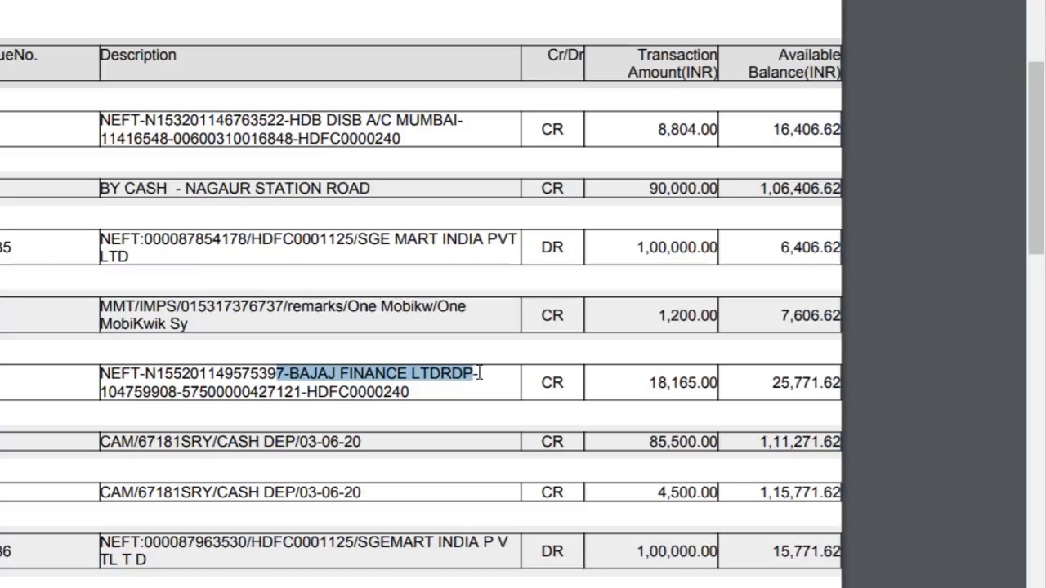
pyautogui.click(476, 379)
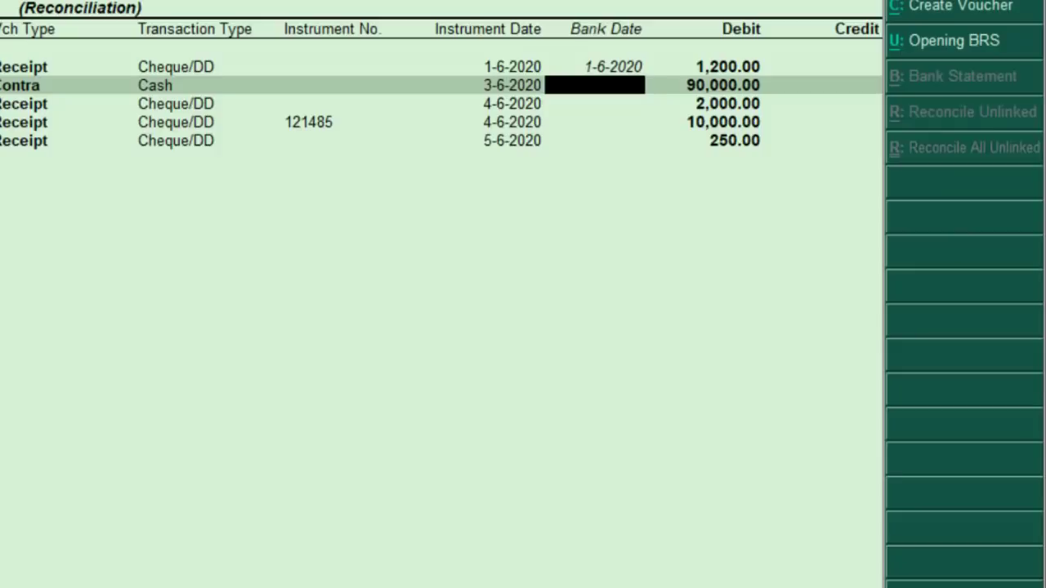
# - Accept the entered bank date and create a receipt voucher dated 3-6-2020 crediting Bajaj with 18,165.00
pyautogui.press('Return')
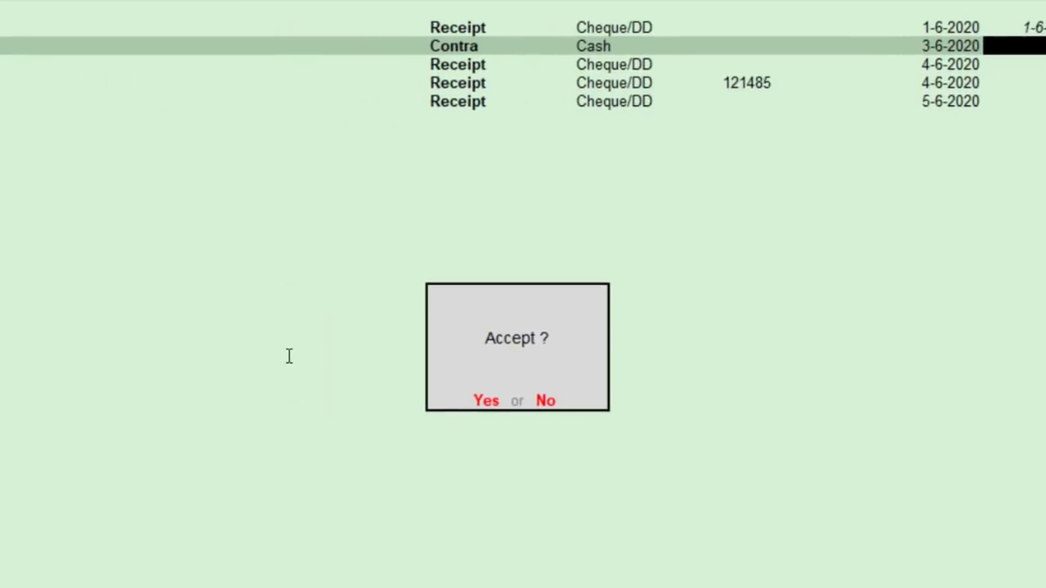
pyautogui.press('Return')
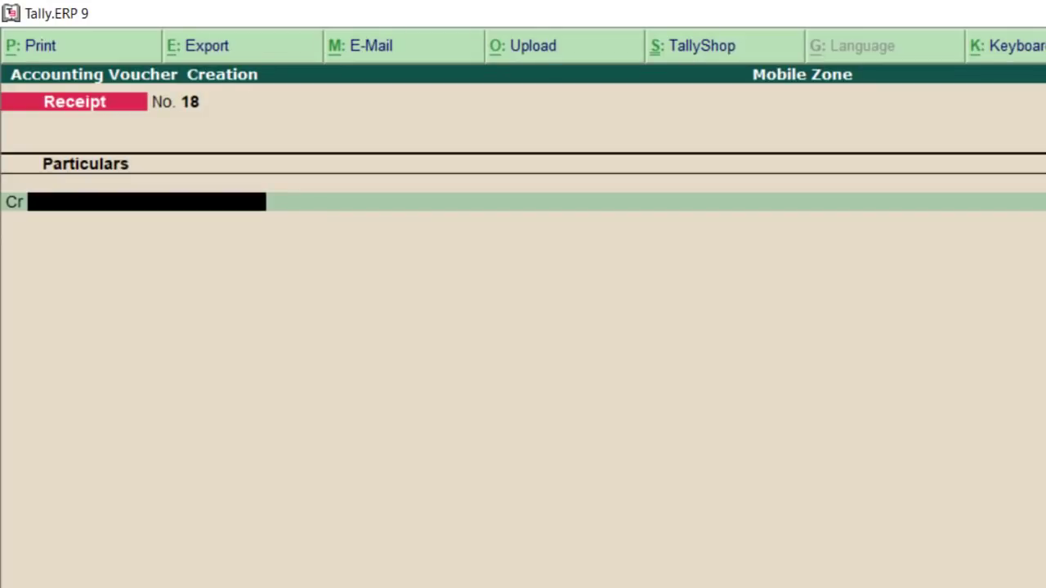
pyautogui.press('F2')
pyautogui.write('3.')
pyautogui.press('Return')
pyautogui.write('Bajaj')
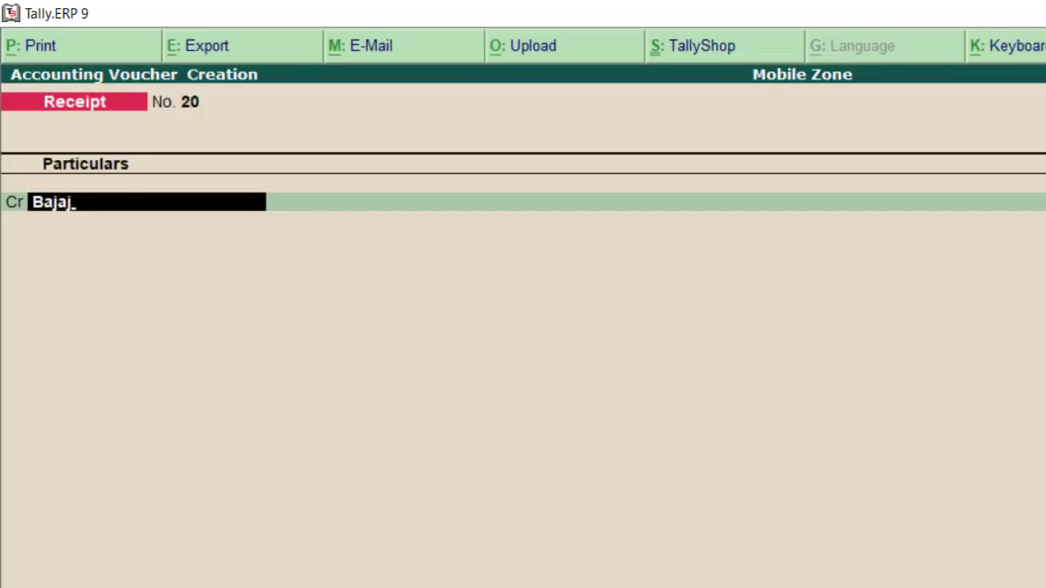
pyautogui.press('Return')
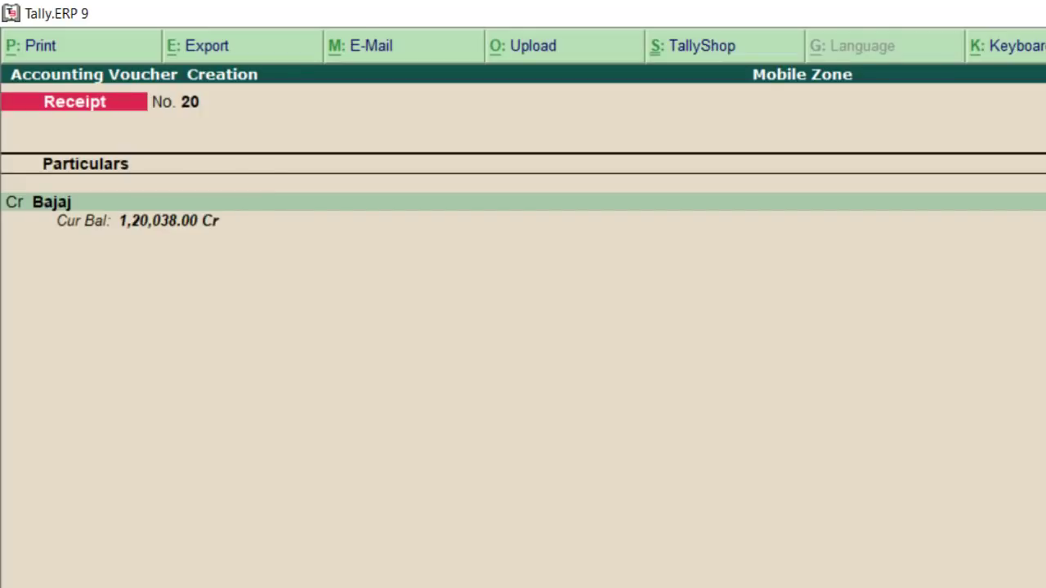
pyautogui.press('Return')
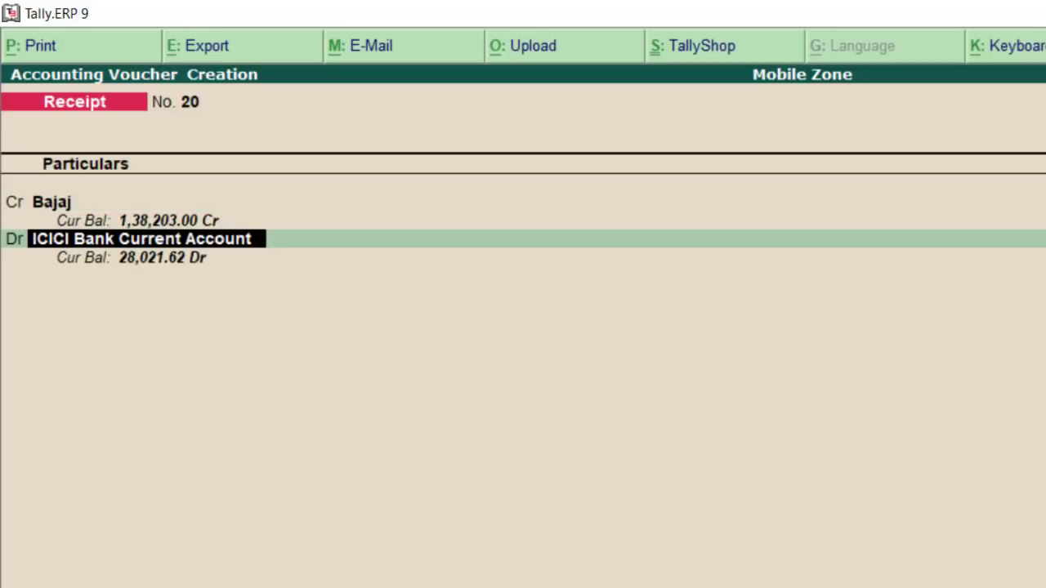
# - Debit ICICI Bank Current Account for the Bajaj receipt, save the voucher and return to the reconciliation
pyautogui.press('Return')
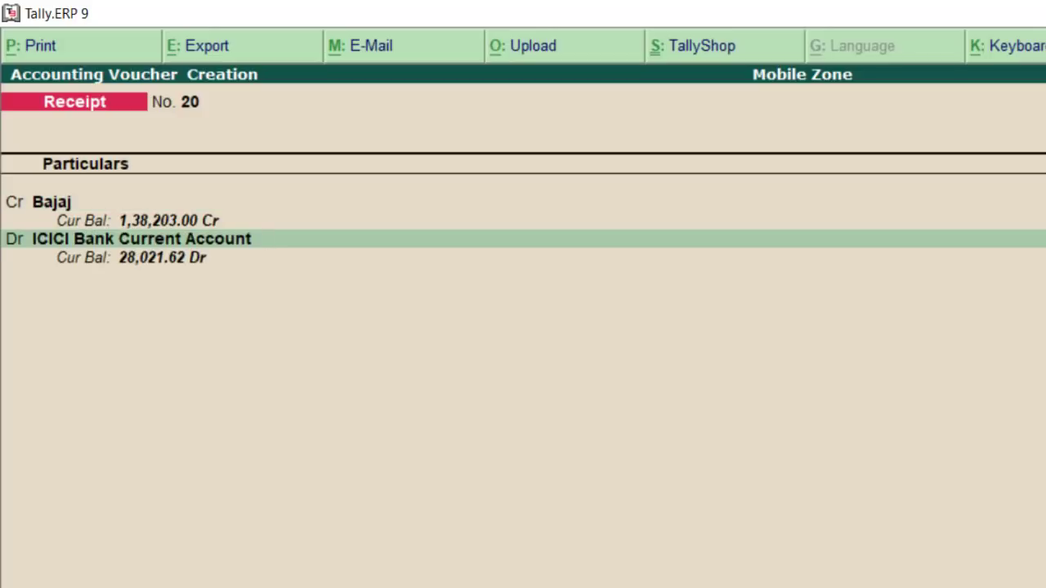
pyautogui.press('Return')
pyautogui.press('Return')
pyautogui.press('Escape')
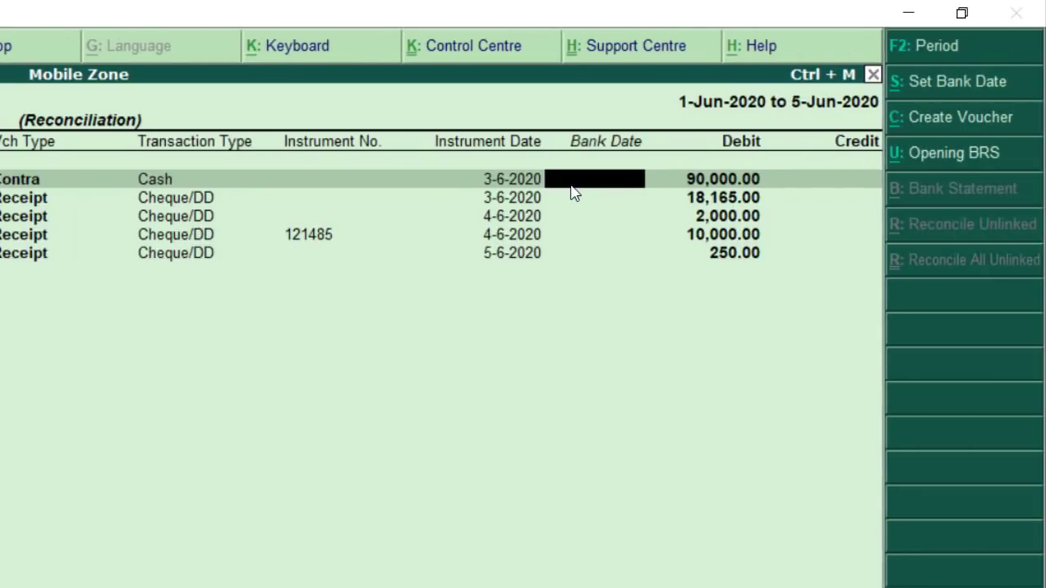
# - Set the bank date of the 18,165.00 receipt to 3-6-2020
pyautogui.press('Down')
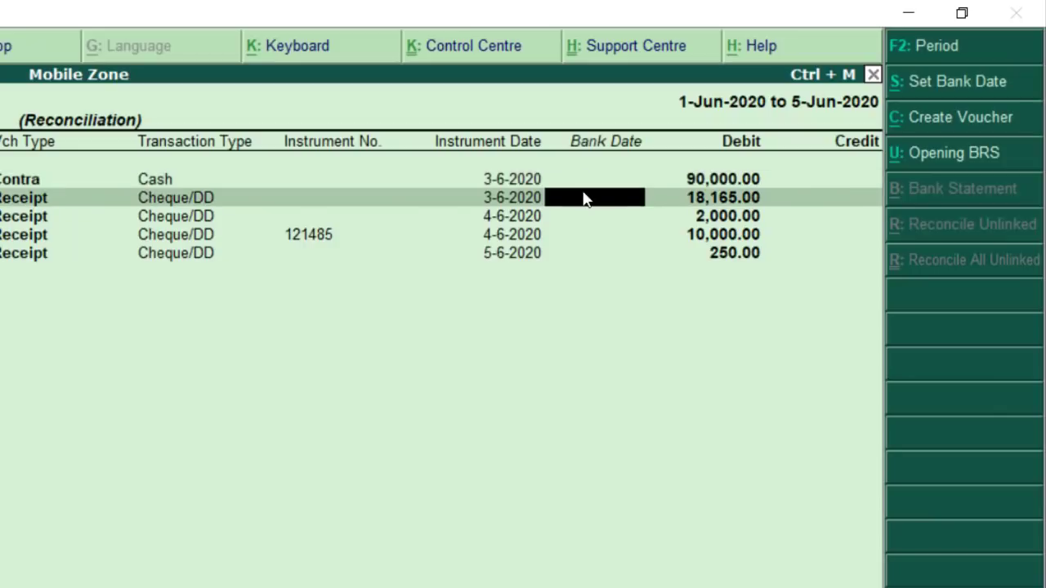
pyautogui.write('3.6.2020')
pyautogui.press('Return')
# - Examine the 85,500.00 cash deposit in the bank statement and look for a matching entry in the Tally reconciliation
pyautogui.hotkey('alt', 'Tab')
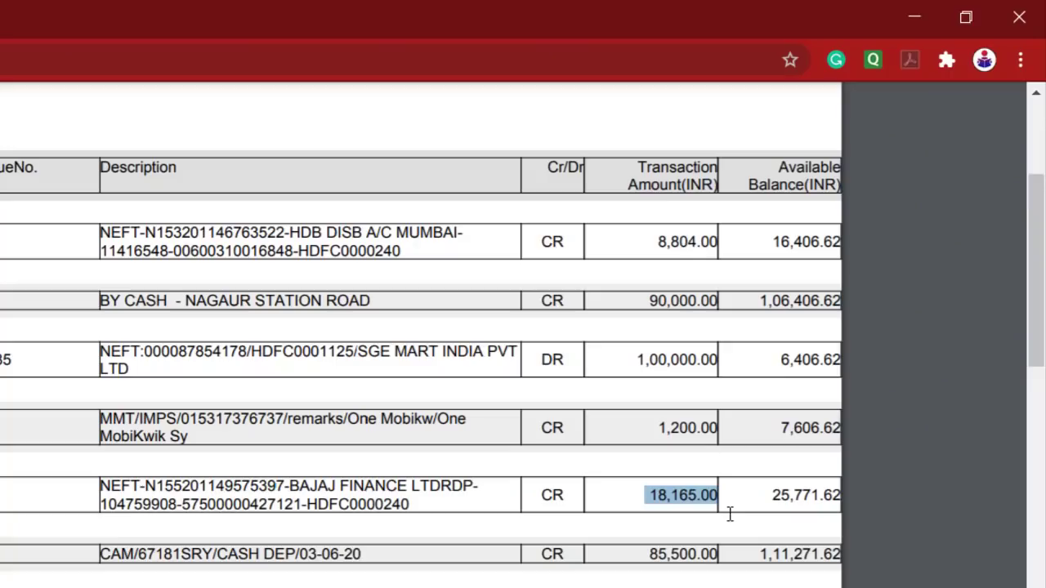
pyautogui.scroll(-3, 730, 514)
pyautogui.moveTo(650, 442); pyautogui.dragTo(713, 458)
pyautogui.hotkey('alt', 'Tab')
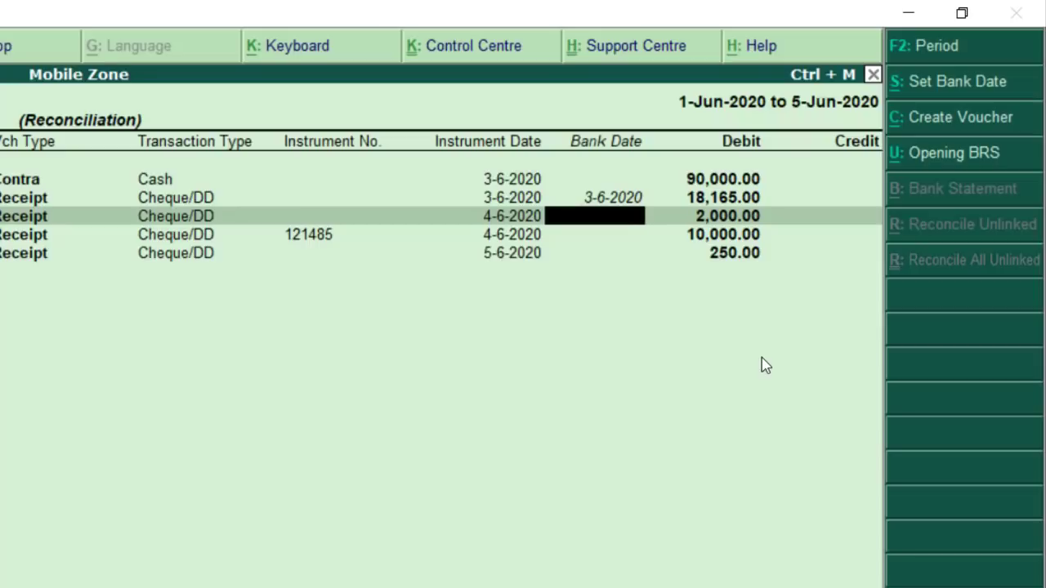
pyautogui.hotkey('alt', 'Tab')
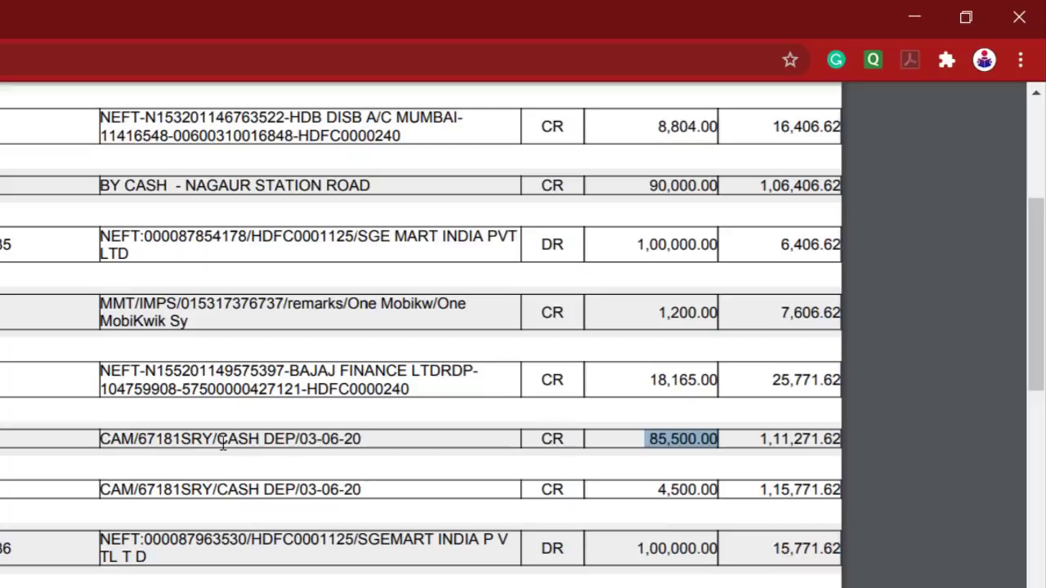
pyautogui.moveTo(219, 442); pyautogui.dragTo(274, 442)
pyautogui.moveTo(647, 441); pyautogui.dragTo(719, 455)
pyautogui.hotkey('alt', 'Tab')
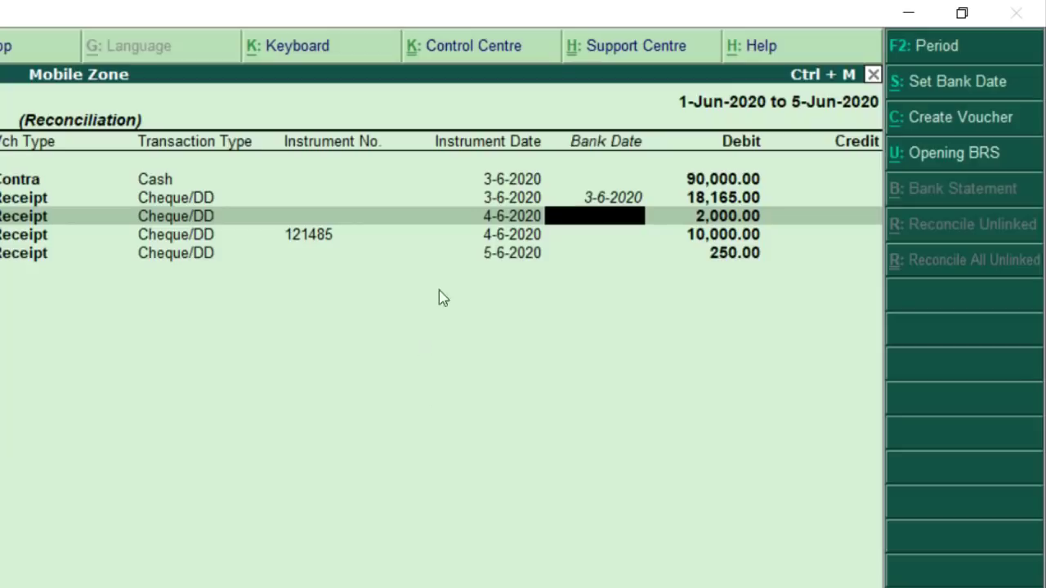
# - Compare the 85,500.00 and 4,500.00 cash deposits in the bank statement with the 90,000.00 contra entry in Tally
pyautogui.click(712, 183)
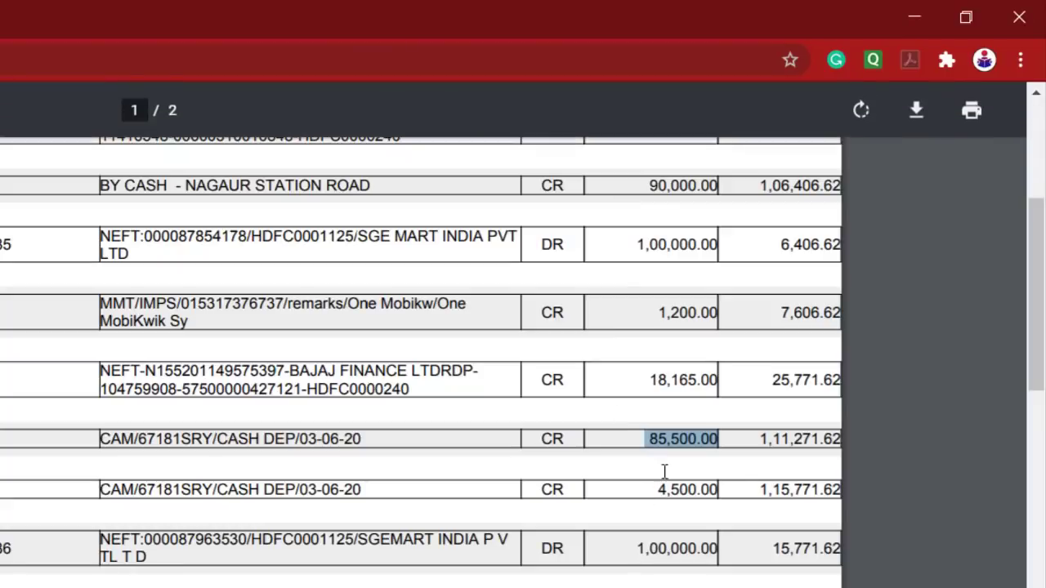
pyautogui.moveTo(658, 439); pyautogui.dragTo(716, 441)
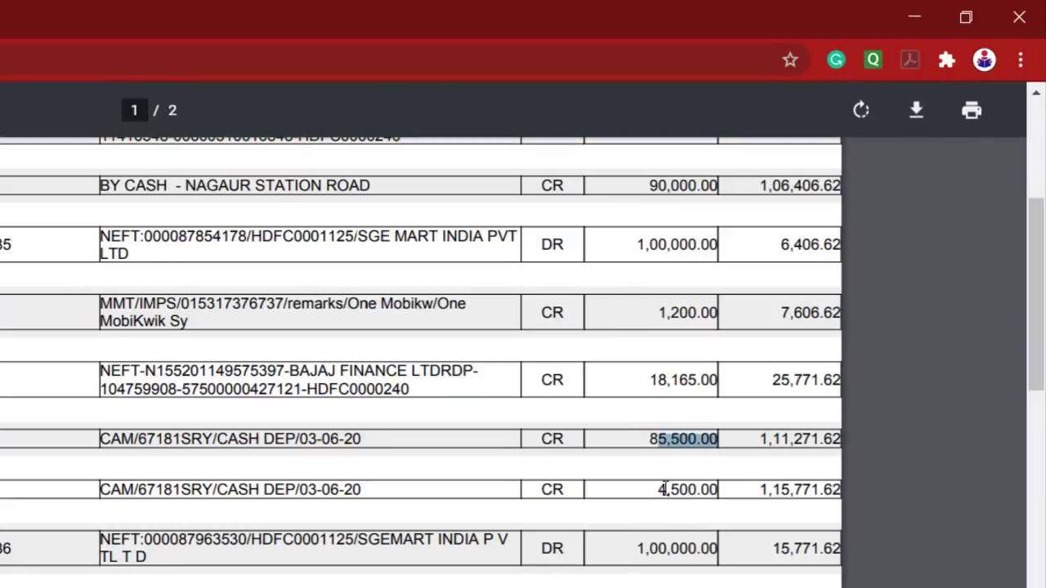
pyautogui.moveTo(657, 490); pyautogui.dragTo(717, 490)
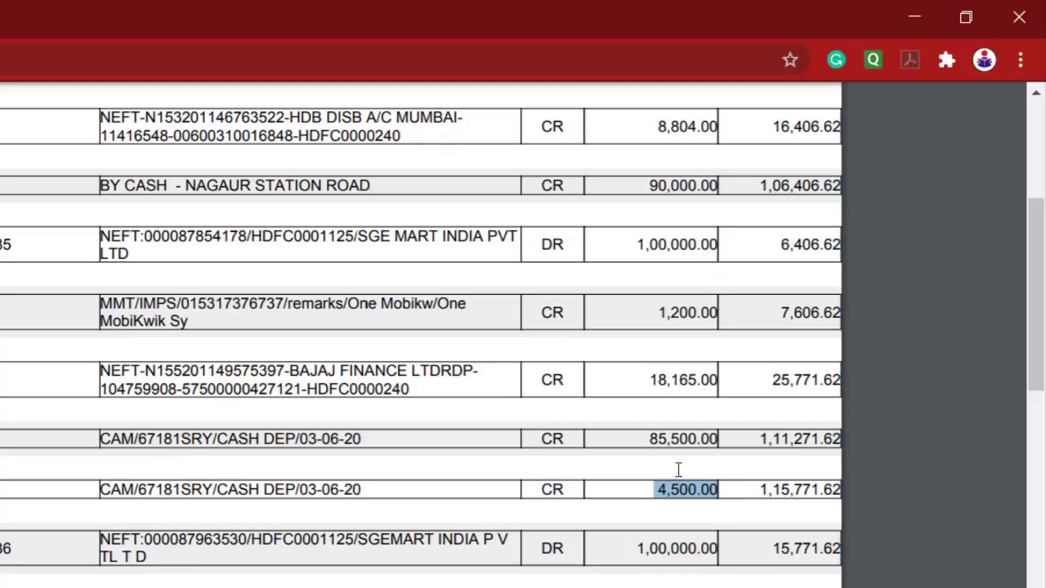
pyautogui.moveTo(658, 439); pyautogui.dragTo(668, 438)
pyautogui.click(673, 483)
pyautogui.hotkey('alt', 'Tab')
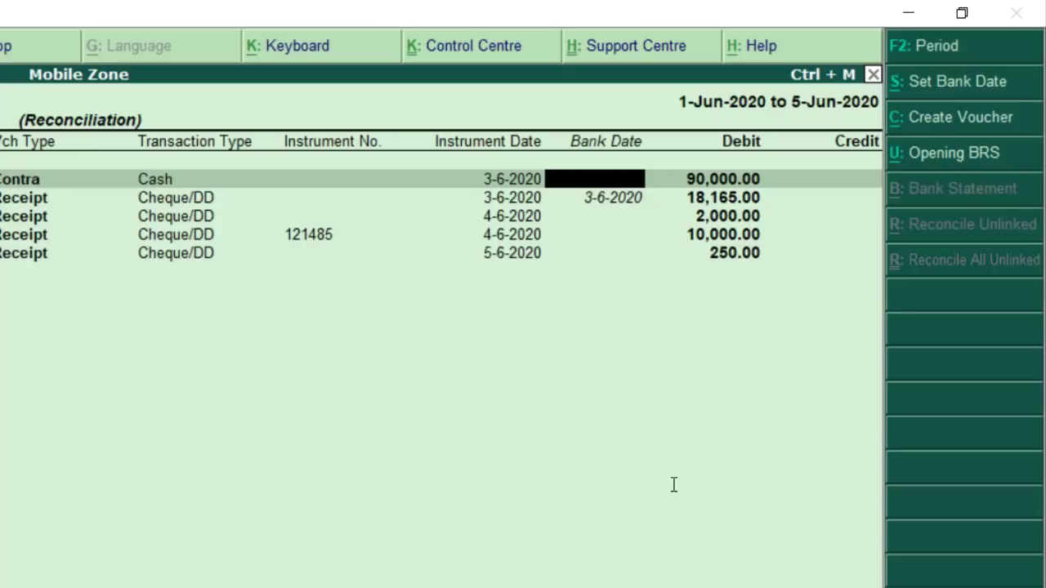
# - Set the bank date of the 90,000.00 cash contra entry to 3-6-2020
pyautogui.write('3-6-2020')
pyautogui.press('Return')
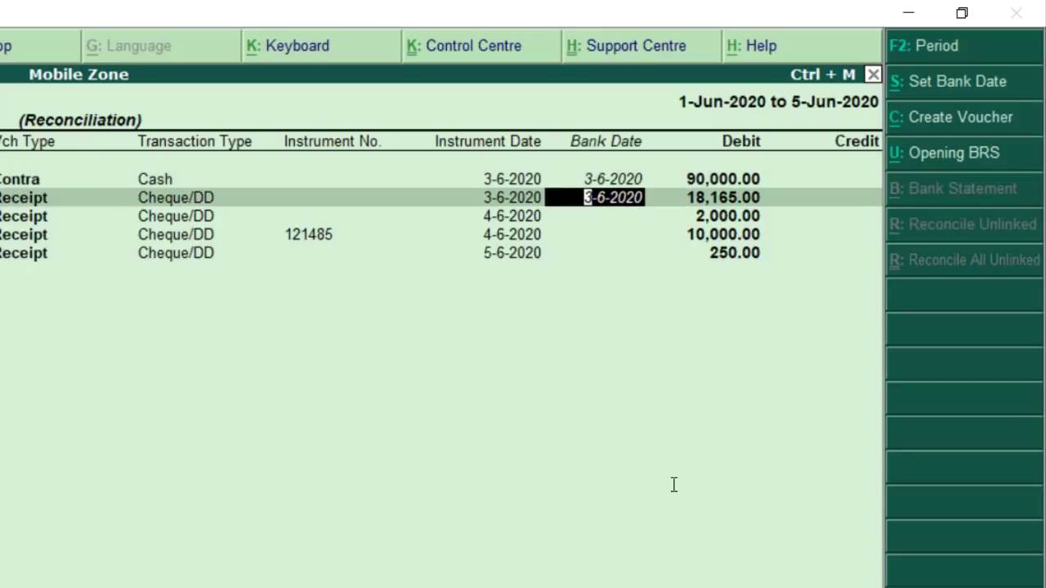
pyautogui.press('Return')
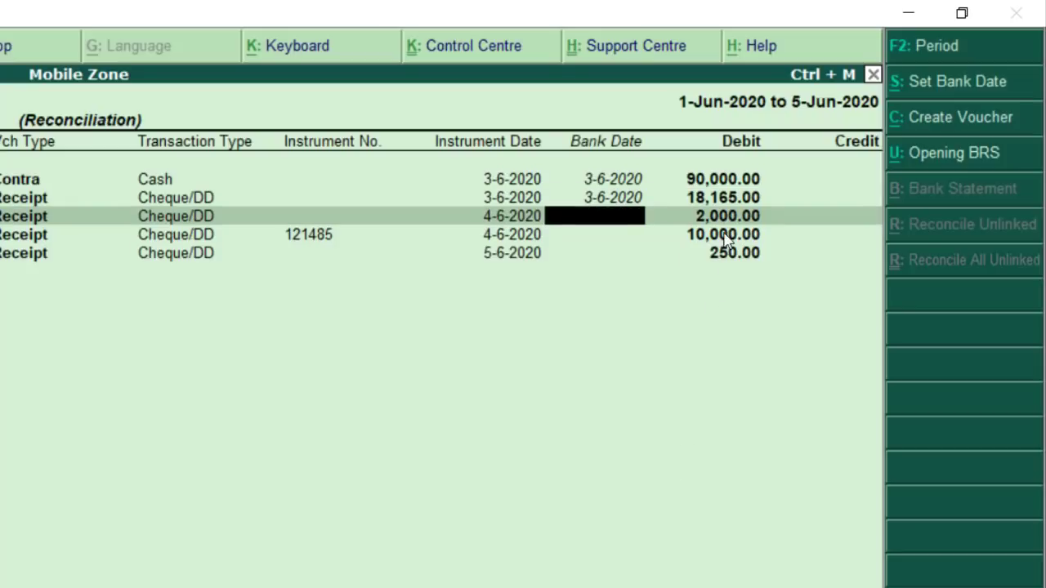
# - Review the 85,500.00, 4,500.00 and 1,00,000.00 entries in the bank statement and examine the 249.00 card payment credit
pyautogui.hotkey('alt', 'Tab')
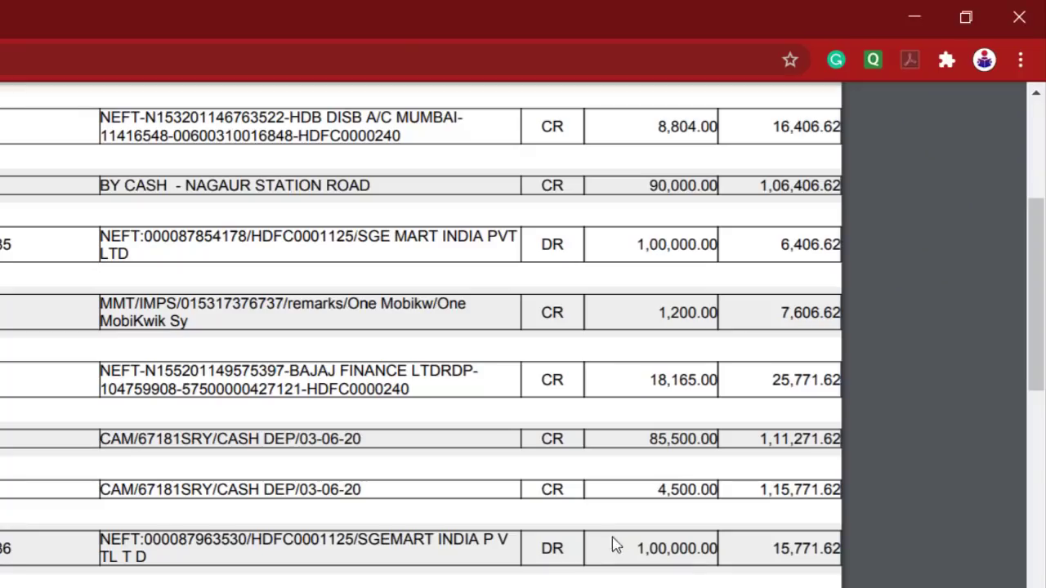
pyautogui.moveTo(654, 439); pyautogui.dragTo(719, 437)
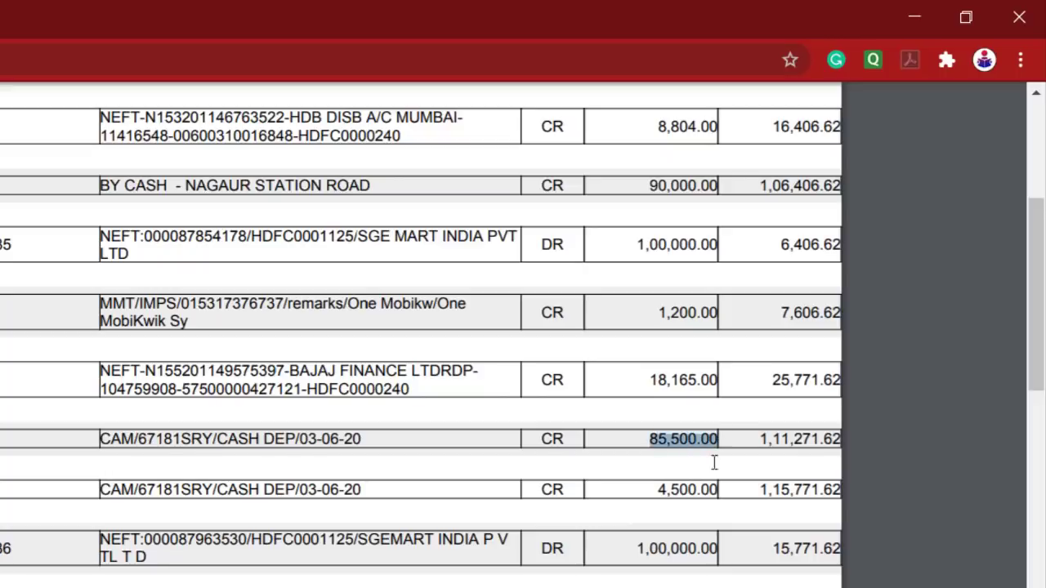
pyautogui.moveTo(660, 488); pyautogui.dragTo(718, 488)
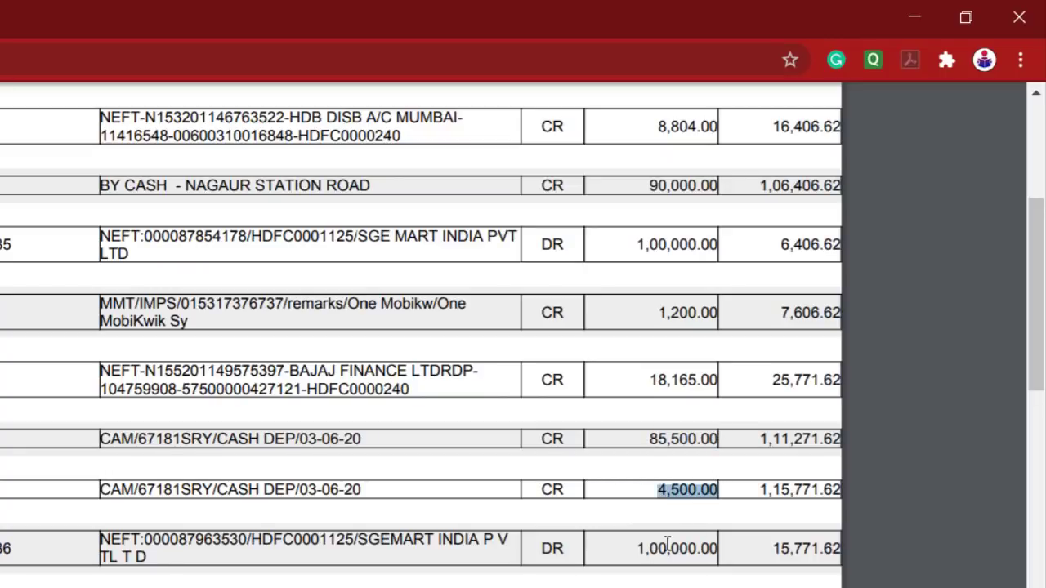
pyautogui.moveTo(637, 548); pyautogui.dragTo(717, 549)
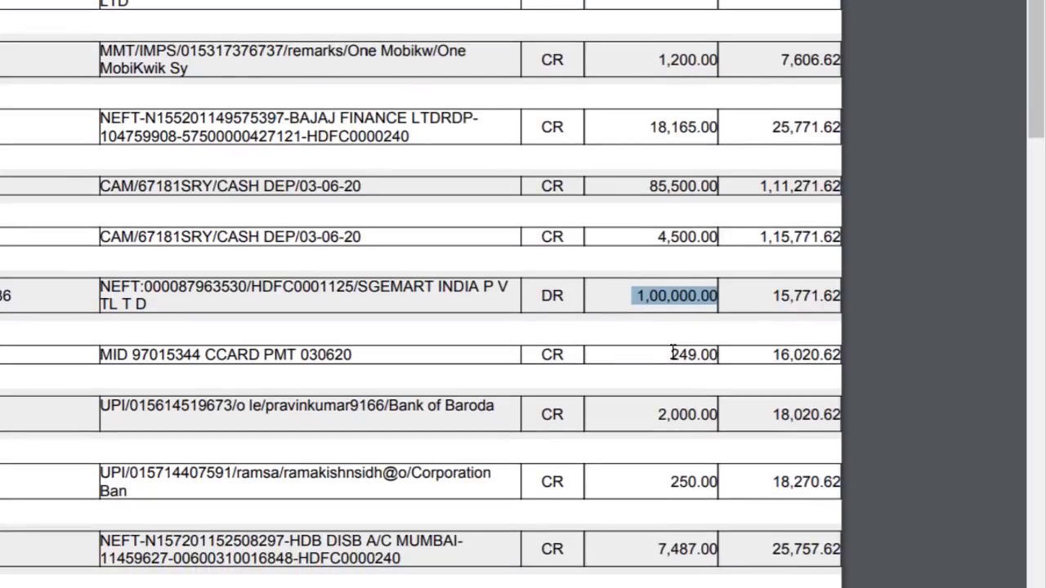
pyautogui.moveTo(671, 353); pyautogui.dragTo(727, 353)
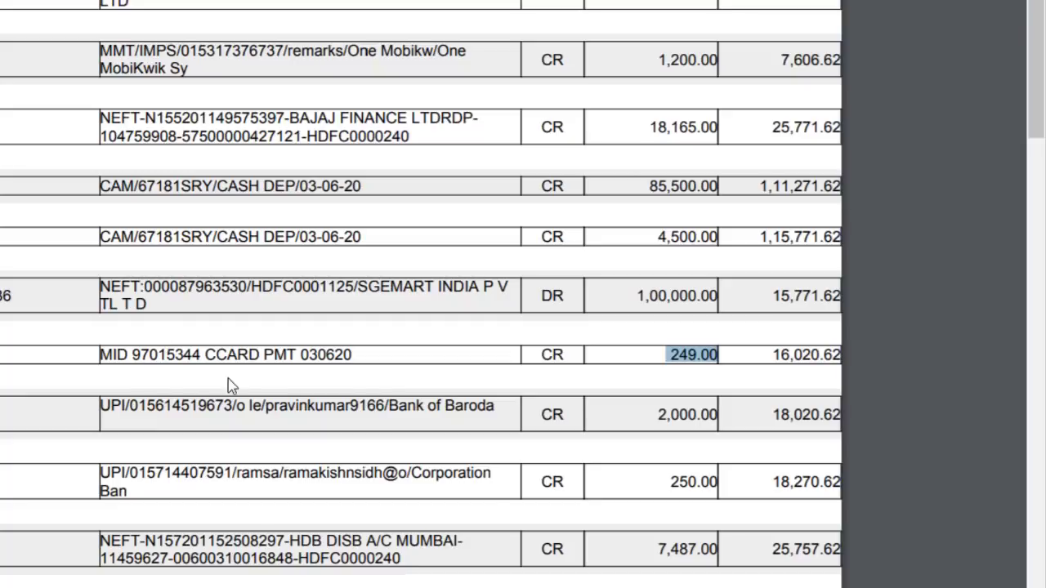
pyautogui.moveTo(287, 356); pyautogui.dragTo(336, 356)
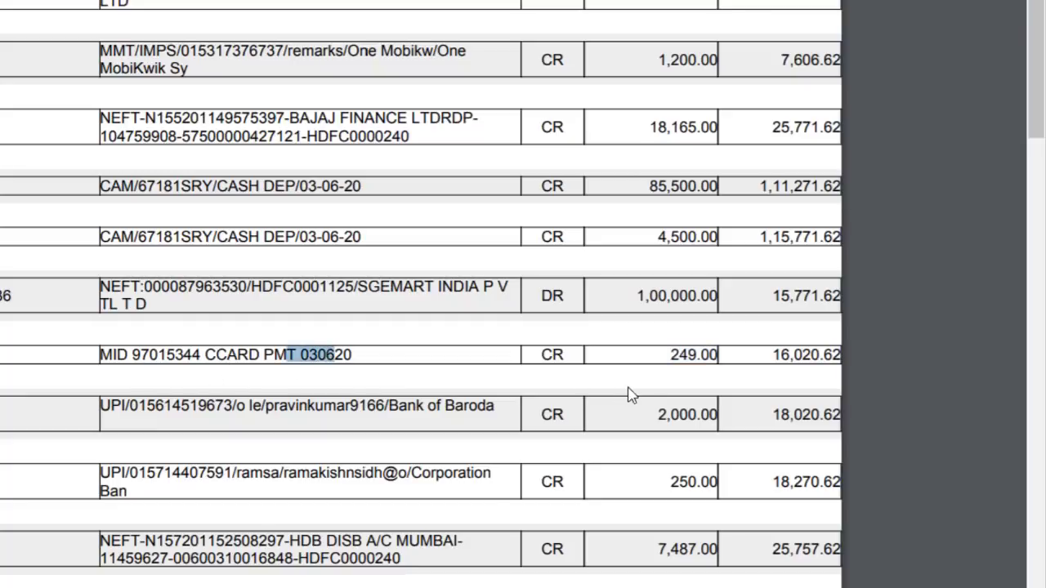
pyautogui.click(668, 360)
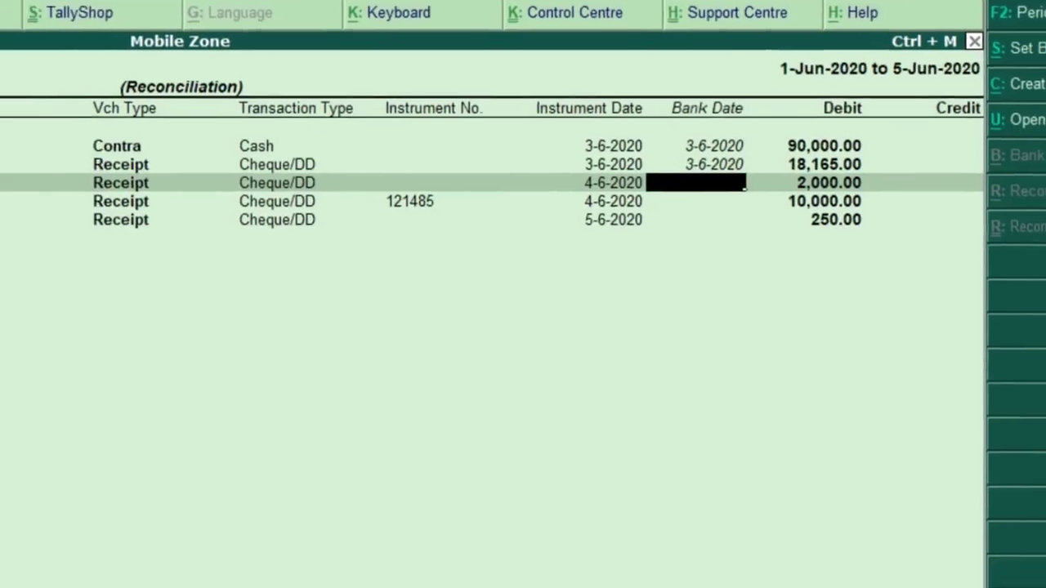
# - Accept the entered bank dates in Tally and start a receipt voucher dated 4-6-2020
pyautogui.hotkey('ctrl', 'a')
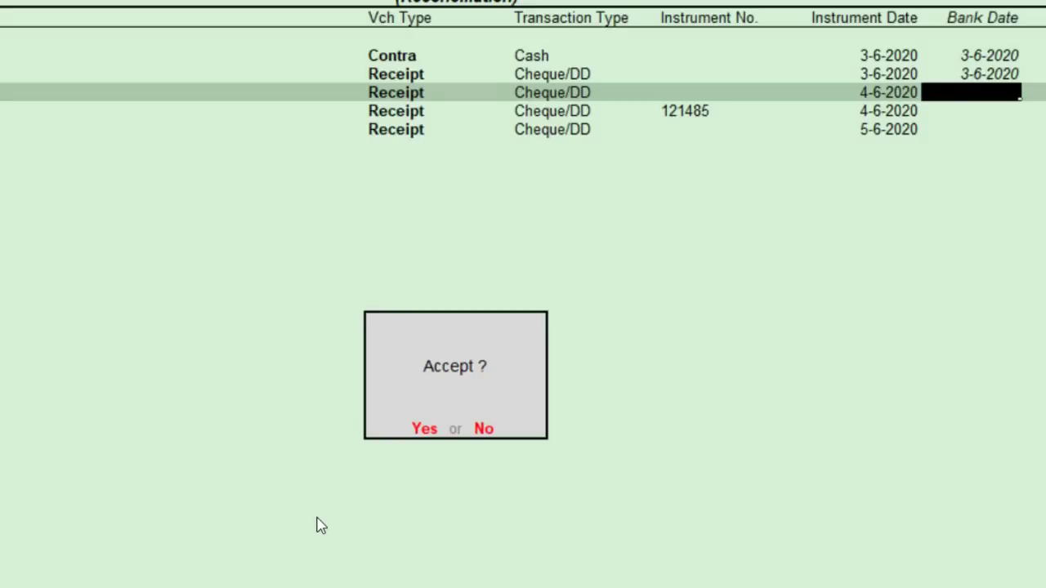
pyautogui.press('y')
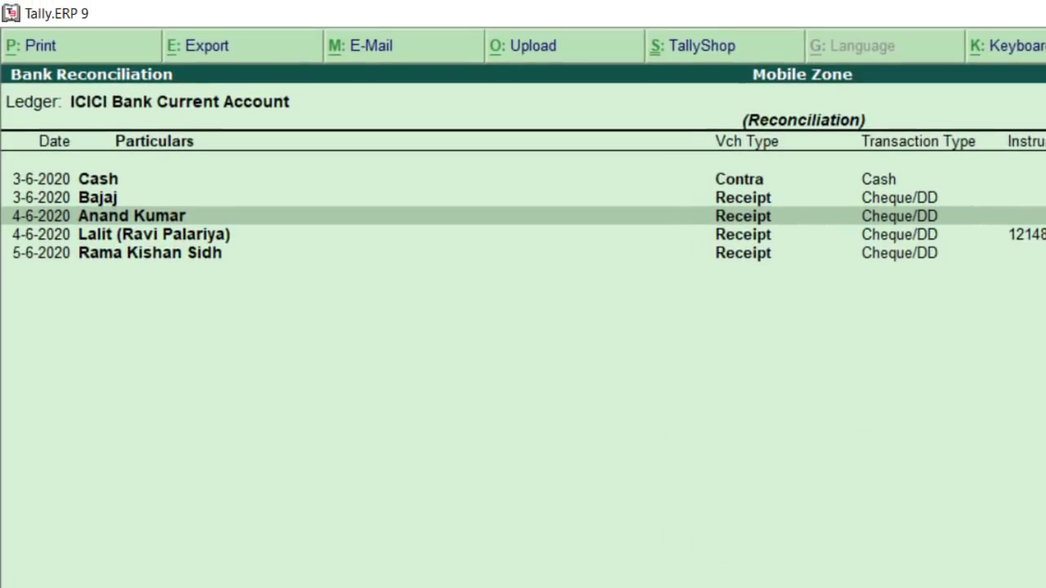
pyautogui.press('F6')
pyautogui.press('F2')
pyautogui.write('4')
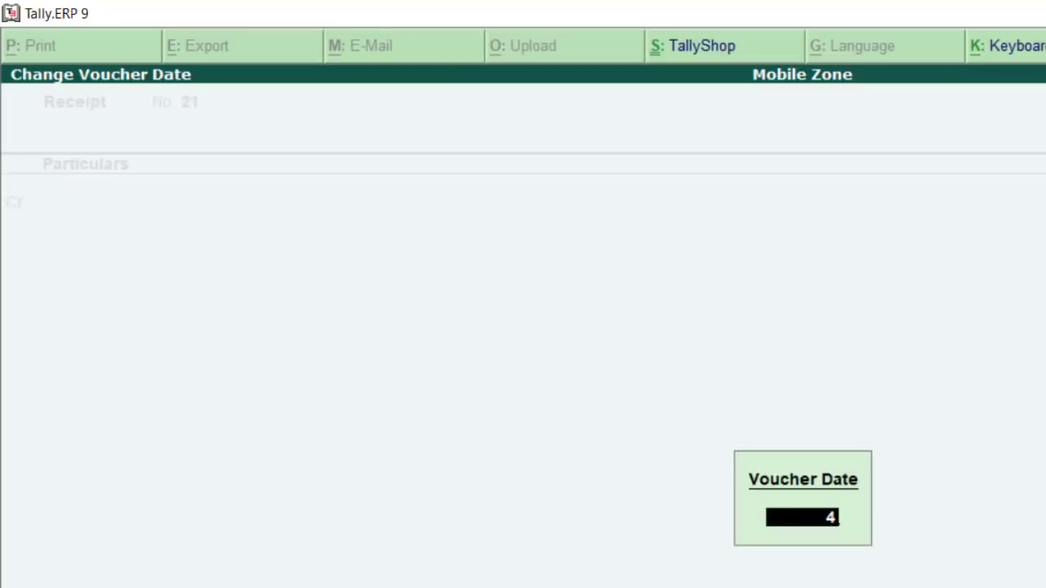
pyautogui.write('-6')
pyautogui.press('Return')
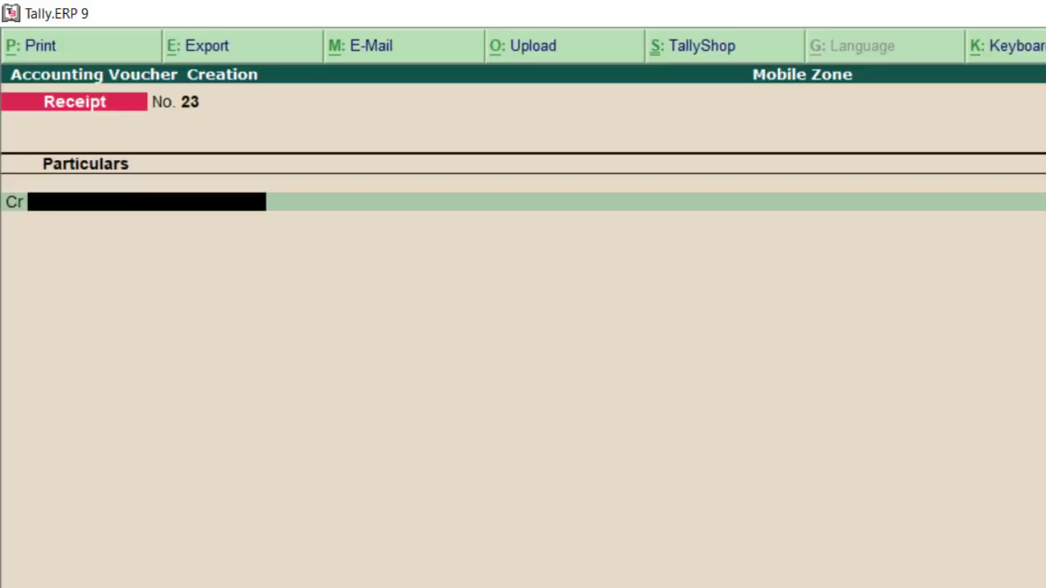
# - Credit Pine Labs Swipe and debit ICICI Bank Current Account with 249.00, and save the receipt voucher
pyautogui.write('Swip')
pyautogui.press('Return')
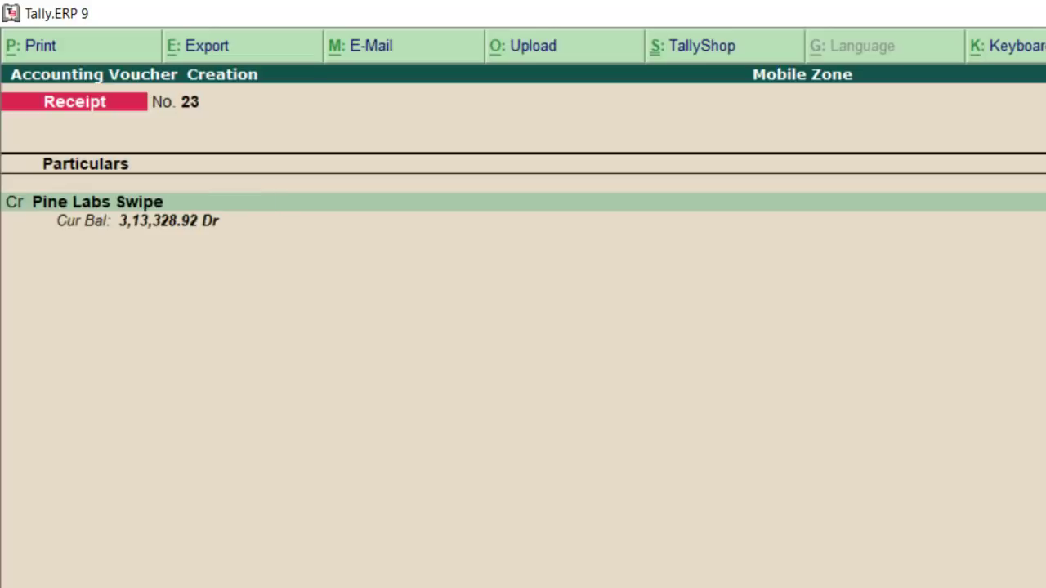
pyautogui.press('Return')
pyautogui.press('Return')
pyautogui.press('Return')
pyautogui.press('Return')
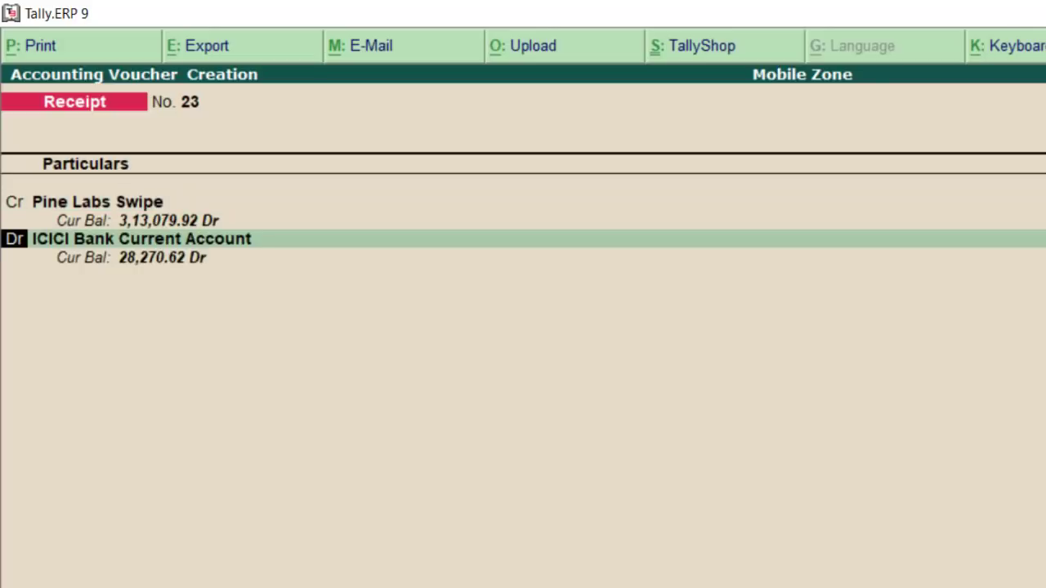
pyautogui.press('Return')
pyautogui.press('Return')
pyautogui.press('Return')
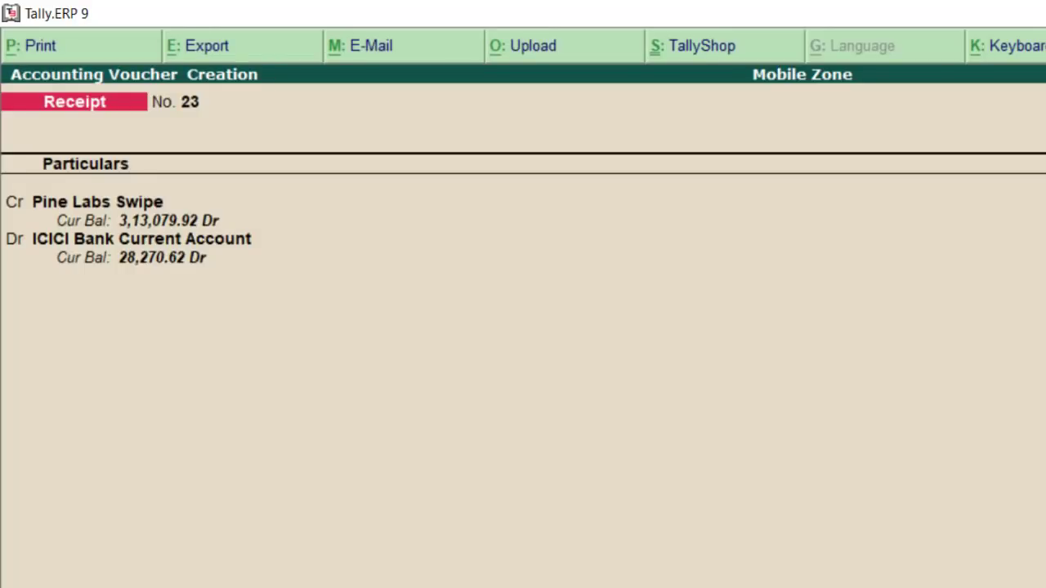
pyautogui.press('Return')
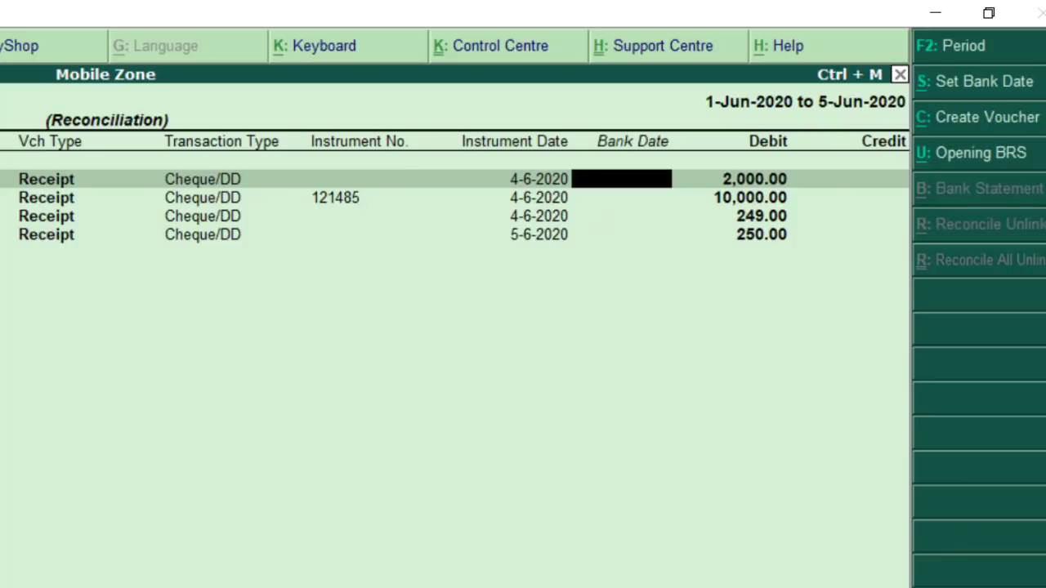
# - Set the bank date of the 249.00 receipt to 4-6-2020
pyautogui.press('Down')
pyautogui.press('Down')
pyautogui.write('4.6.2020')
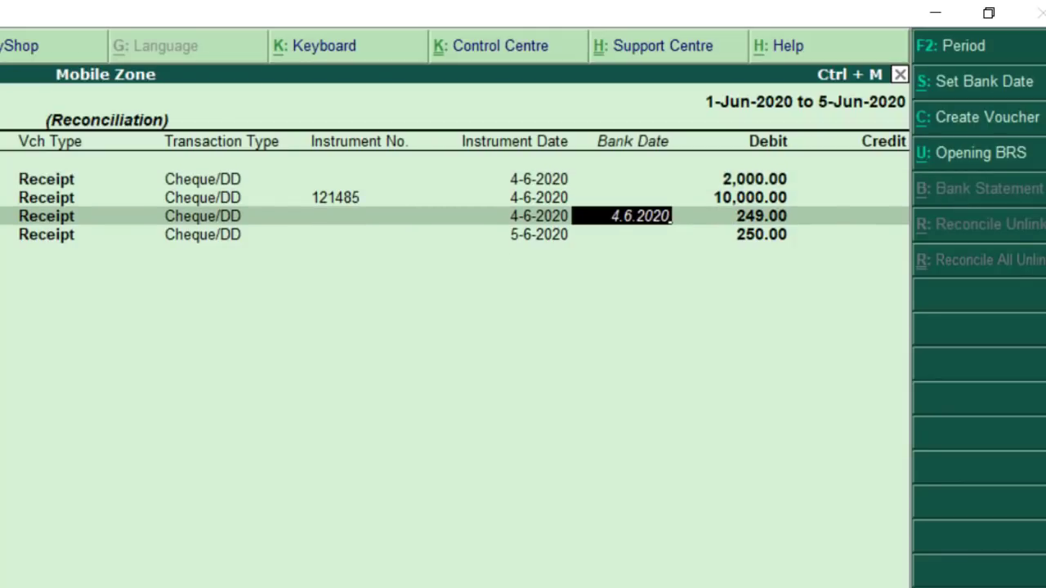
pyautogui.press('Return')
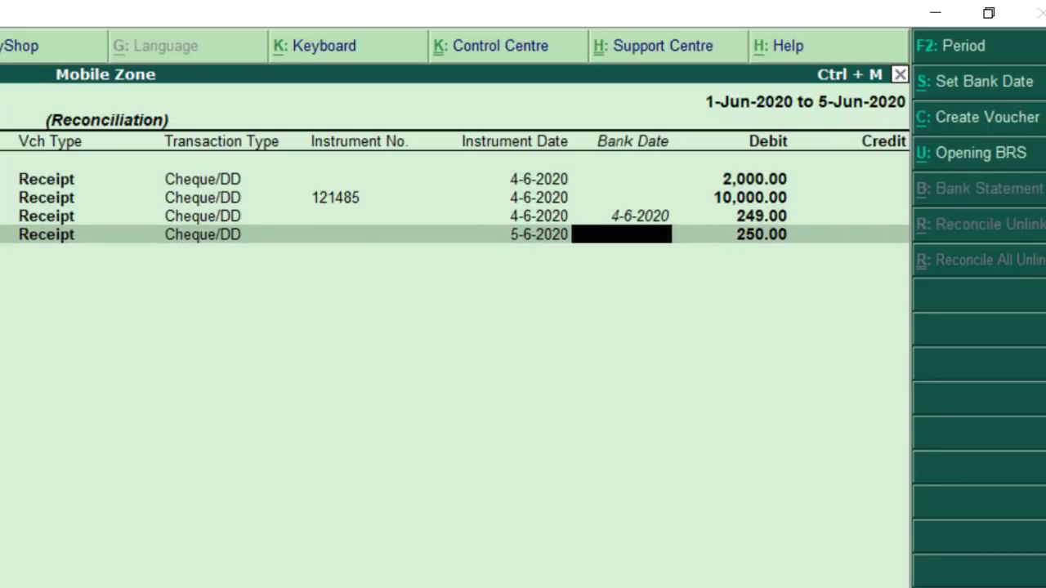
# - Check the 2,000.00 UPI credit in the bank statement and set the matching receipt's bank date to 4-6-2020
pyautogui.hotkey('alt', 'Tab')
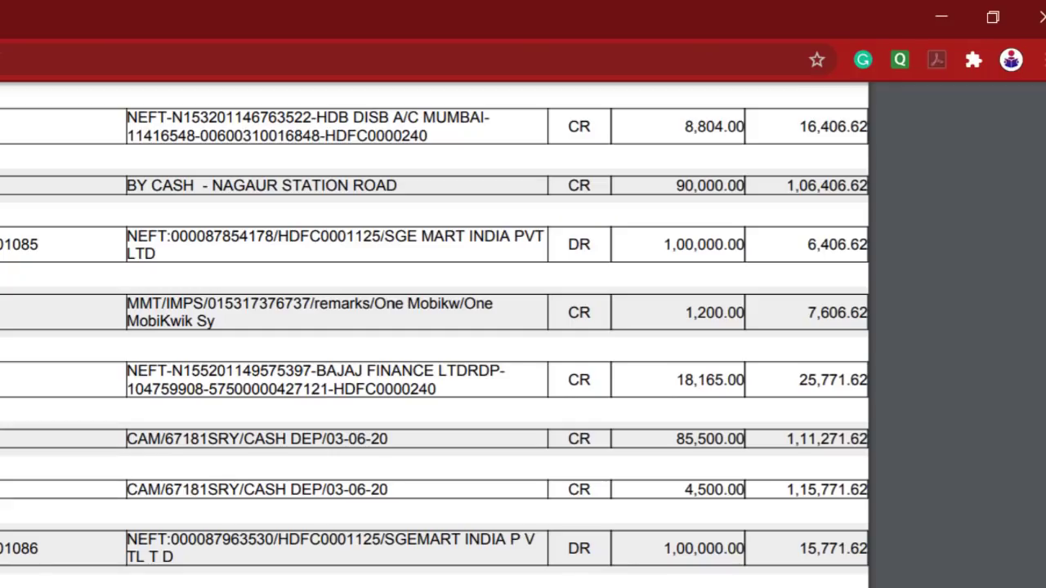
pyautogui.scroll(-2, 688, 542)
pyautogui.moveTo(684, 552); pyautogui.dragTo(744, 552)
pyautogui.click(742, 553)
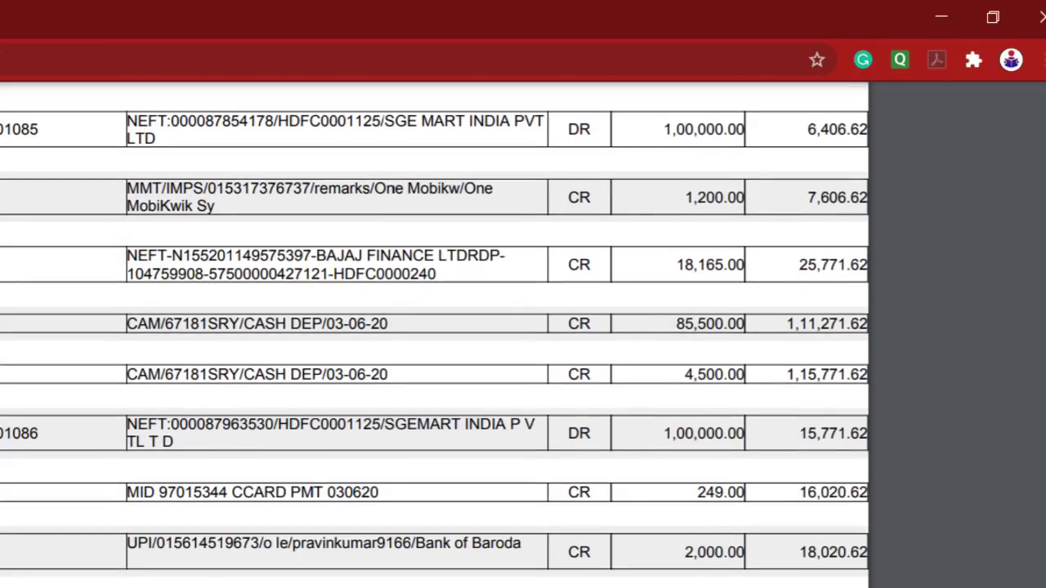
pyautogui.hotkey('alt', 'Tab')
pyautogui.click(645, 180)
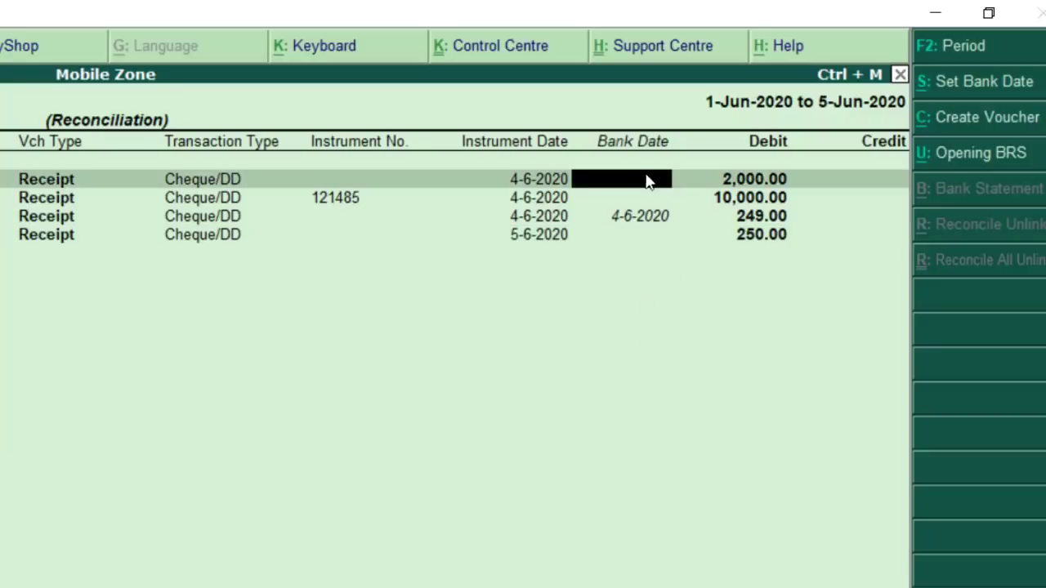
pyautogui.write('4-6-2020')
pyautogui.press('Return')
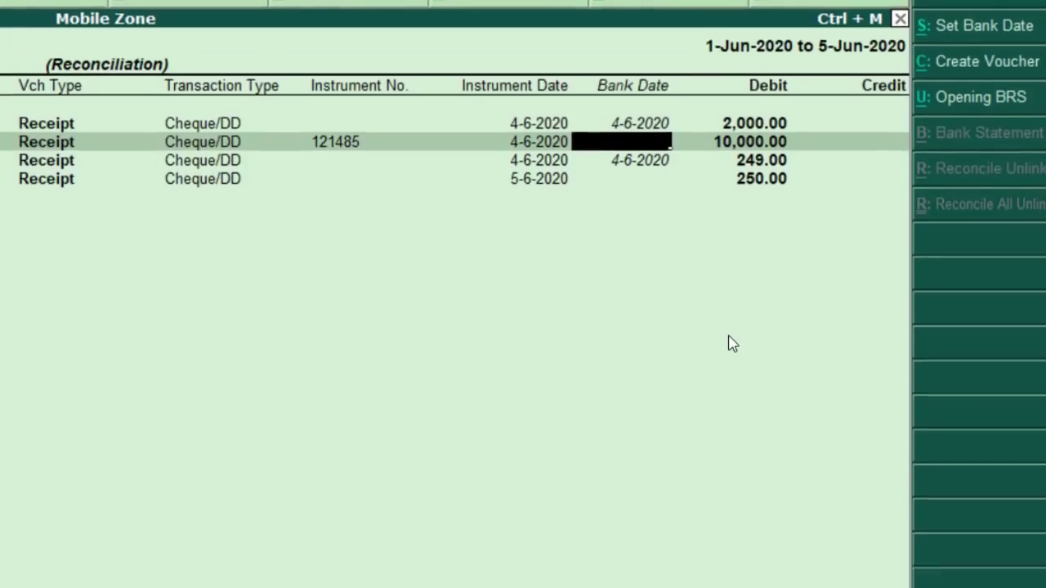
# - Check the 250.00 UPI credit in the bank statement and set the matching receipt's bank date to 5-6-2020
pyautogui.hotkey('alt', 'Tab')
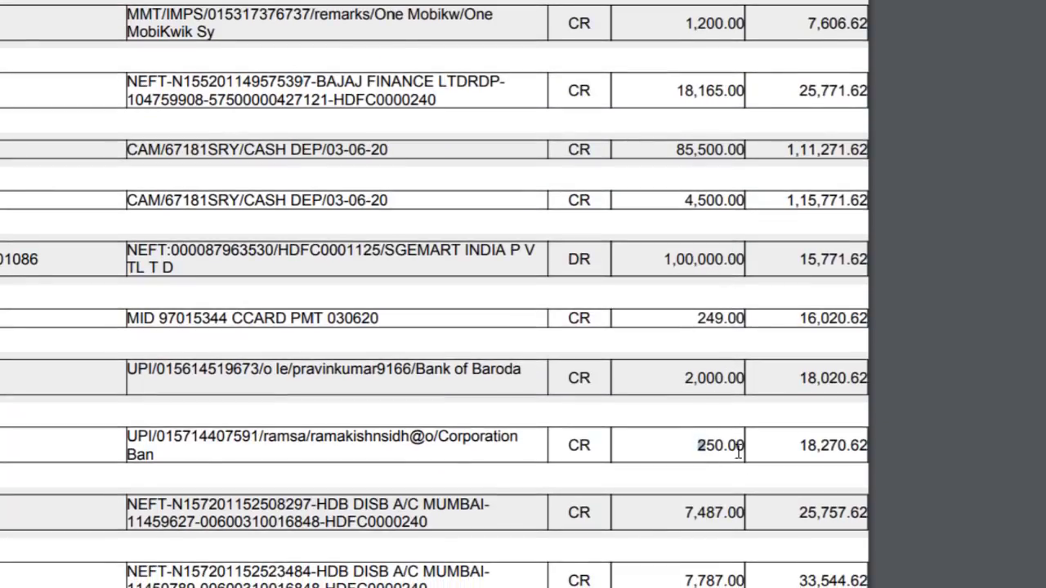
pyautogui.moveTo(699, 447); pyautogui.dragTo(745, 446)
pyautogui.click(722, 446)
pyautogui.hotkey('alt', 'Tab')
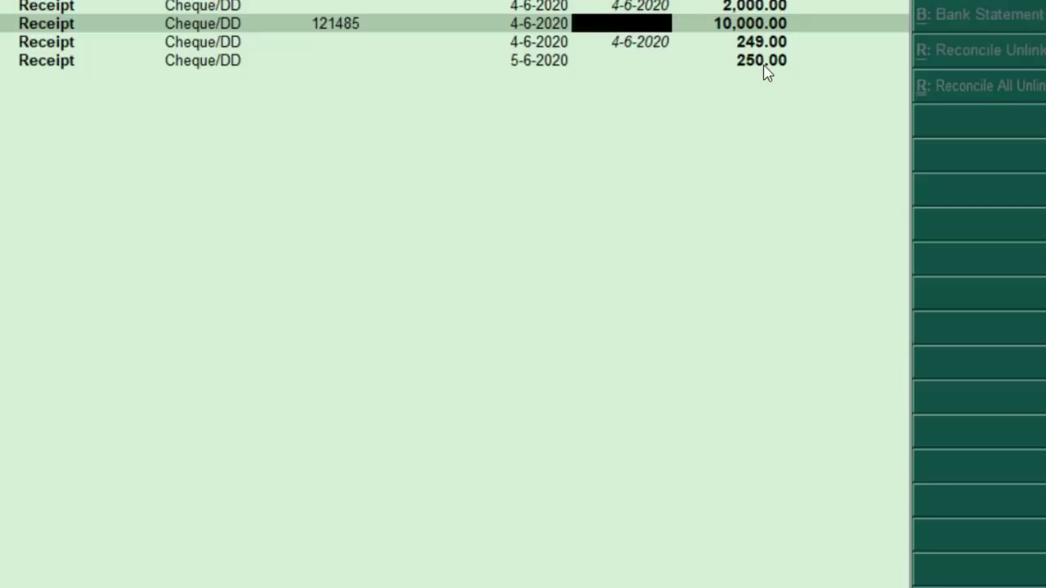
pyautogui.click(654, 63)
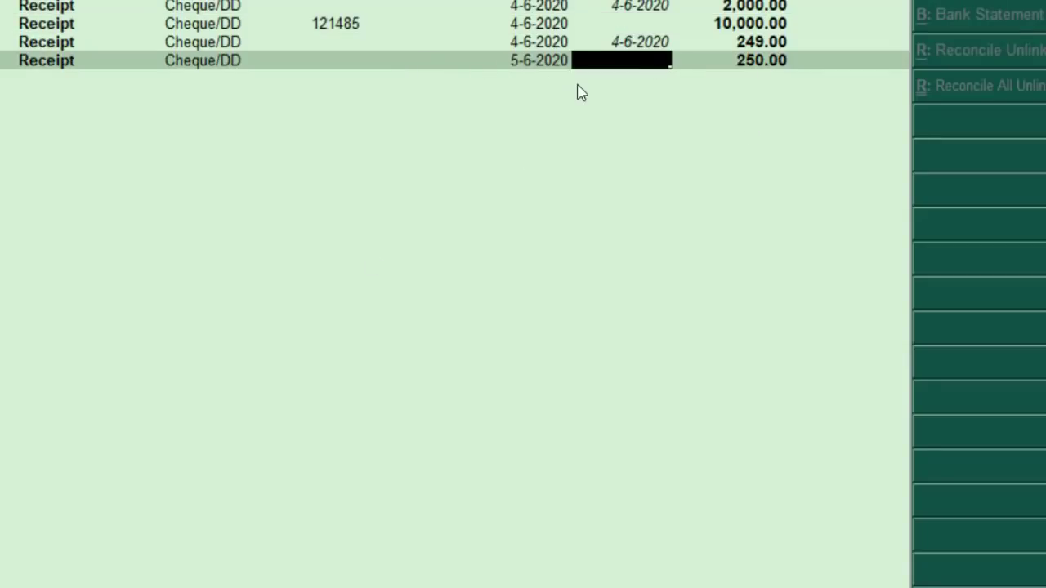
pyautogui.write('5.6.2020')
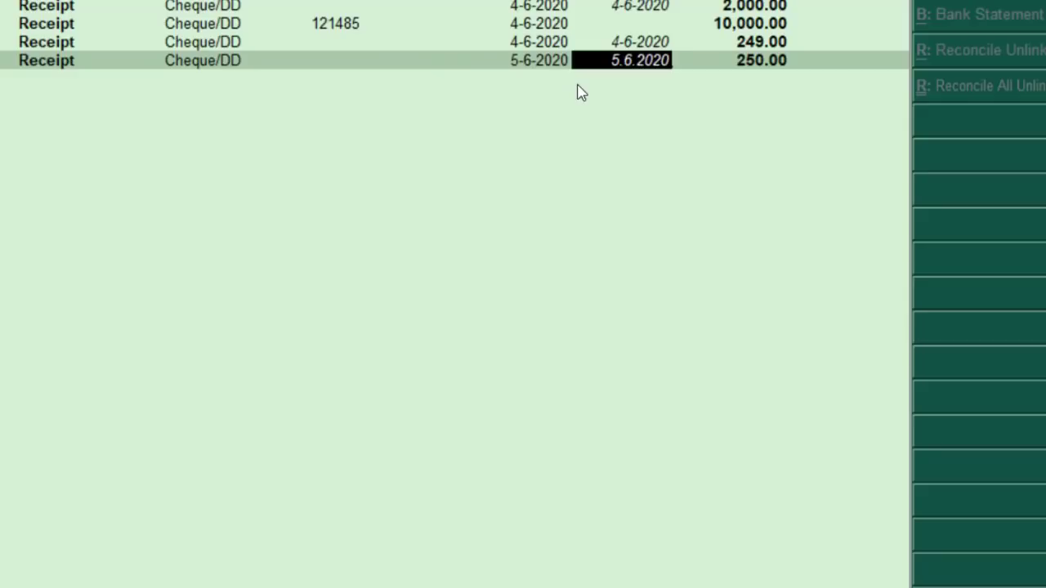
pyautogui.press('Return')
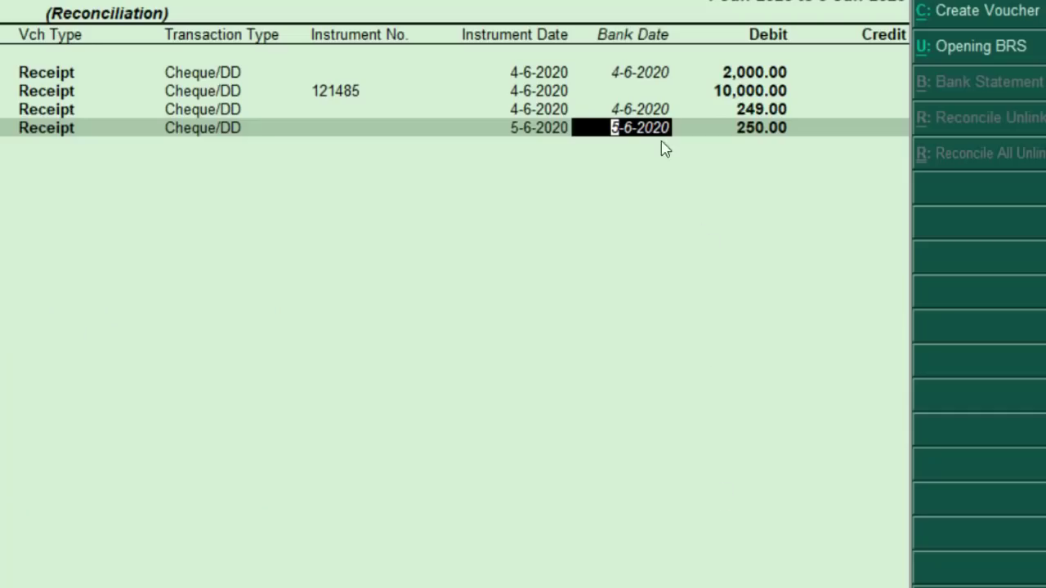
# - Delete the 10,000.00 receipt voucher dated 4-6-2020 that has no bank date in the reconciliation
pyautogui.click(648, 95)
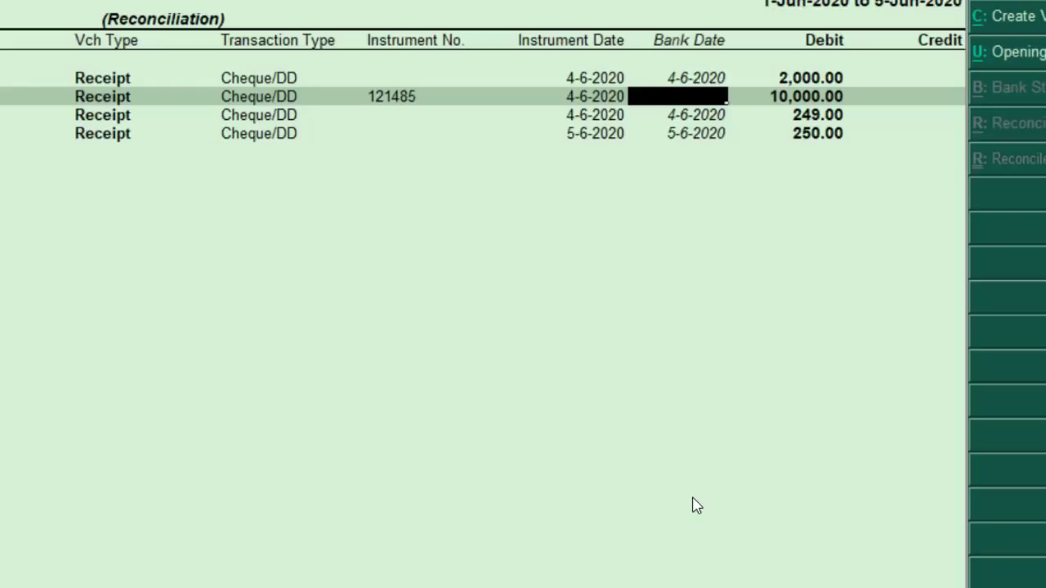
pyautogui.hotkey('ctrl', 'a')
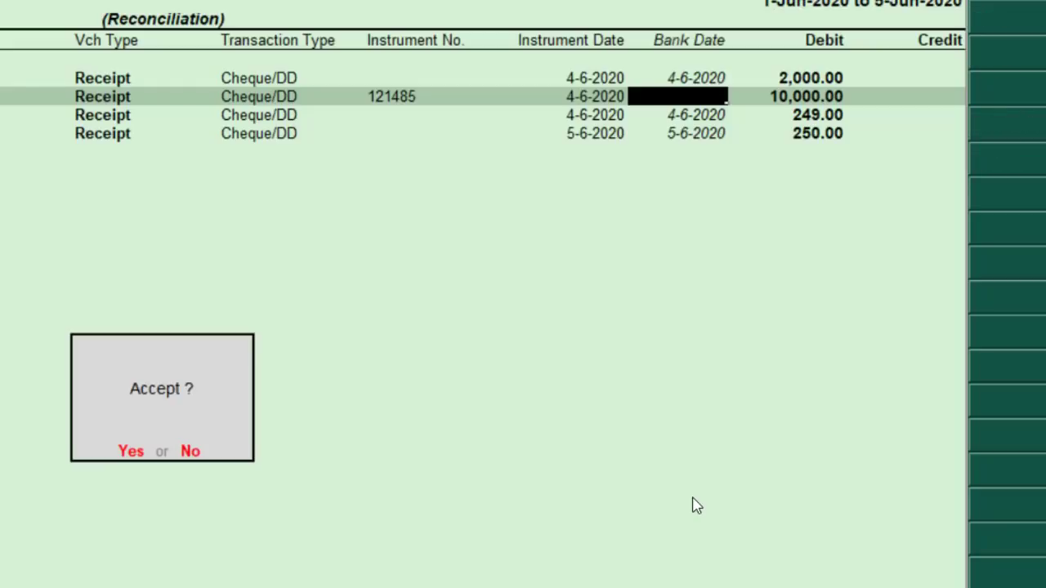
pyautogui.press('Escape')
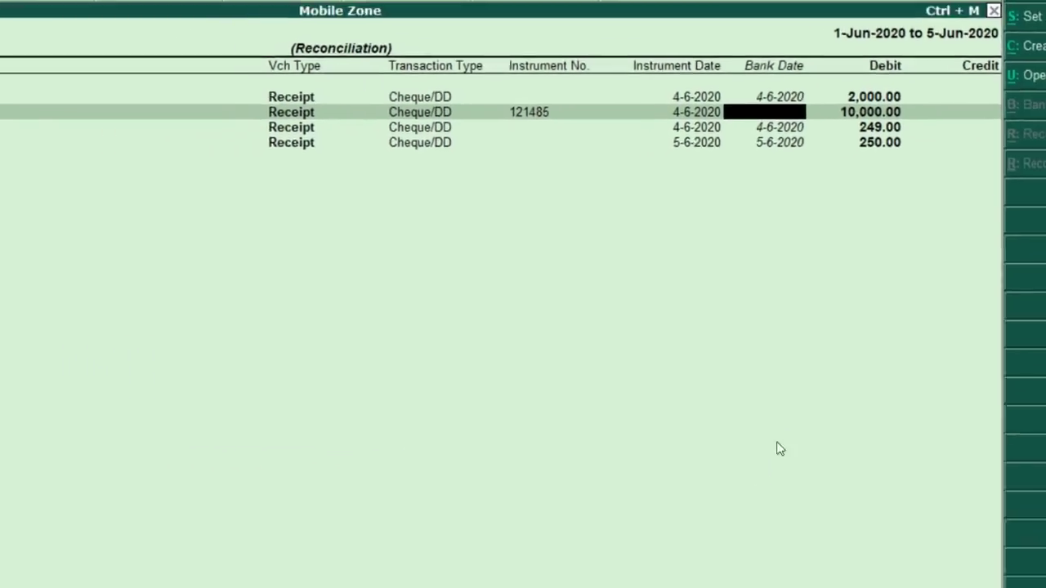
pyautogui.press('Return')
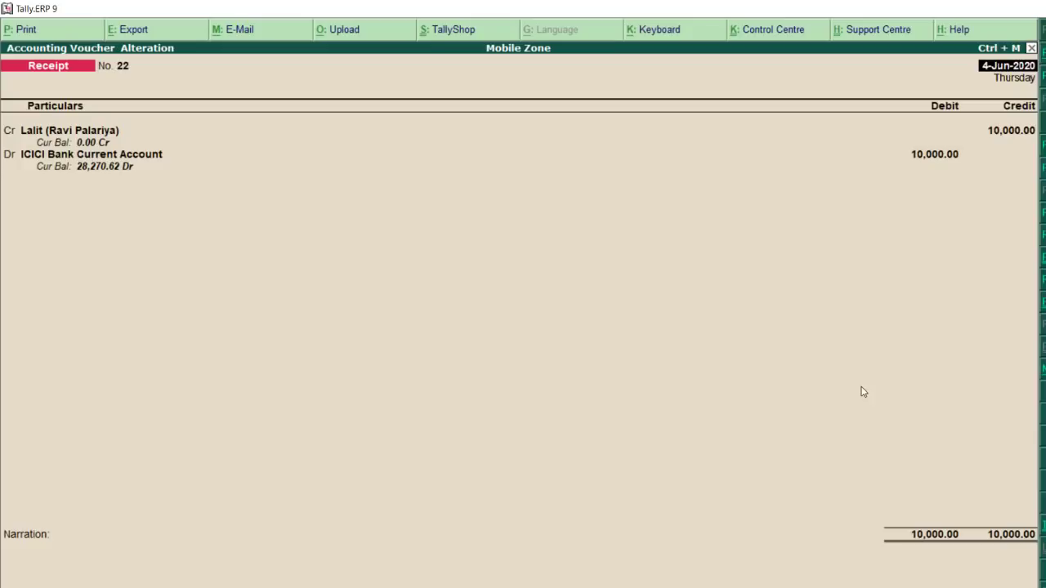
pyautogui.hotkey('alt', 'd')
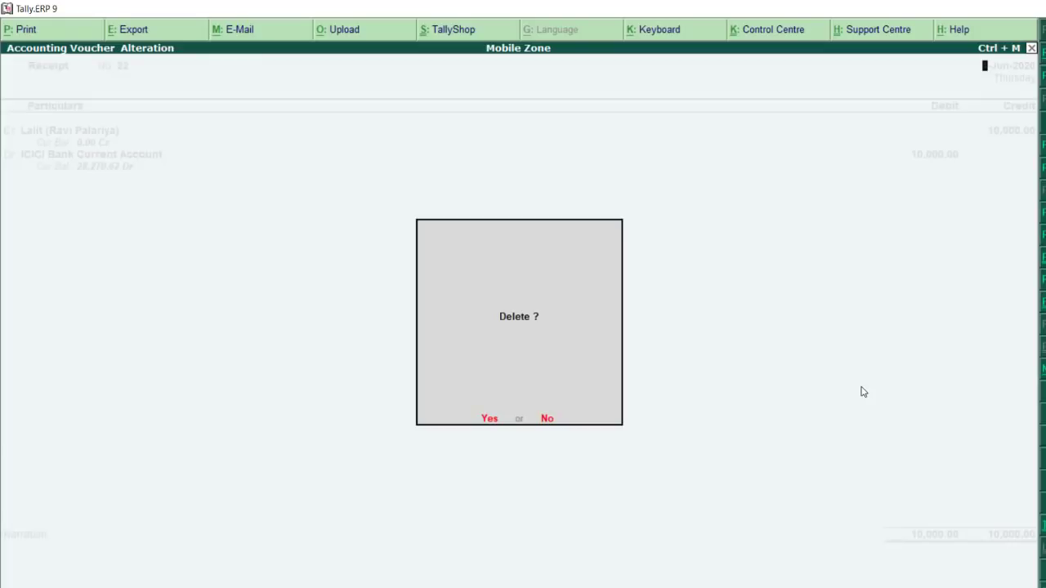
pyautogui.press('y')
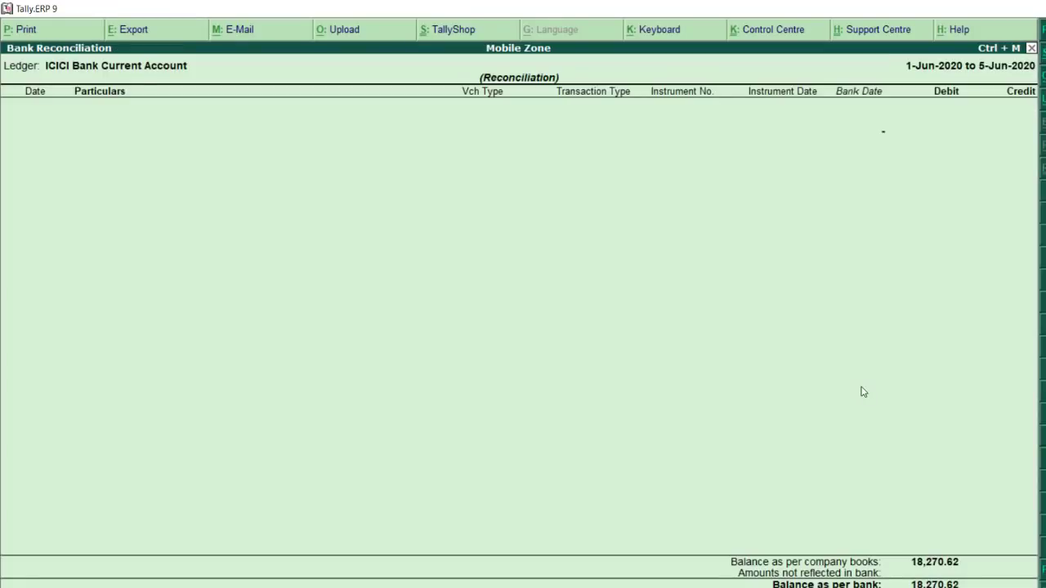
# - Recheck the 249.00, 2,000.00 and 250.00 credits of 4 and 5 June in the bank statement
pyautogui.hotkey('alt', 'Tab')
pyautogui.moveTo(899, 320); pyautogui.dragTo(931, 319)
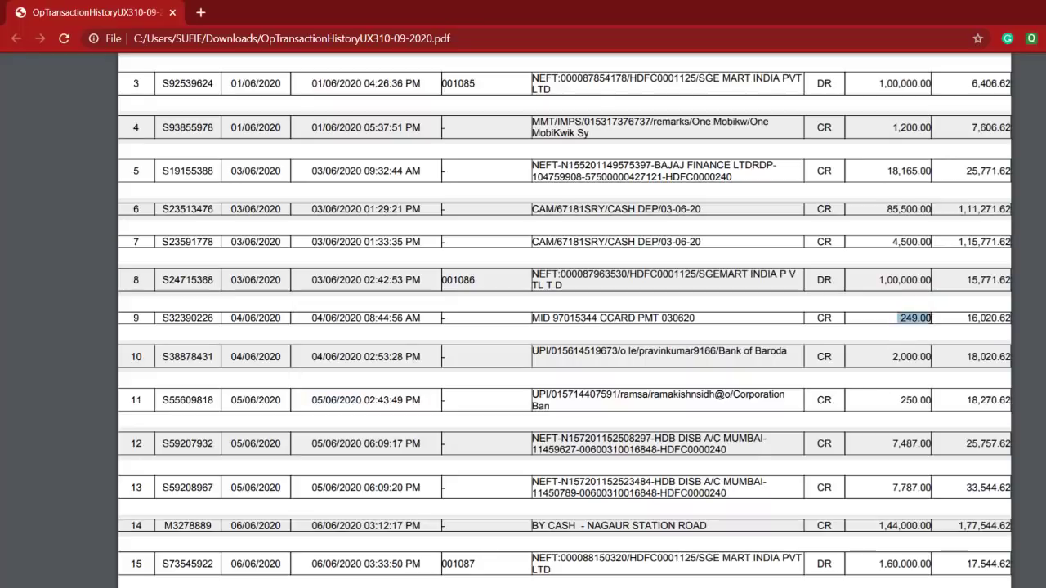
pyautogui.moveTo(891, 355); pyautogui.dragTo(933, 356)
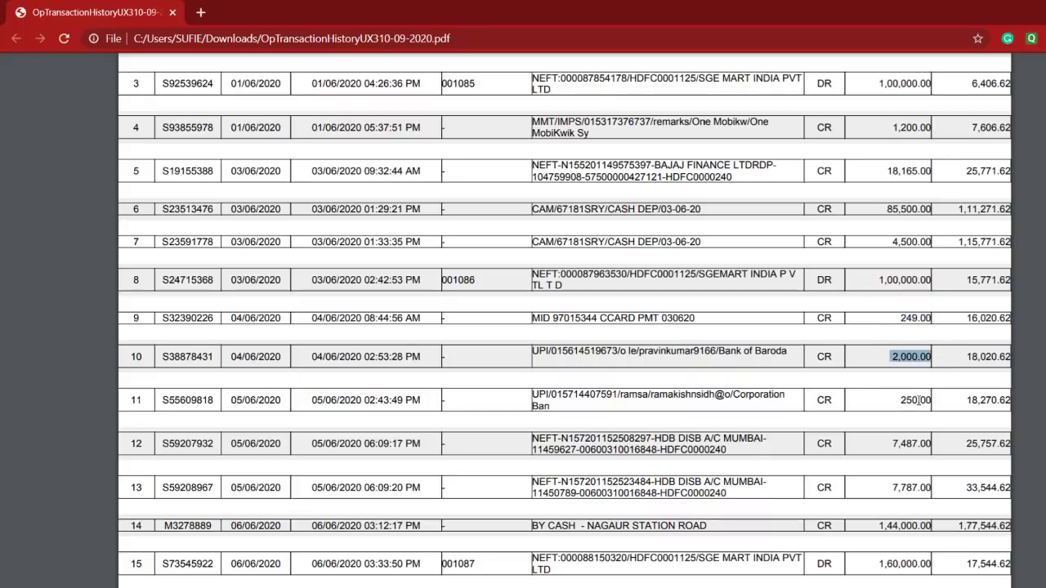
pyautogui.moveTo(900, 401); pyautogui.dragTo(934, 402)
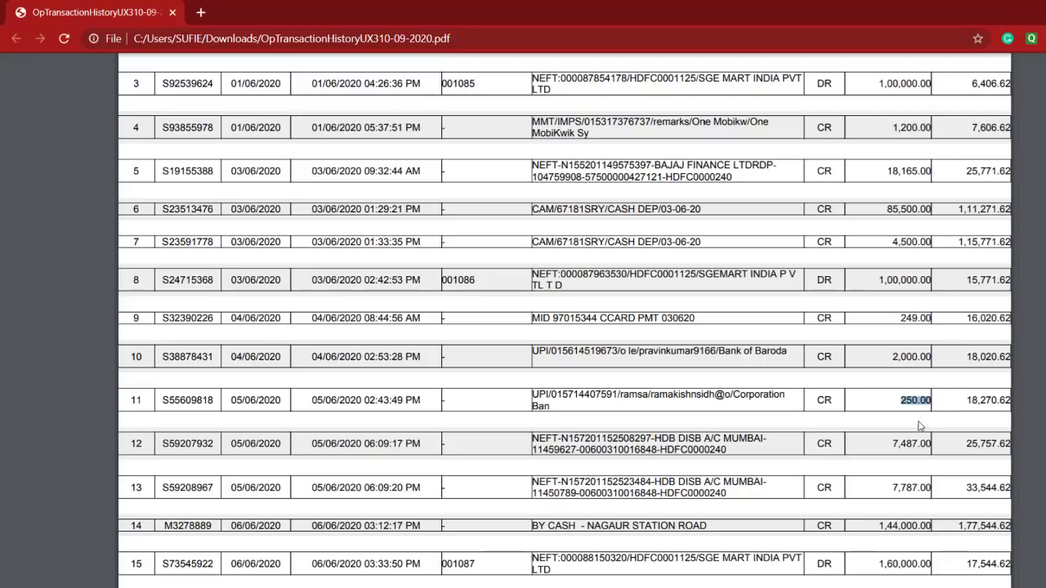
# - Check the amounts and the payer of the two 5 June NEFT credits from HDB in the bank statement
pyautogui.moveTo(889, 443); pyautogui.dragTo(934, 445)
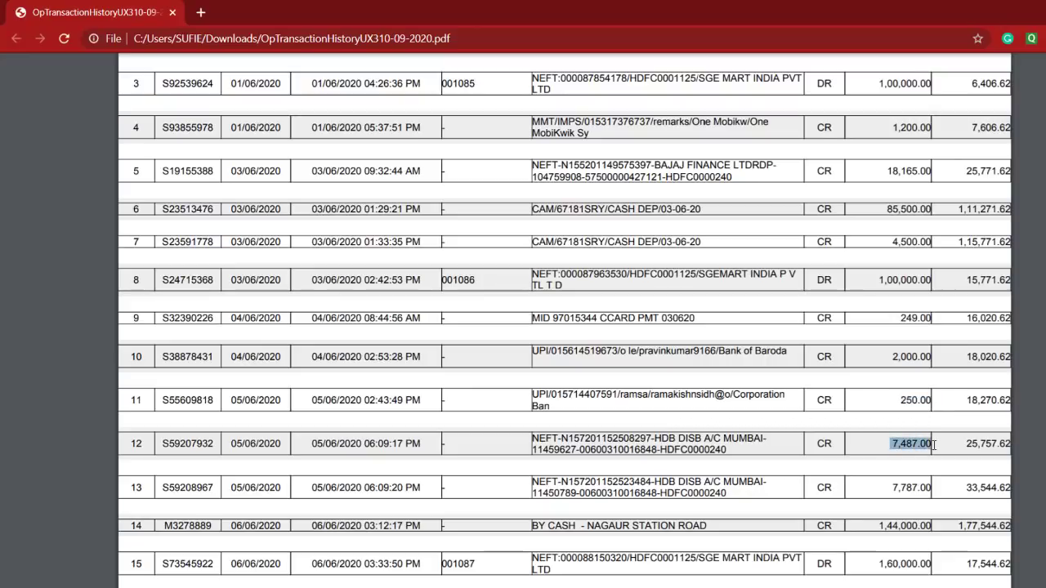
pyautogui.moveTo(891, 489); pyautogui.dragTo(931, 488)
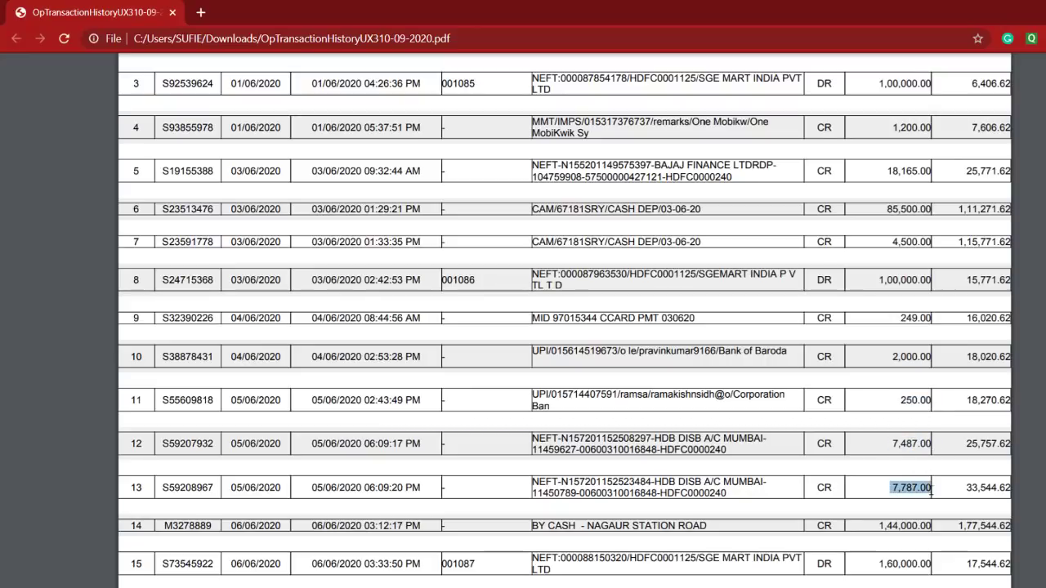
pyautogui.click(666, 434)
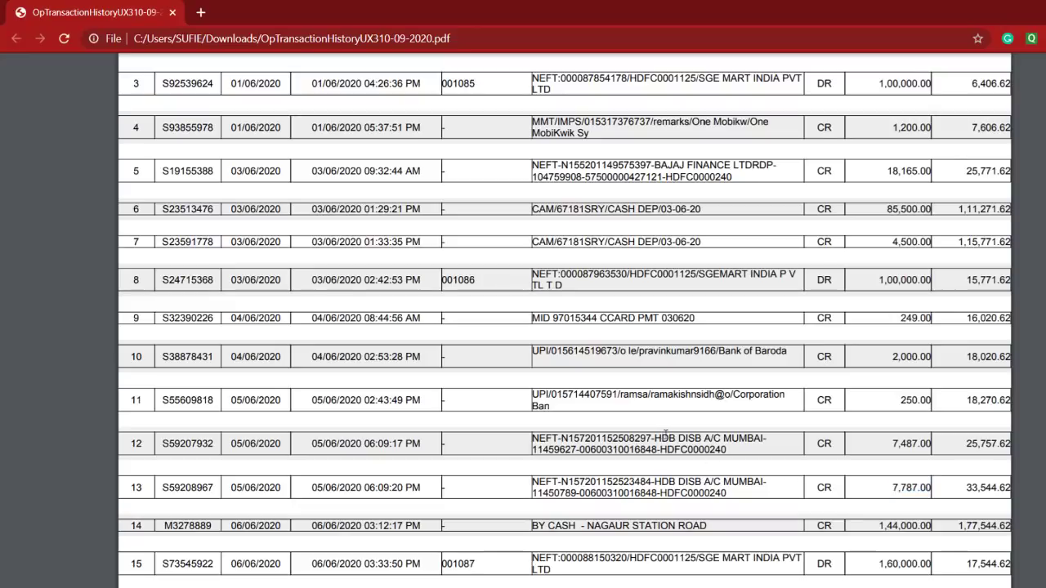
pyautogui.moveTo(666, 435); pyautogui.dragTo(721, 440)
pyautogui.click(666, 482)
pyautogui.moveTo(664, 482); pyautogui.dragTo(701, 483)
# - Switch to Tally, accept the reconciliation and start a receipt voucher dated 5-6-2020 that credits HDB
pyautogui.hotkey('alt', 'Tab')
pyautogui.press('Return')
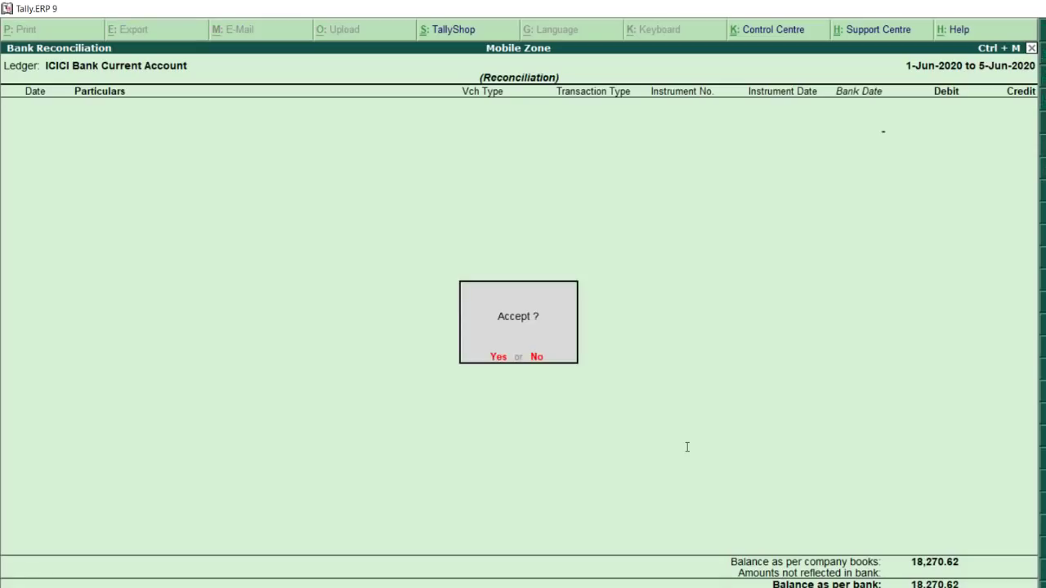
pyautogui.press('Return')
pyautogui.press('F2')
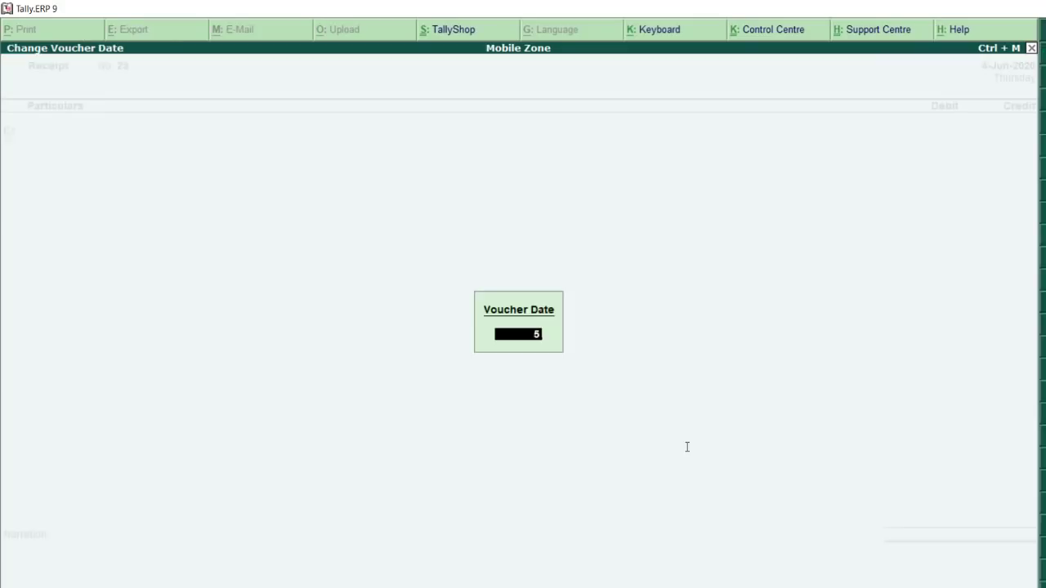
pyautogui.write('5-6')
pyautogui.press('Return')
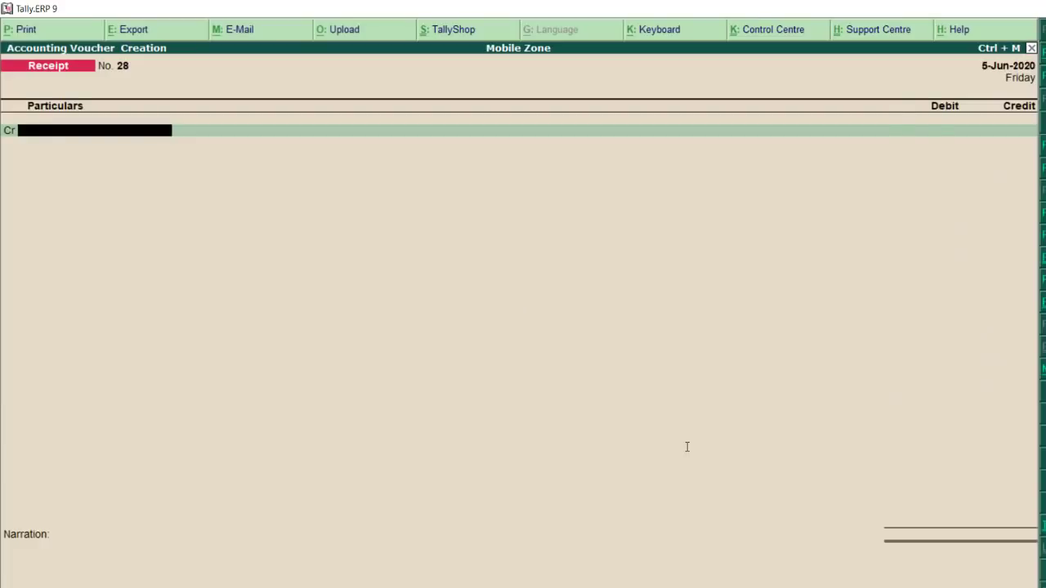
pyautogui.write('hdb')
pyautogui.press('Return')
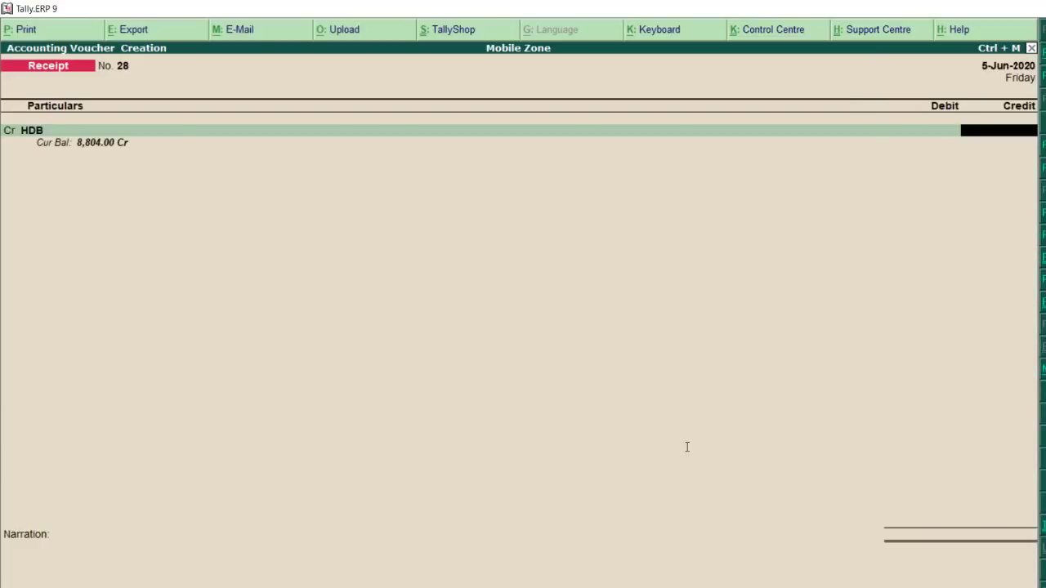
# - Complete the HDB receipt for 7,487.00 into ICICI Bank Current Account and set its bank date to 5-6-2020
pyautogui.hotkey('alt', 'Tab')
pyautogui.hotkey('alt', 'Tab')
pyautogui.write('7487')
pyautogui.press('Return')
pyautogui.press('Return')
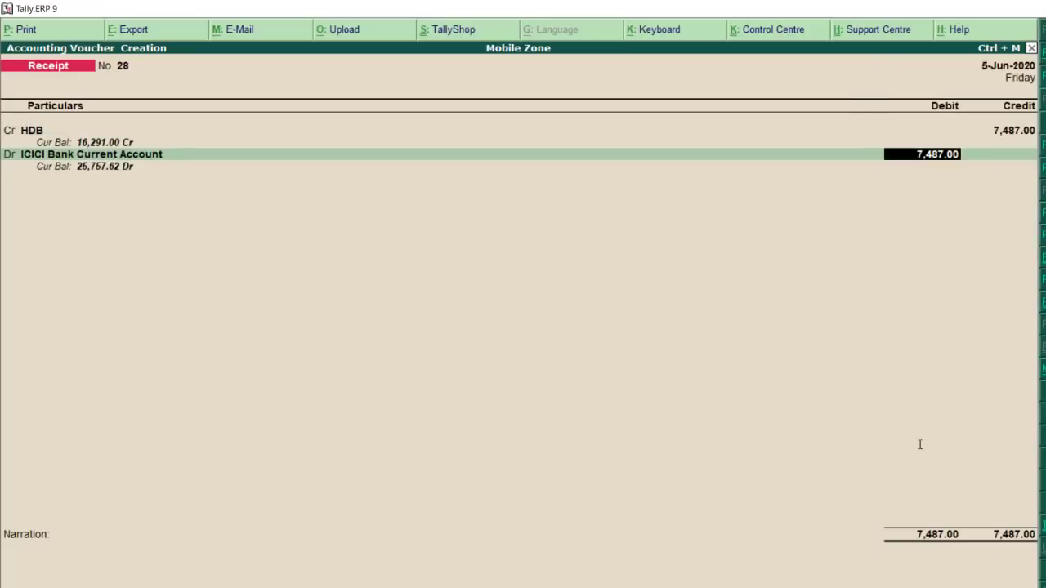
pyautogui.press('Return')
pyautogui.hotkey('ctrl', 'a')
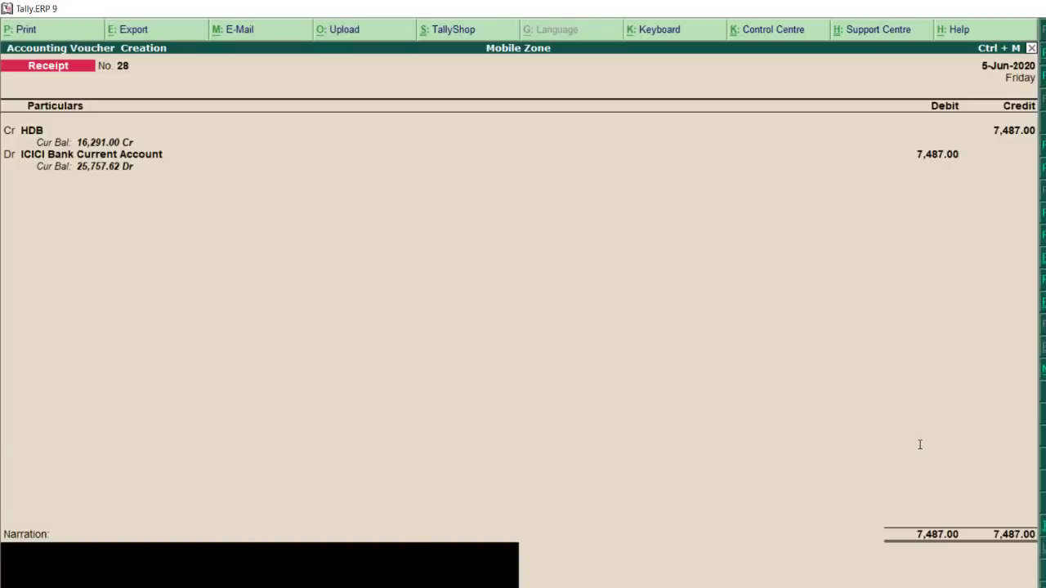
pyautogui.press('Return')
pyautogui.press('Return')
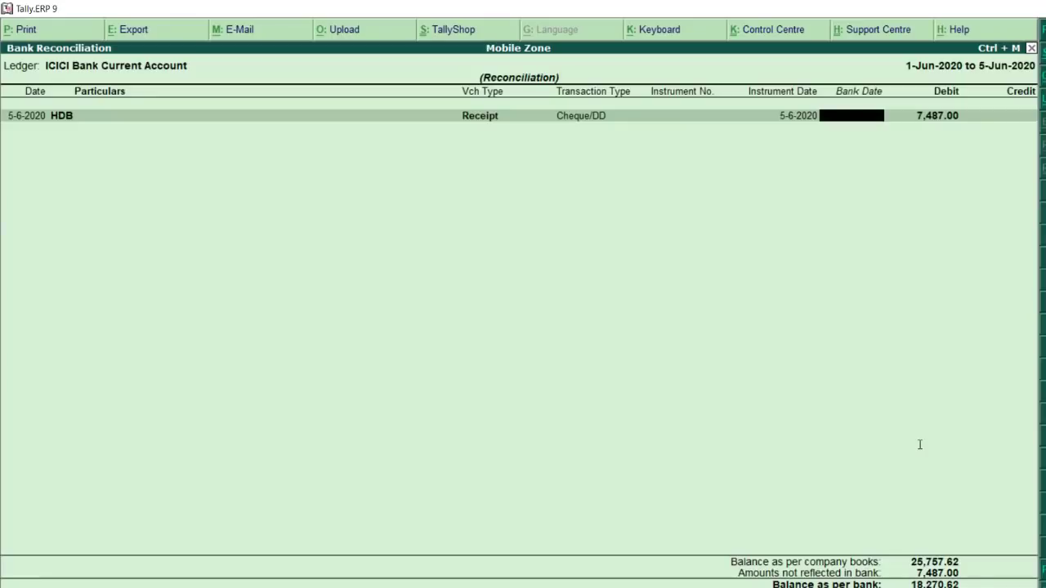
pyautogui.write('5-6-2020')
pyautogui.press('Return')
# - Check the second HDB credit in the bank statement and start another receipt crediting HDB with 7,787.00
pyautogui.hotkey('alt', 'Tab')
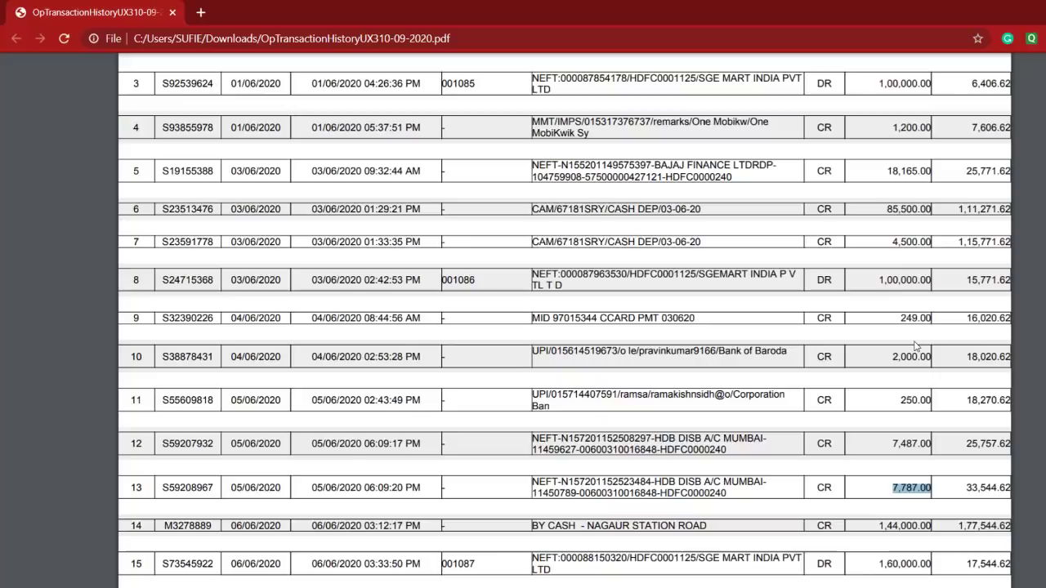
pyautogui.click(899, 487)
pyautogui.moveTo(899, 488); pyautogui.dragTo(933, 484)
pyautogui.hotkey('alt', 'Tab')
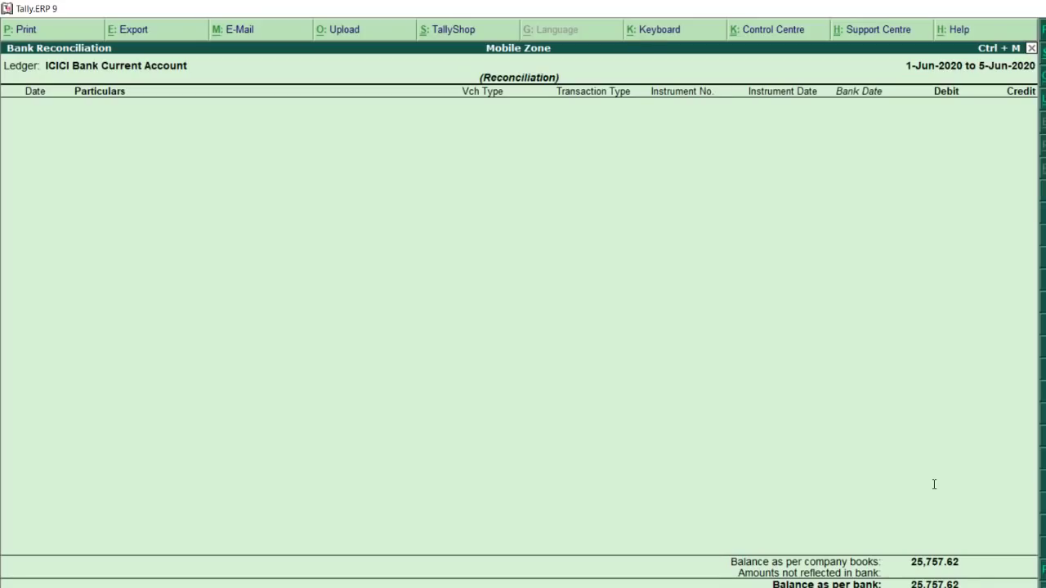
pyautogui.press('F6')
pyautogui.write('HDB')
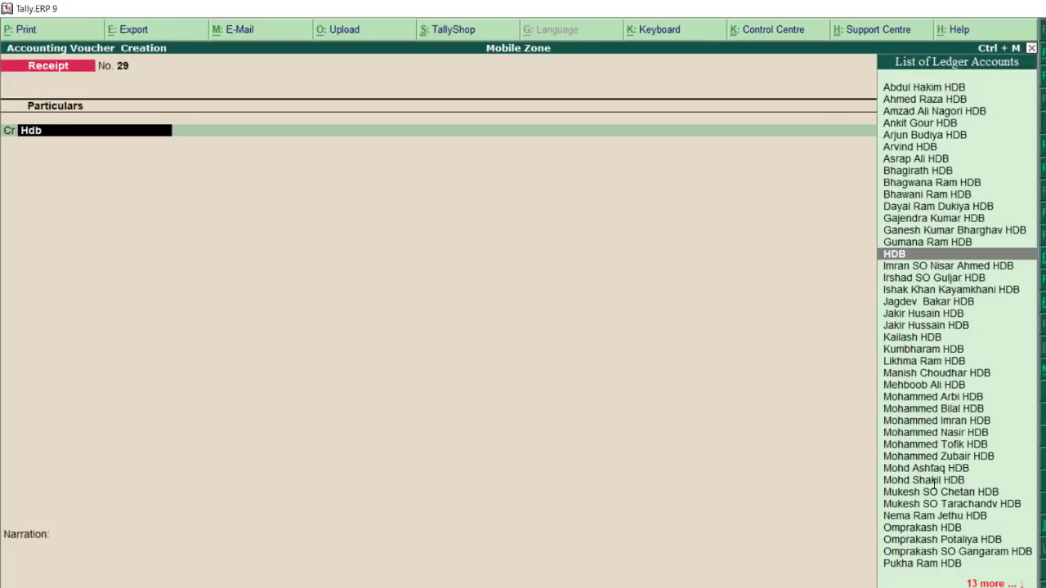
pyautogui.press('Return')
pyautogui.write('7787')
pyautogui.press('Return')
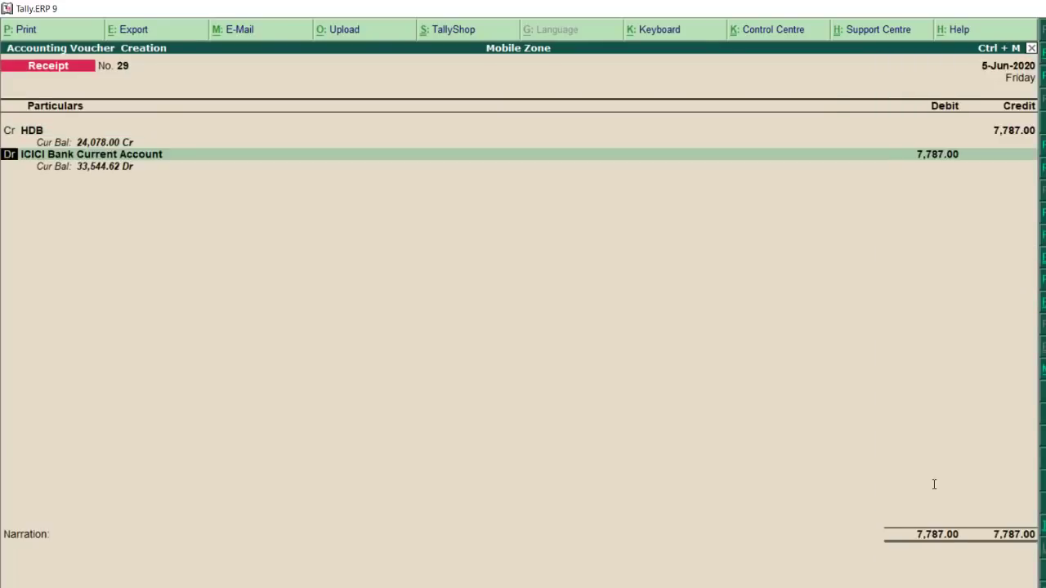
# - Debit ICICI Bank Current Account with 7,787.00, allocate it as Cheque/DD without a narration, and save the receipt
pyautogui.press('Return')
pyautogui.press('Return')
pyautogui.press('Return')
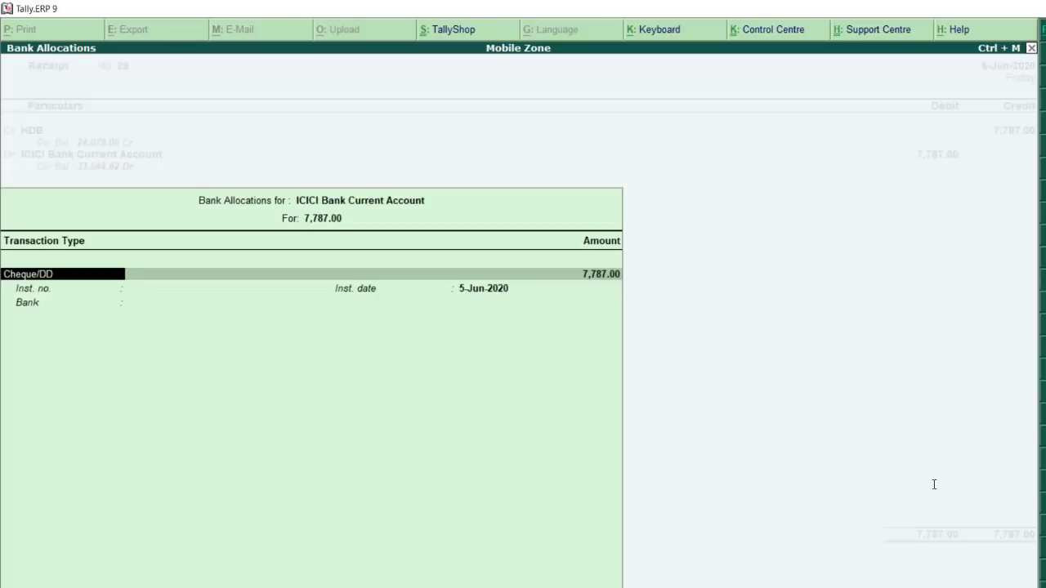
pyautogui.press('Return')
pyautogui.press('Return')
pyautogui.press('Return')
pyautogui.press('Return')
pyautogui.press('Return')
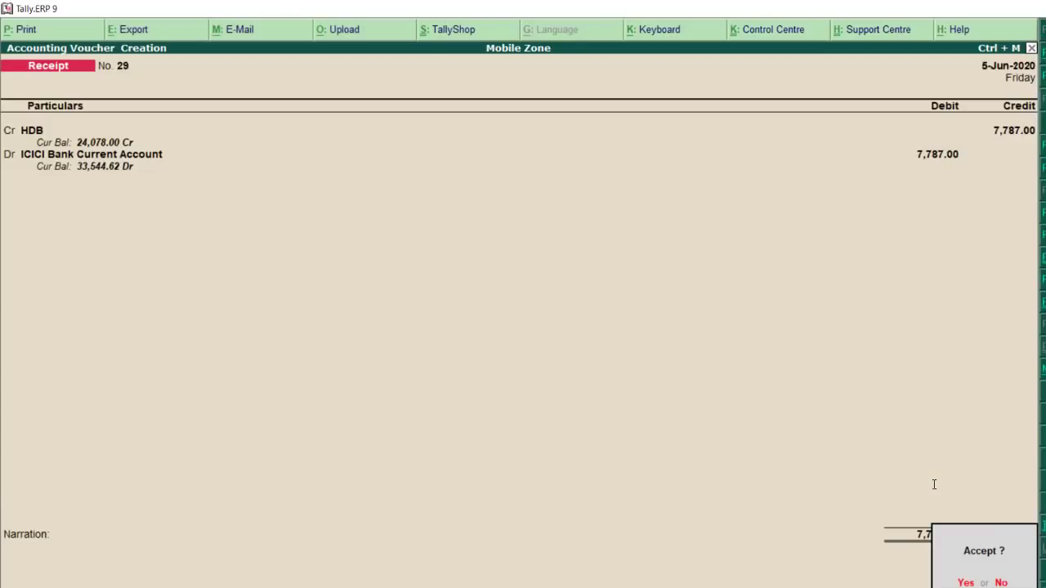
pyautogui.press('Return')
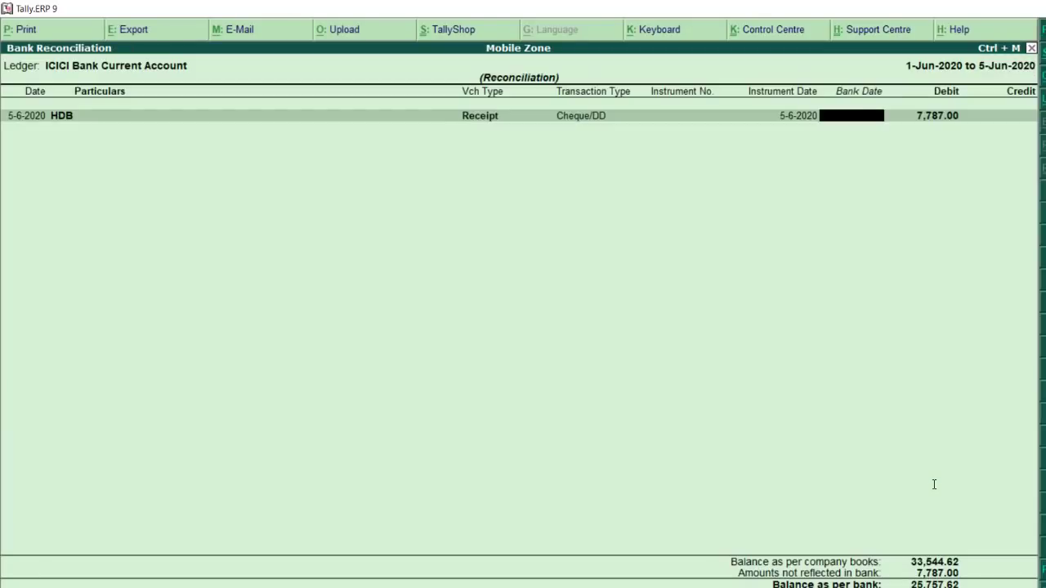
# - Set the 7,787.00 HDB receipt's bank date to 5-6-2020 and open the ICICI Bank Current Account ledger vouchers
pyautogui.write('5-6-2020')
pyautogui.press('Return')
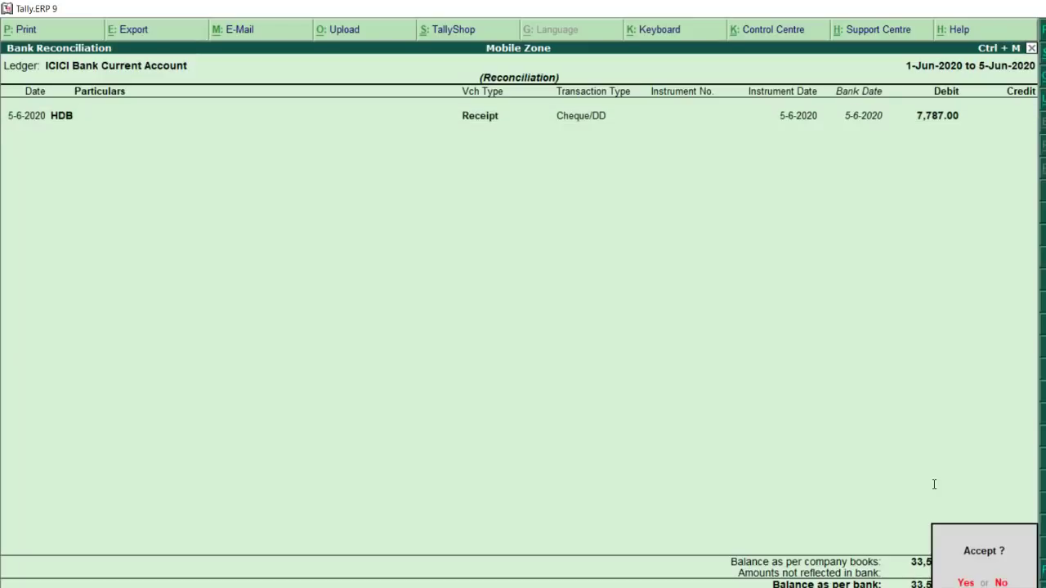
pyautogui.press('Escape')
pyautogui.press('Return')
pyautogui.press('Return')
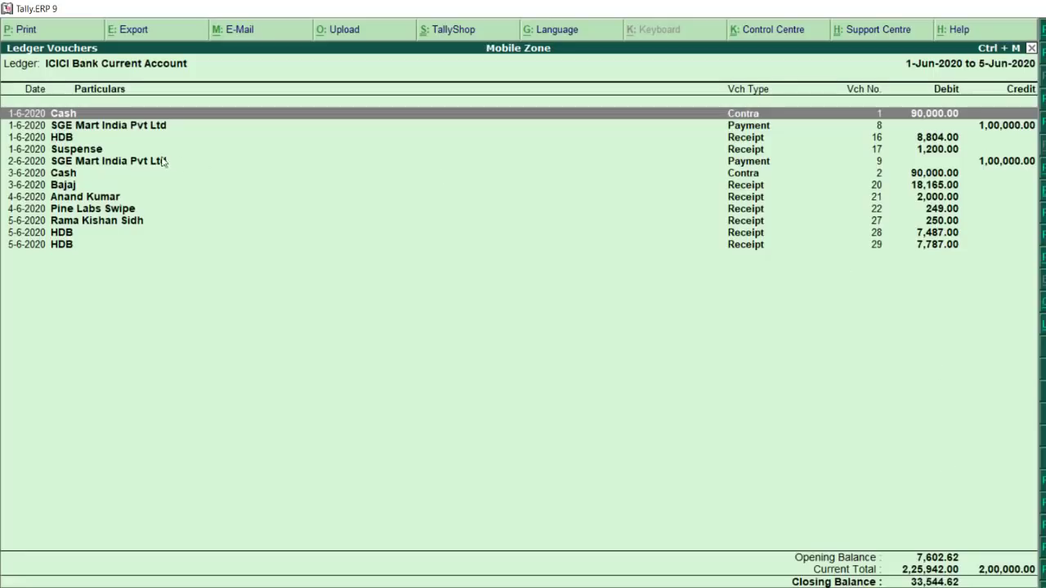
# - Compare the ledger's closing balance with the bank statement balance after the 7,787.00 credit
pyautogui.click(934, 248)
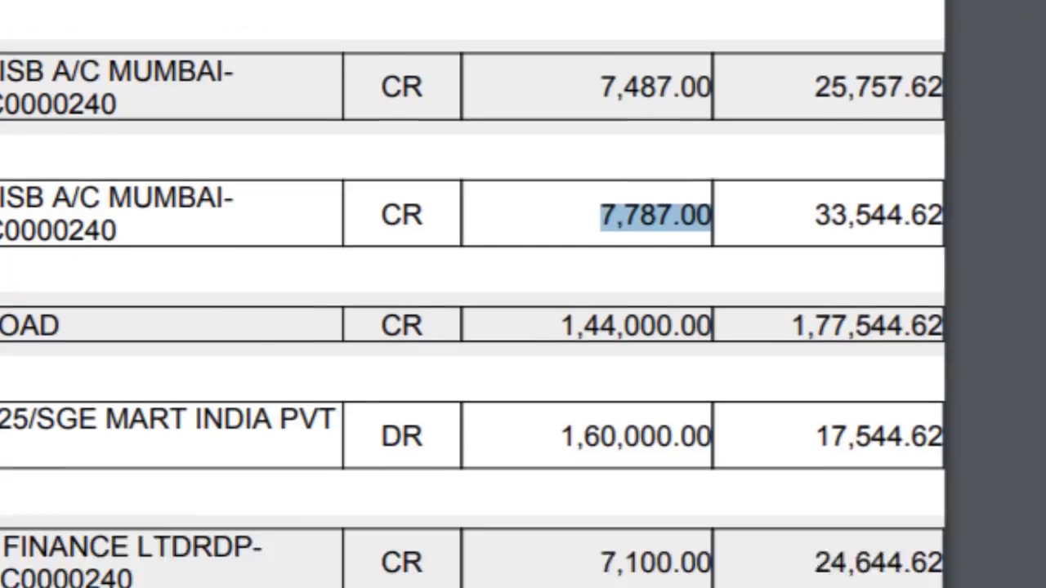
pyautogui.scroll(-2, 473, 327)
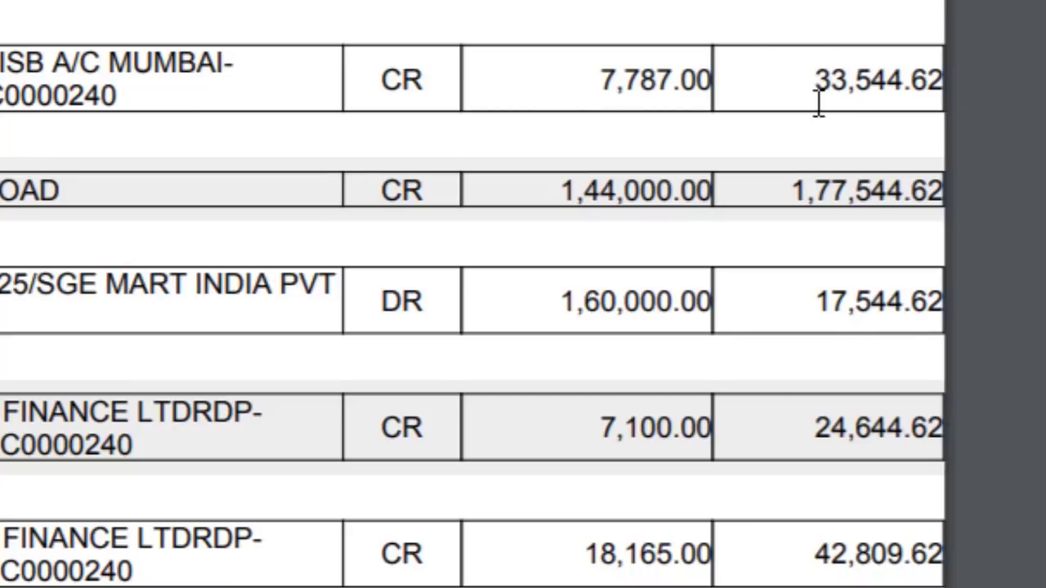
pyautogui.moveTo(823, 112); pyautogui.dragTo(947, 115)
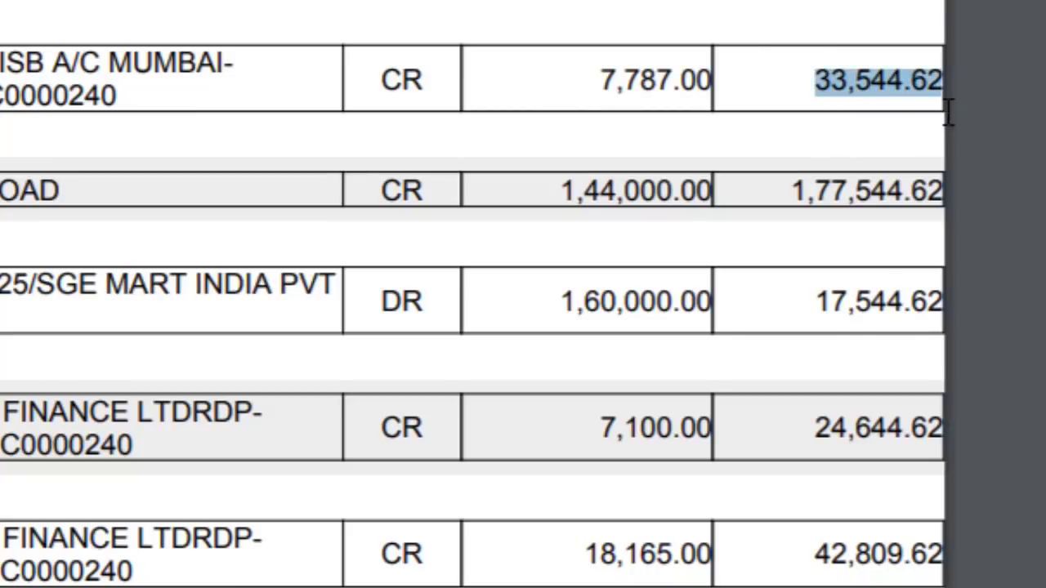